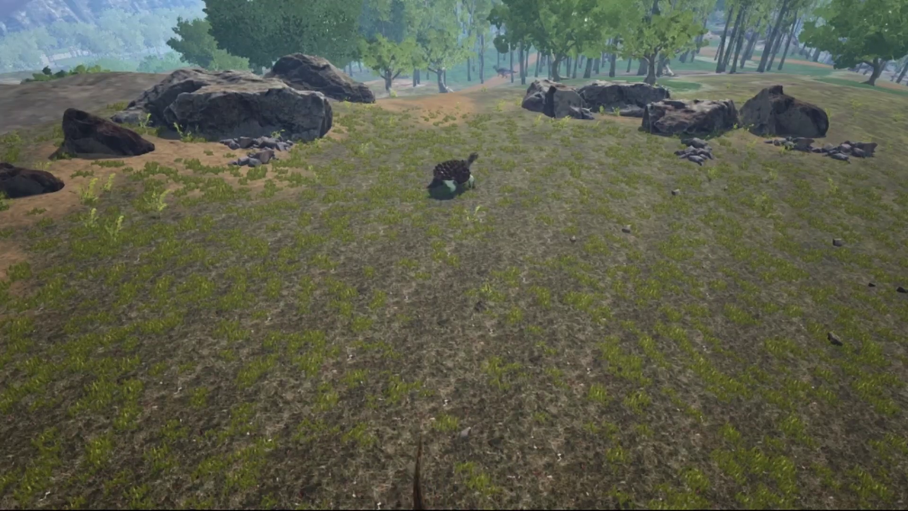
key(w)
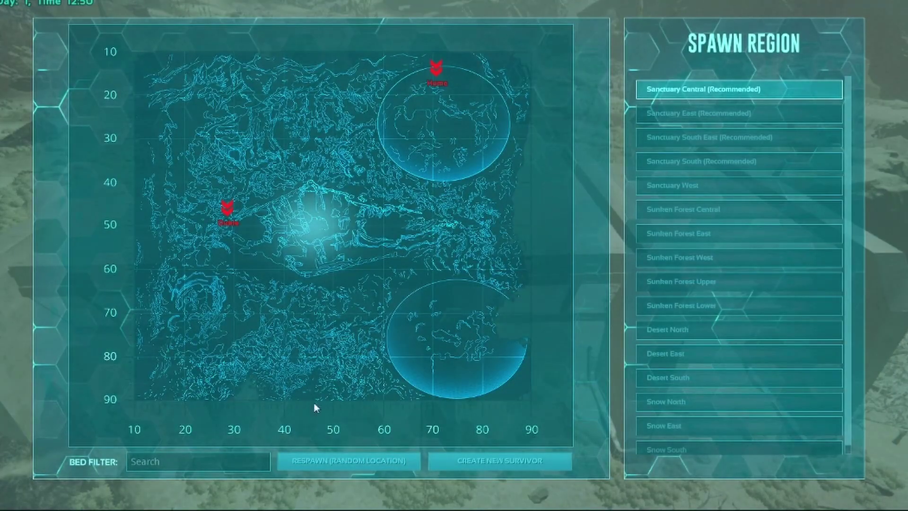
click(339, 466)
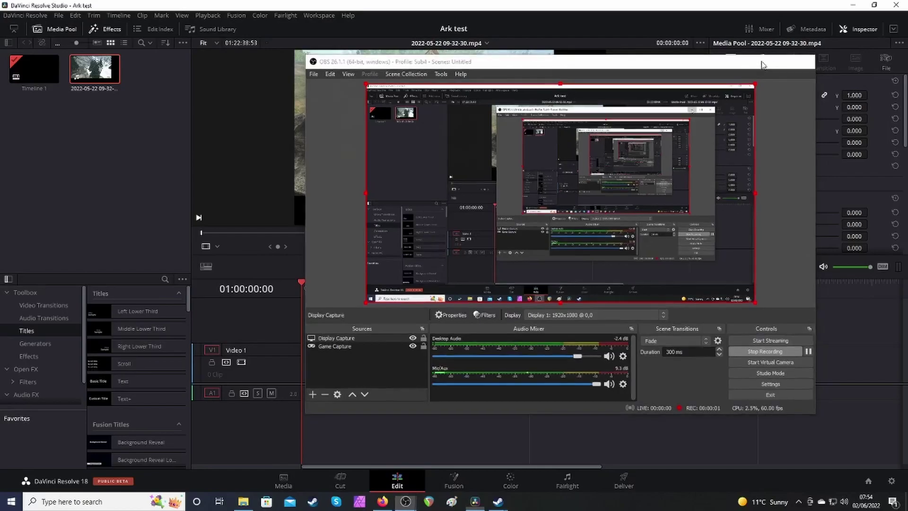
click(762, 64)
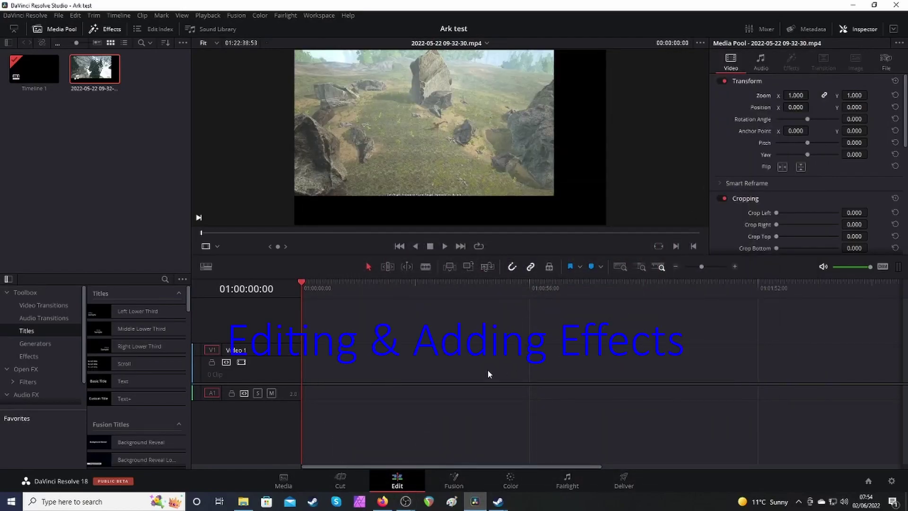
double_click(85, 71)
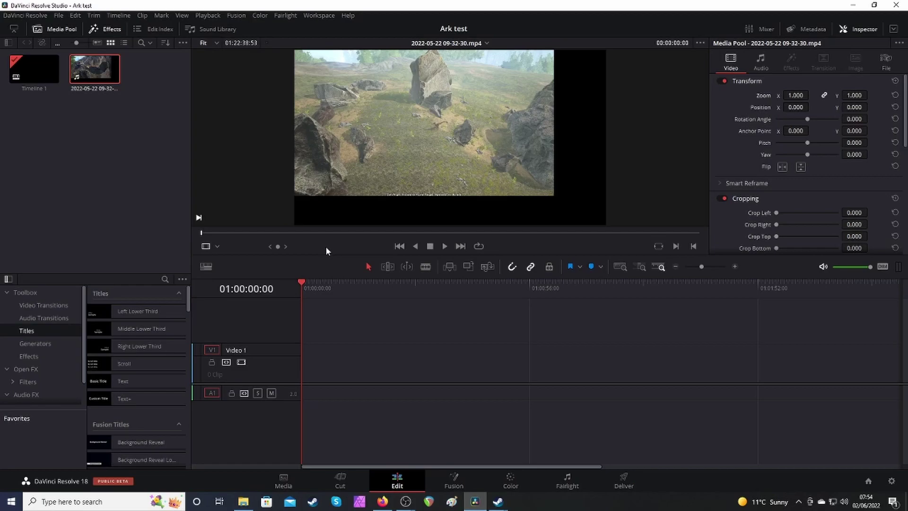
click(444, 246)
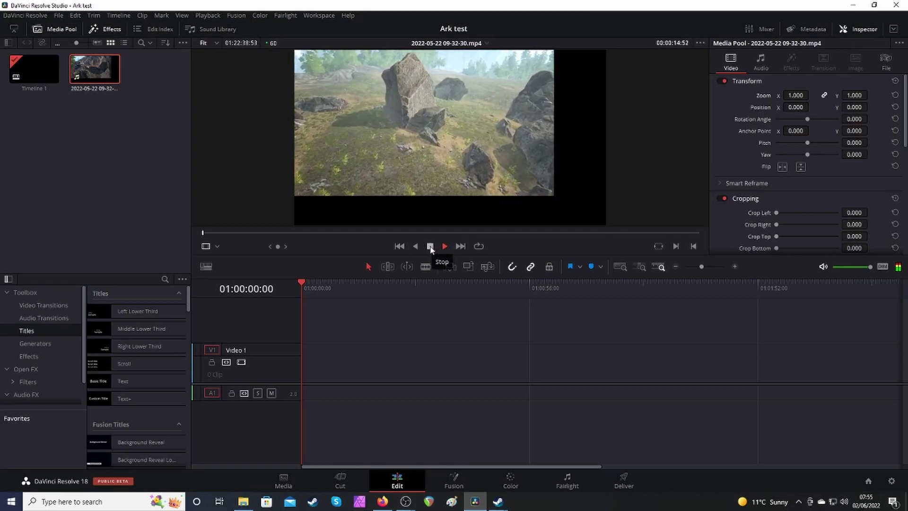
click(430, 246)
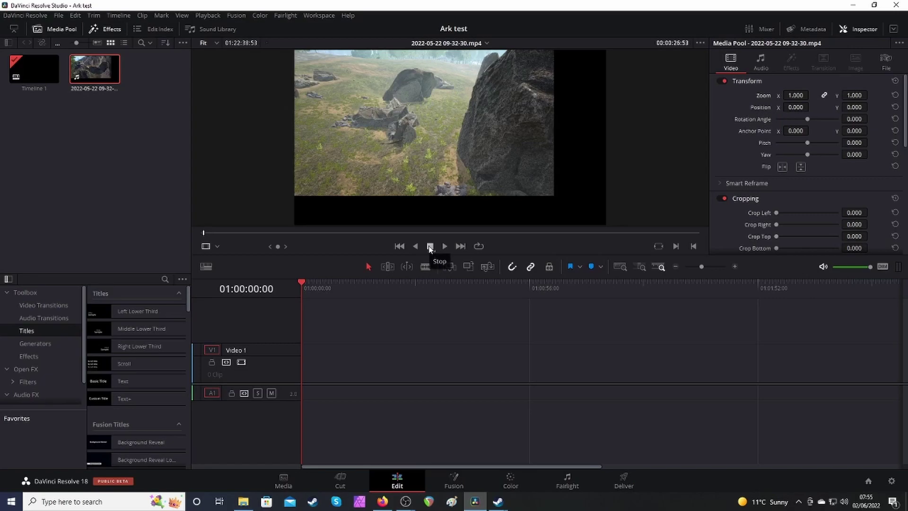
Scrub through the source clip and play the section shortly after 00:03:00:00 to find a creature scene in the forest
click(391, 233)
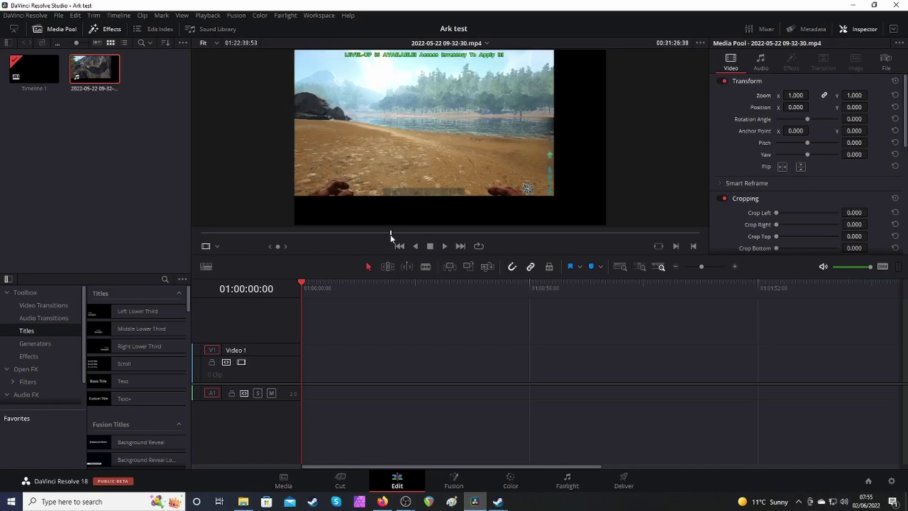
click(471, 233)
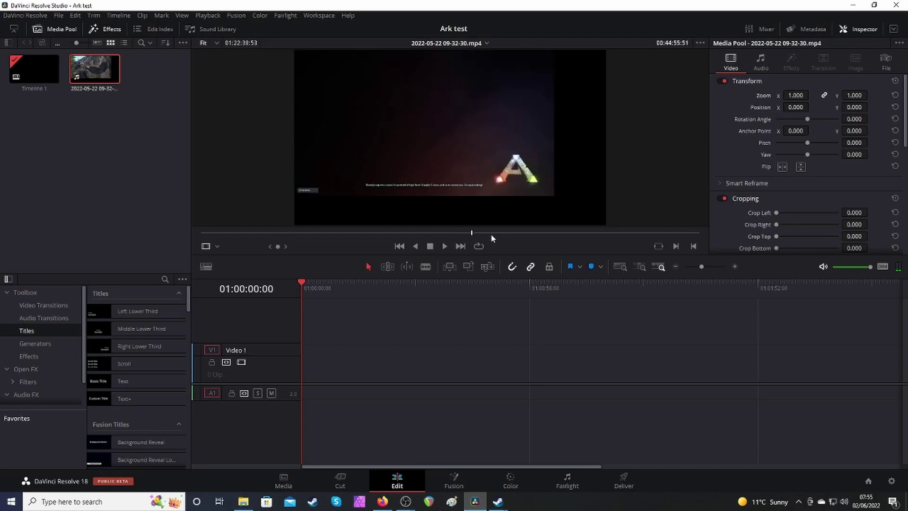
click(489, 233)
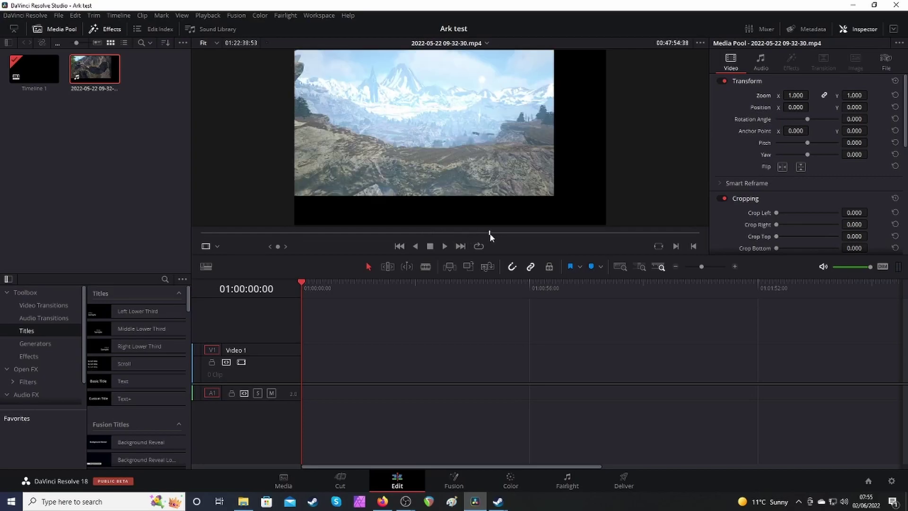
click(455, 233)
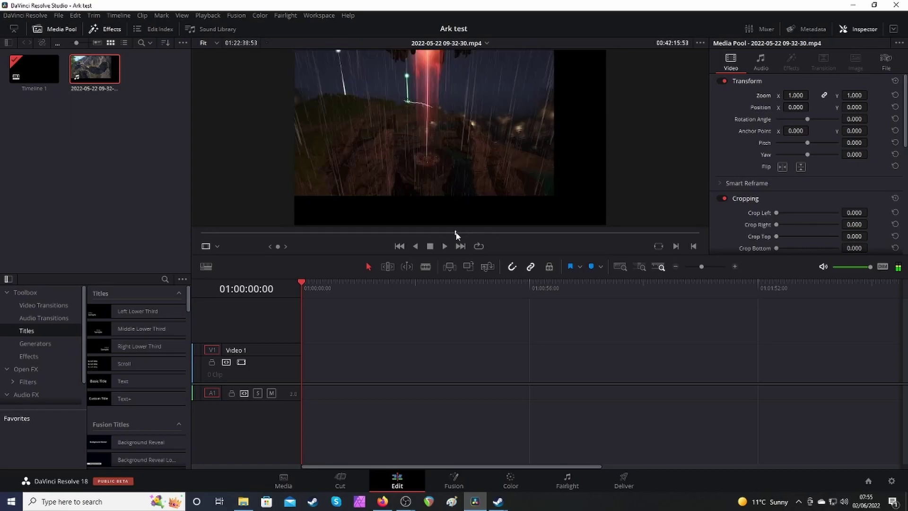
click(432, 233)
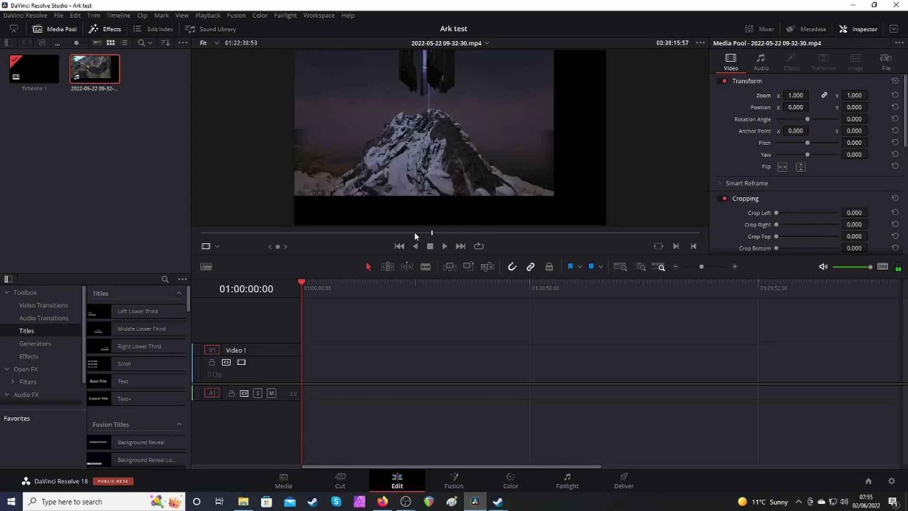
click(415, 234)
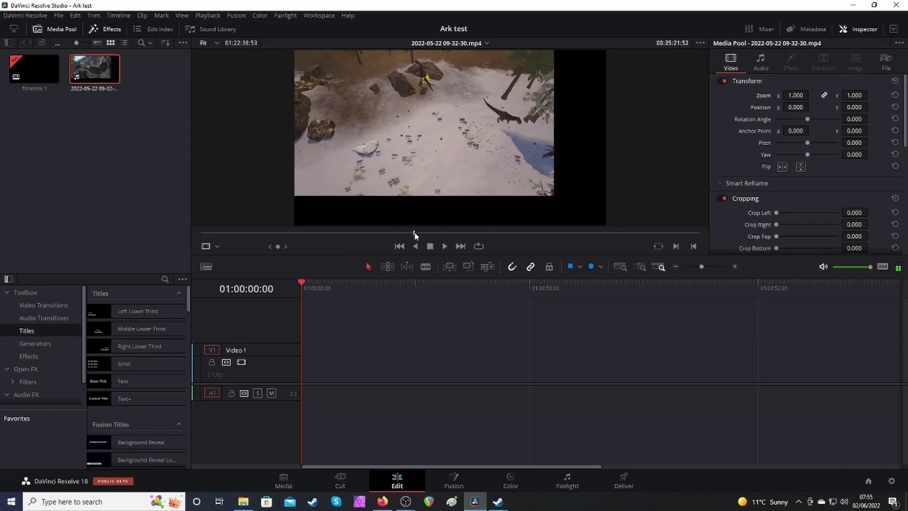
click(398, 232)
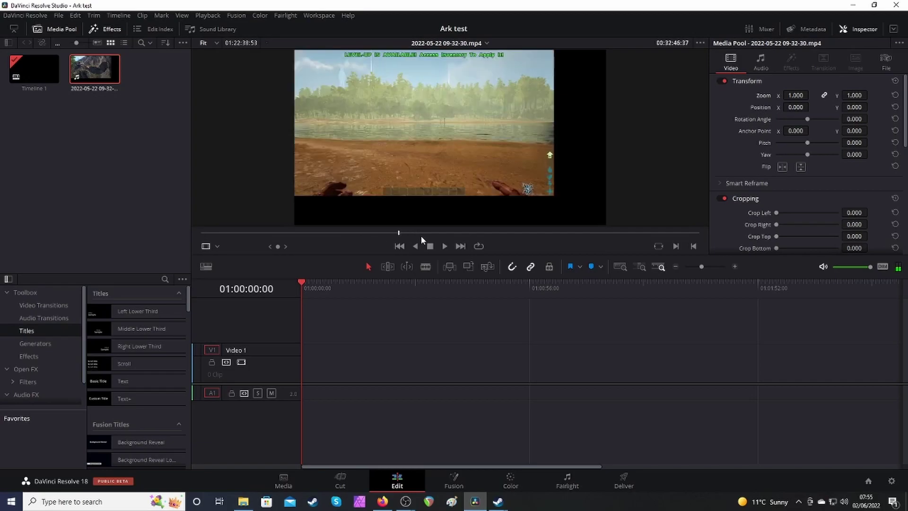
click(336, 233)
click(298, 233)
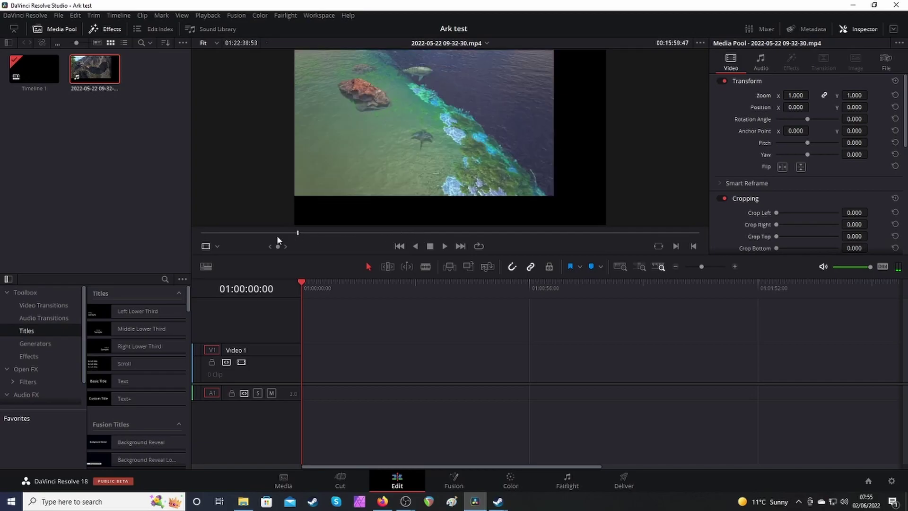
click(256, 233)
click(242, 233)
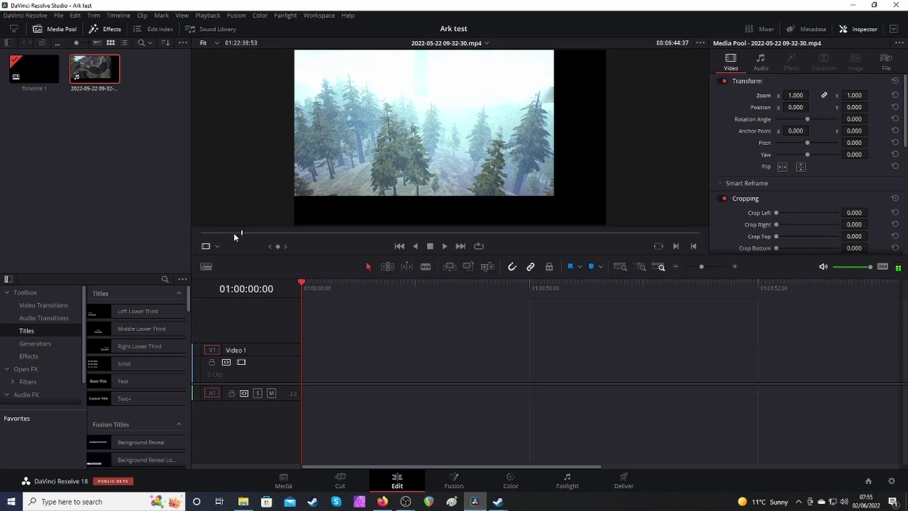
click(232, 233)
click(225, 233)
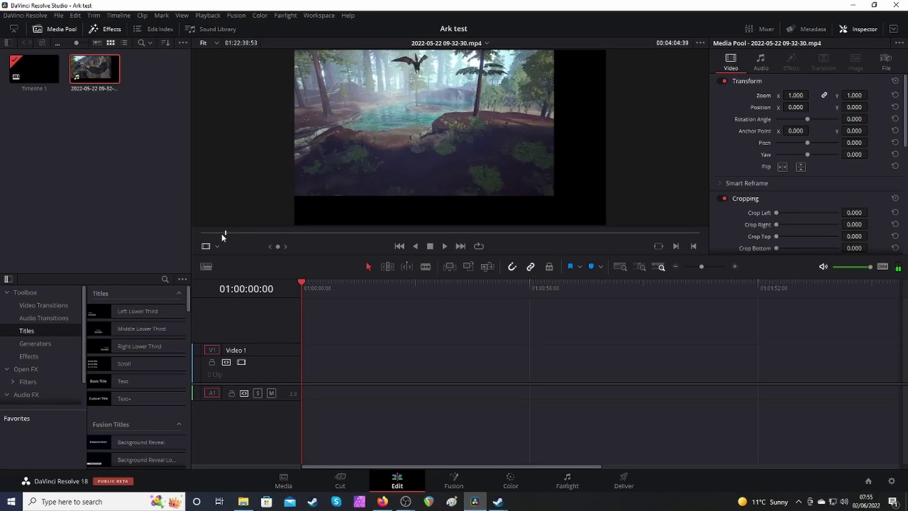
click(219, 234)
key(space)
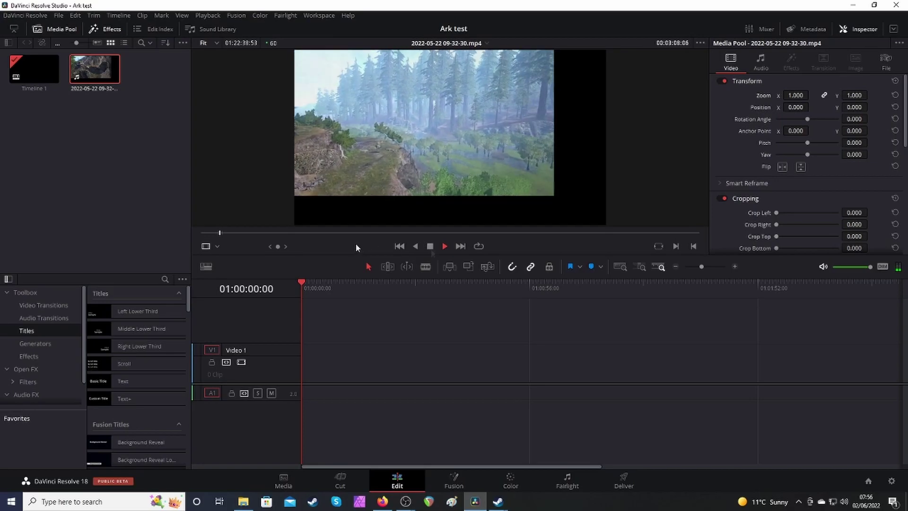
click(430, 249)
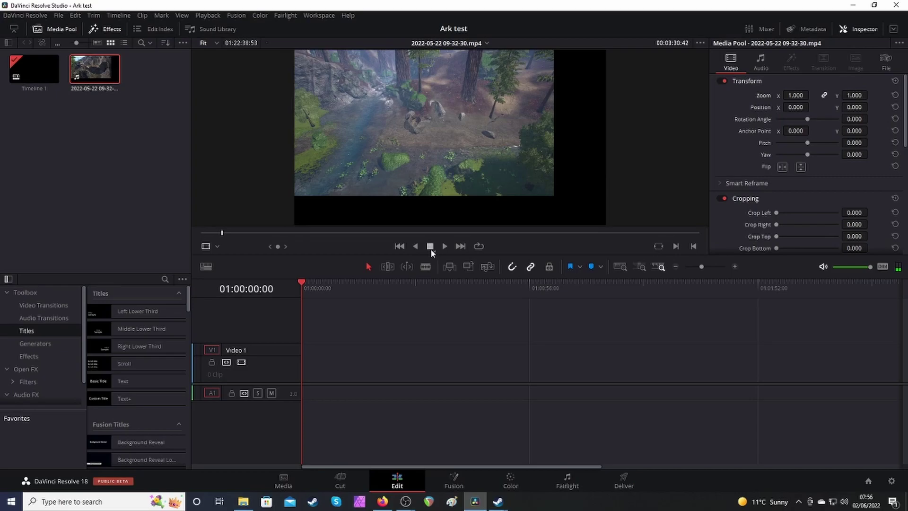
Play the source clip back and forth around the creature scene and mark the in point at 00:03:26:16
mouse_move(447, 124)
click(415, 247)
click(431, 246)
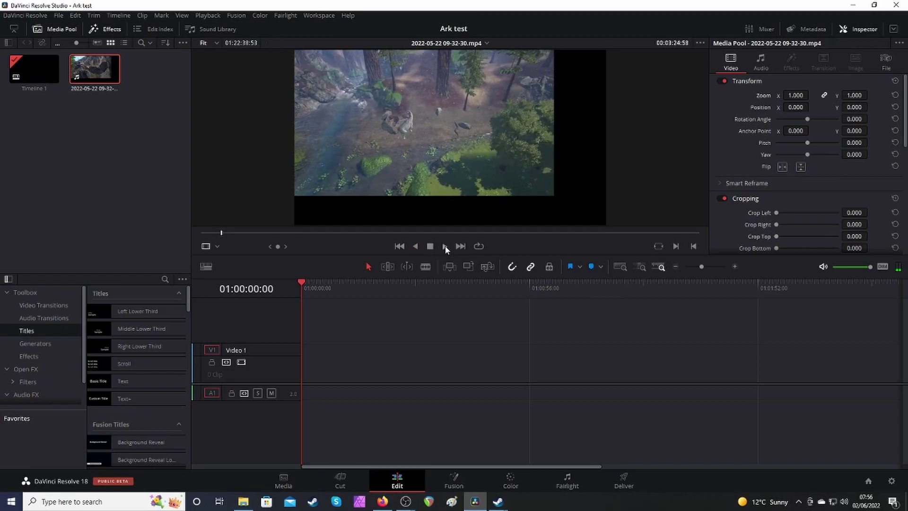
click(444, 246)
click(430, 246)
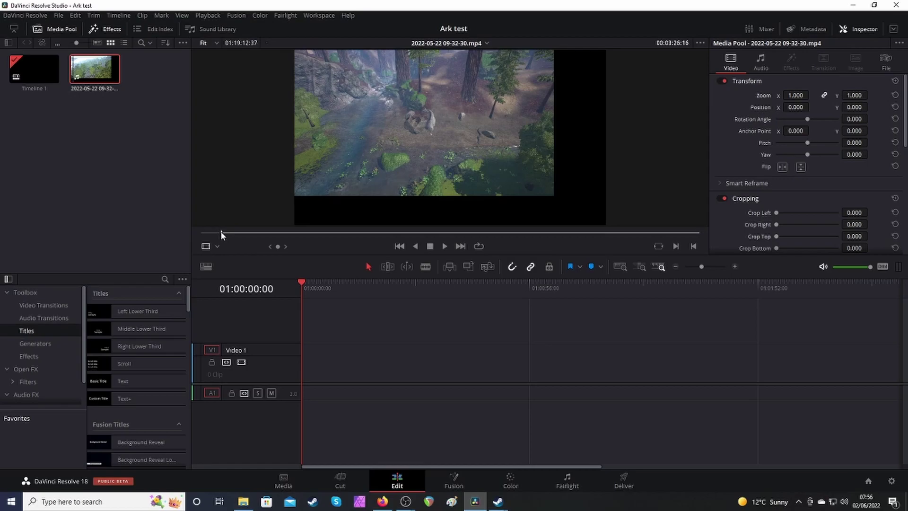
Mark the out point at 00:03:41:57 and place the trimmed clip with its audio at the start of the timeline
click(416, 246)
click(429, 246)
mouse_move(431, 217)
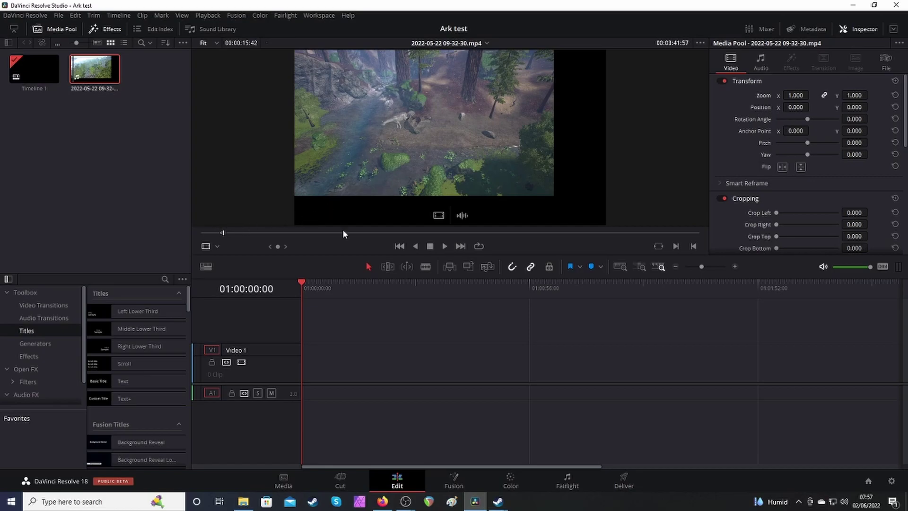
drag(400, 232, 305, 379)
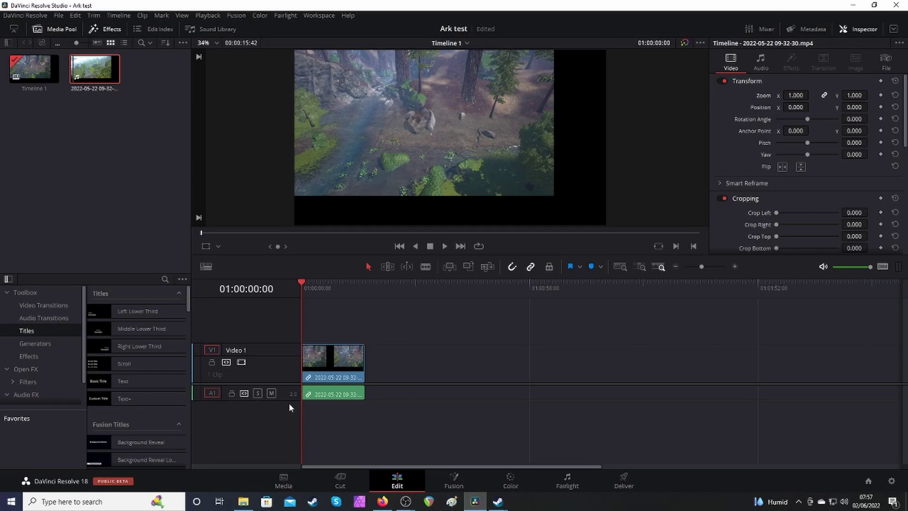
Increase the height of the Audio 1 track and unlink the timeline clip's video from its audio
drag(288, 400, 289, 419)
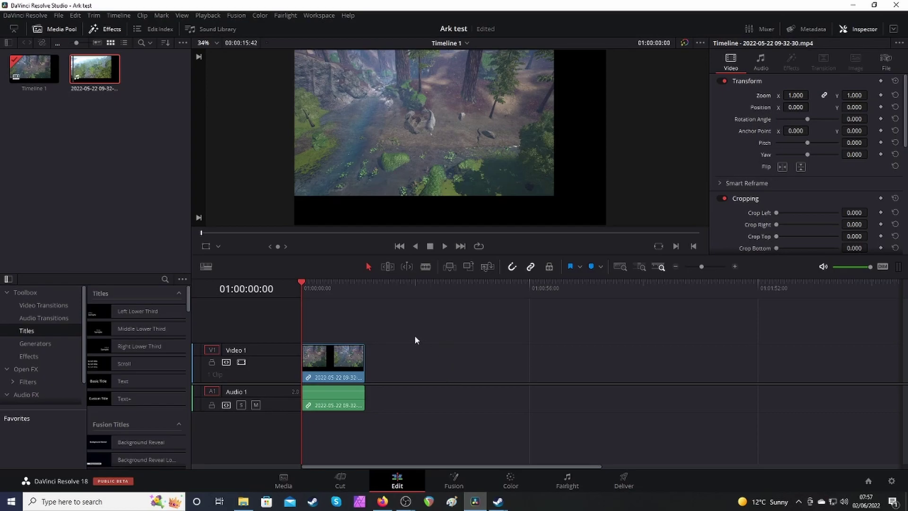
click(352, 364)
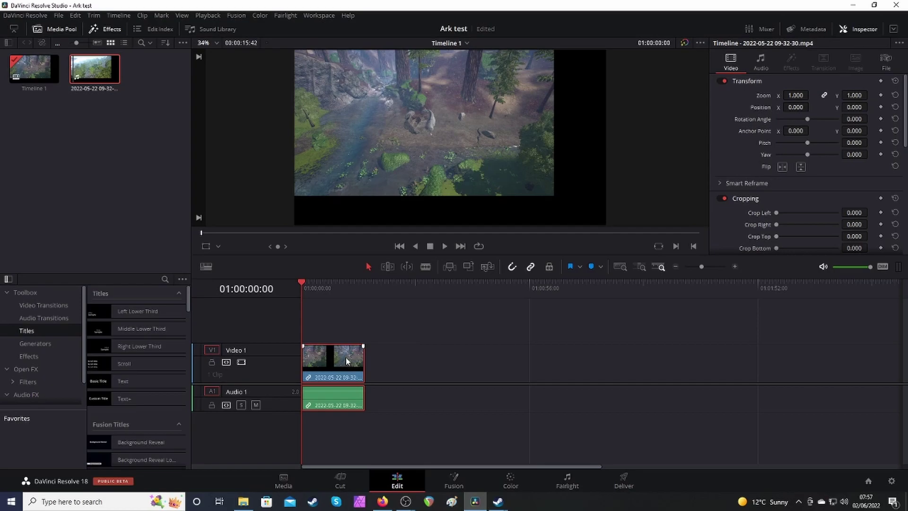
right_click(346, 360)
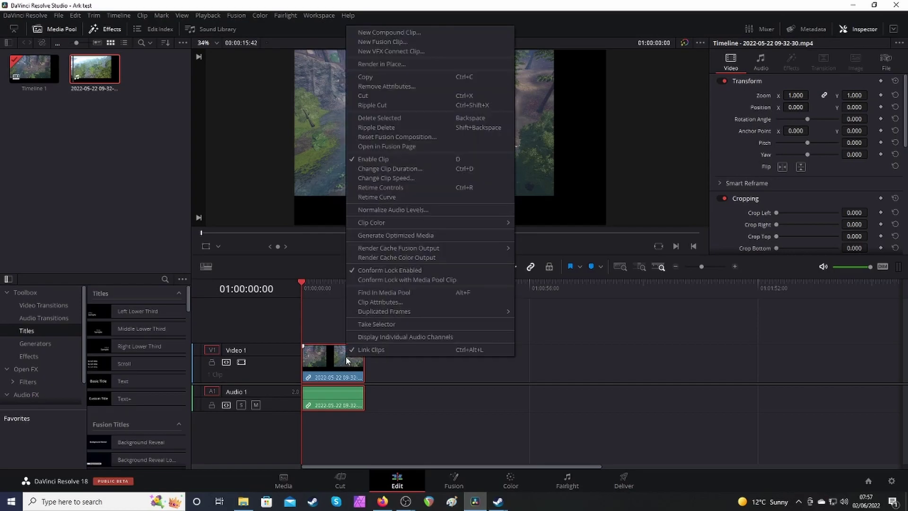
click(369, 350)
click(402, 408)
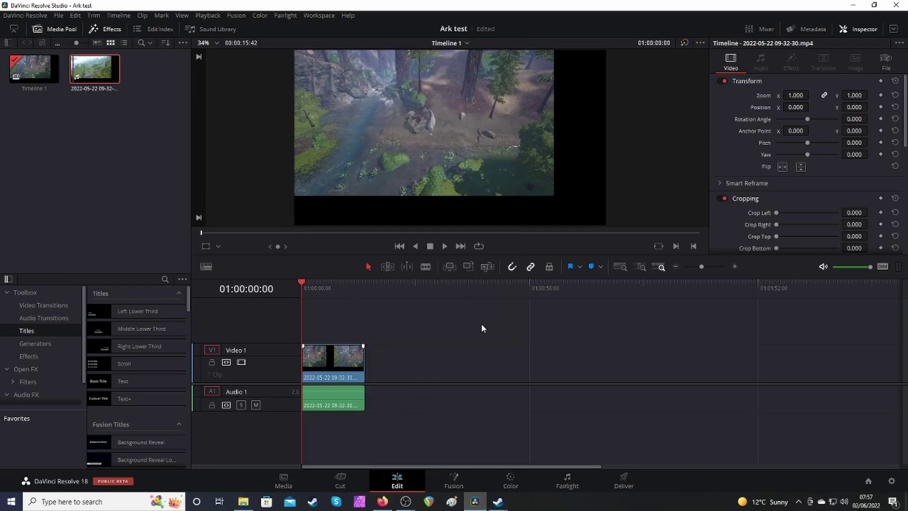
Delete the clip's audio from Audio 1, play the silent video briefly and return the playhead to the start
click(338, 404)
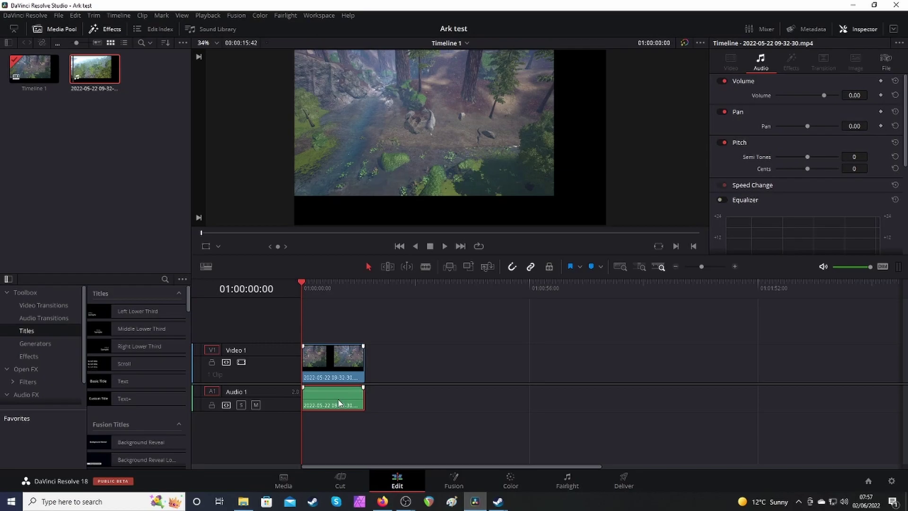
key(Delete)
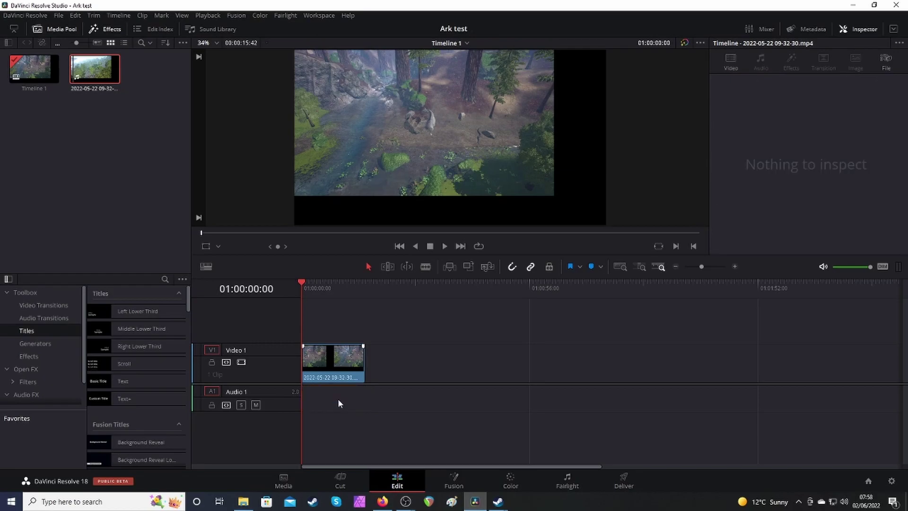
click(444, 245)
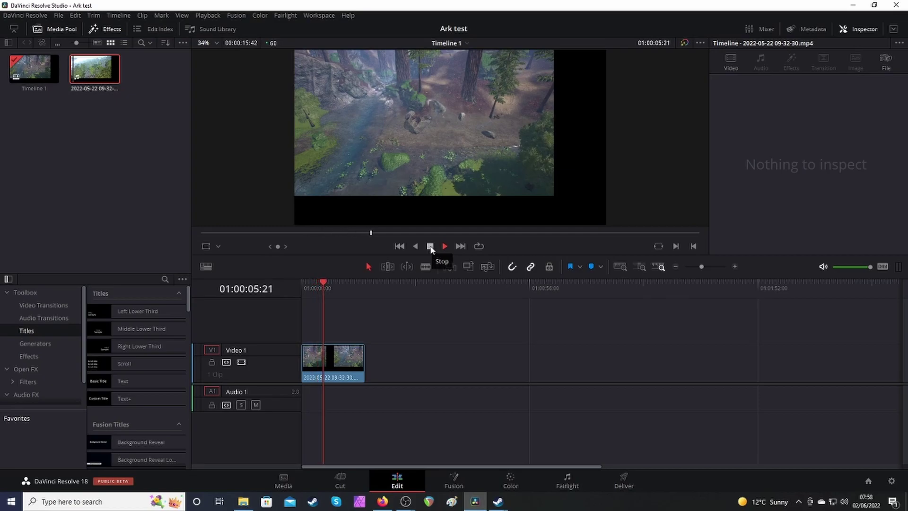
click(430, 246)
click(399, 246)
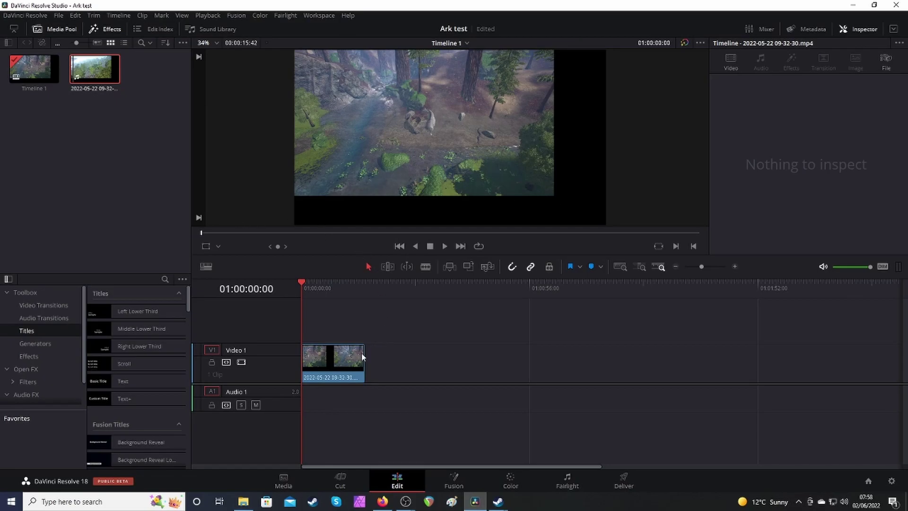
Reframe the video clip to fill the frame with position X 188, position Y -102 and a zoom of 1.320
click(355, 364)
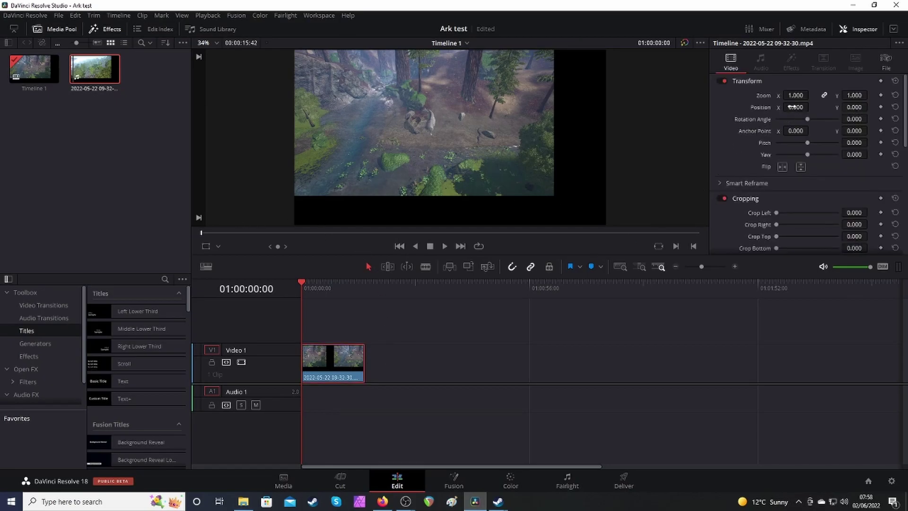
drag(793, 108, 871, 107)
drag(794, 94, 870, 106)
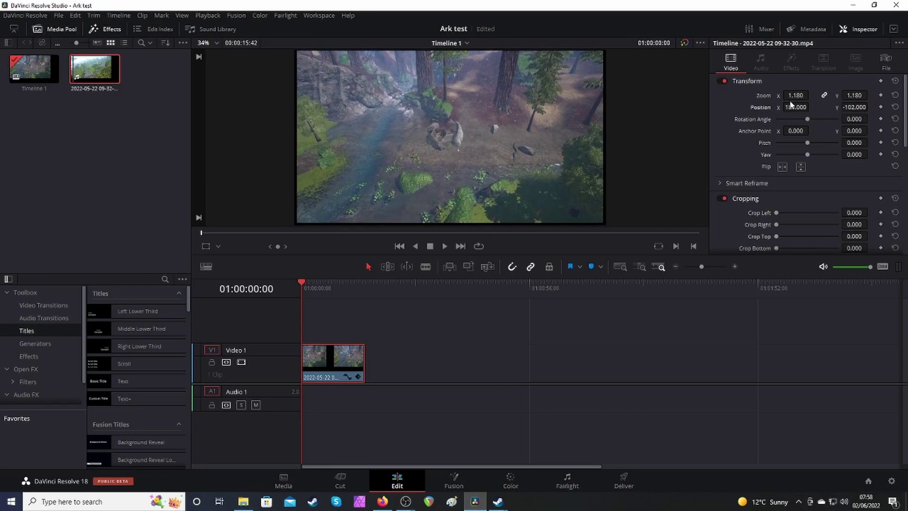
drag(811, 95, 811, 95)
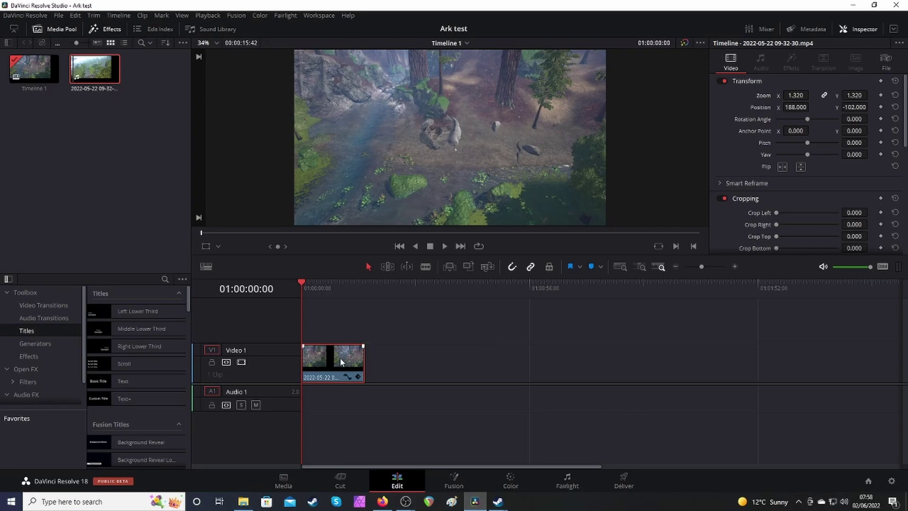
Switch to color grading for the clip and add a serial node after node 01
click(508, 482)
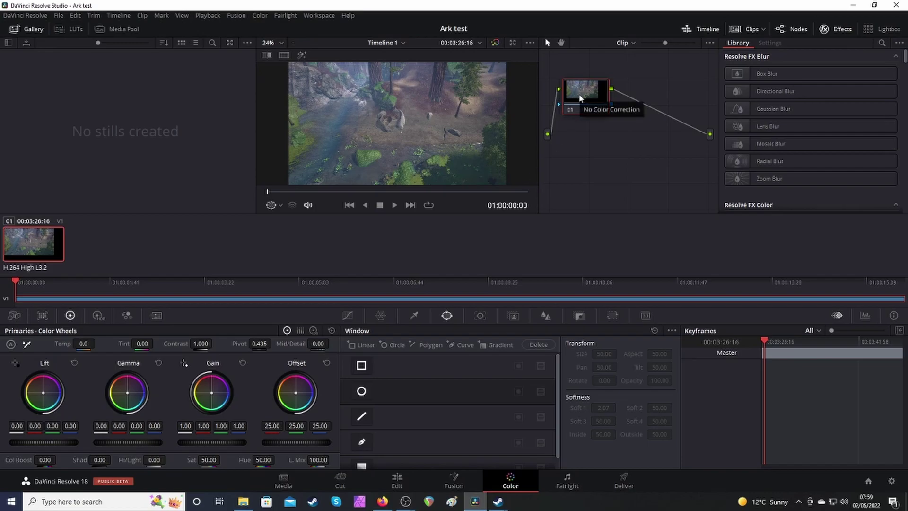
key(alt+s)
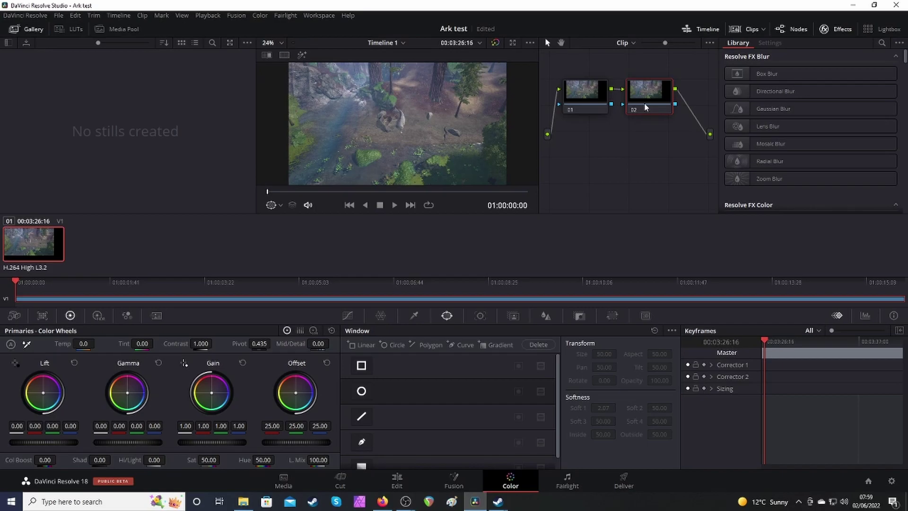
Add a rectangular window to node 02, widen it across the full frame, and soften its upper edge to 4.37 and lower edge to 3.98
click(361, 366)
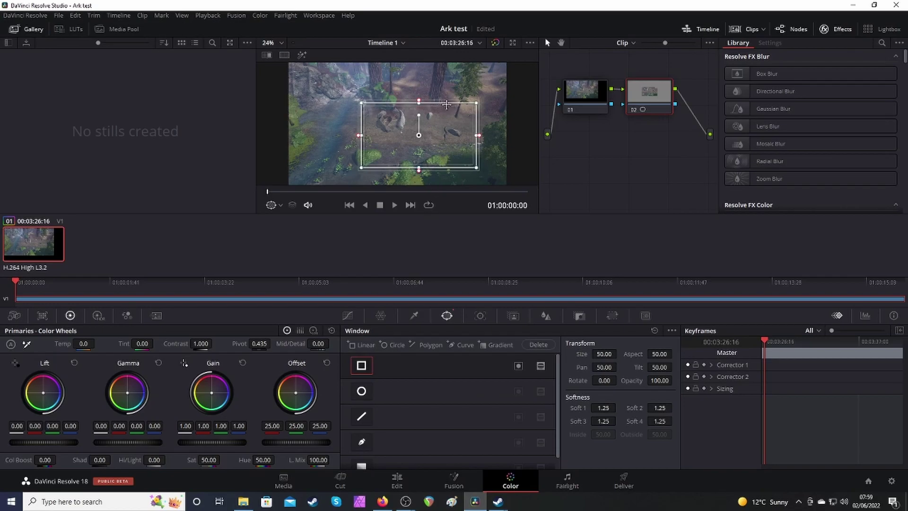
drag(446, 105, 420, 91)
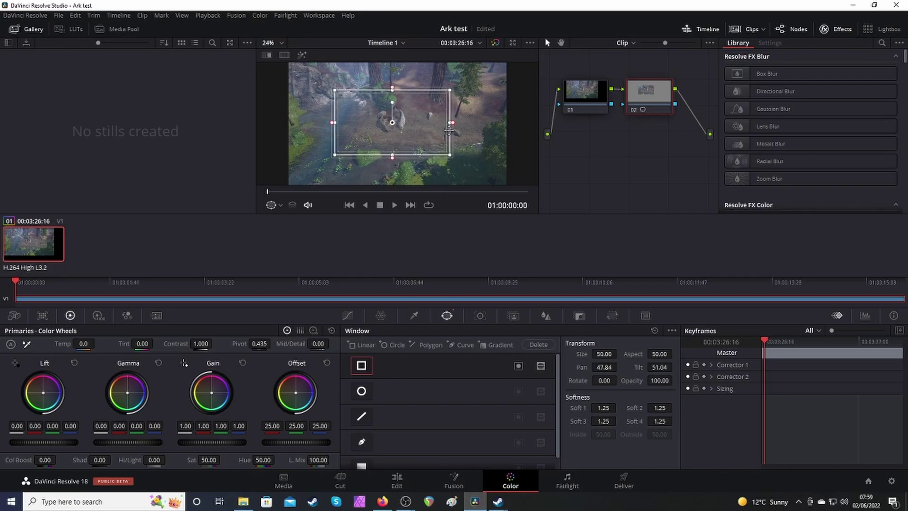
drag(450, 123, 519, 123)
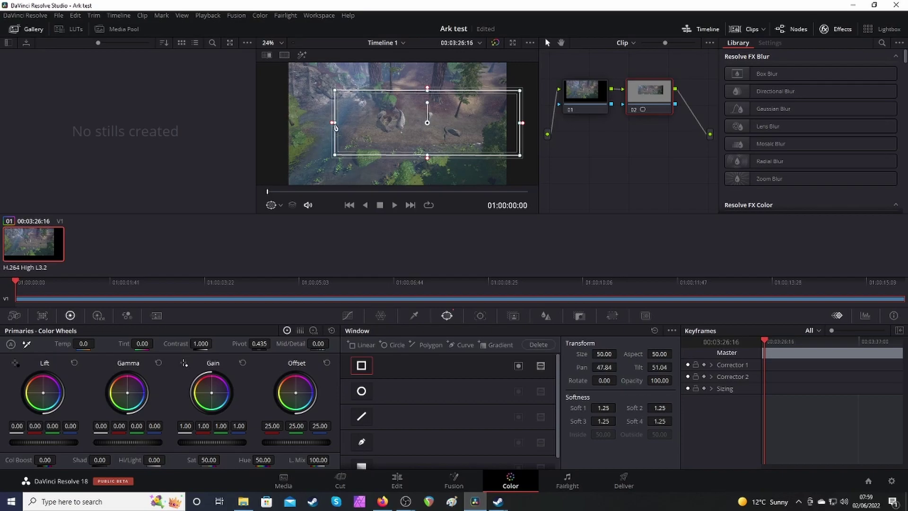
drag(334, 124, 269, 123)
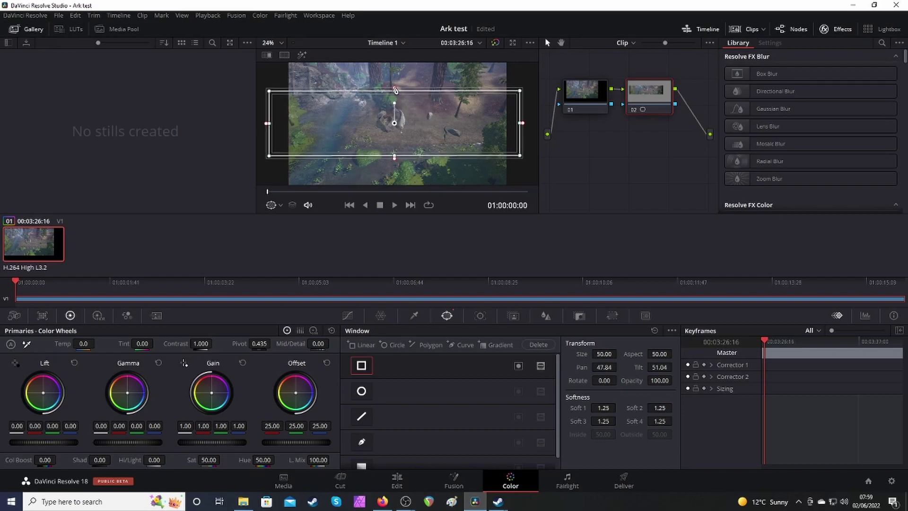
drag(395, 89, 395, 81)
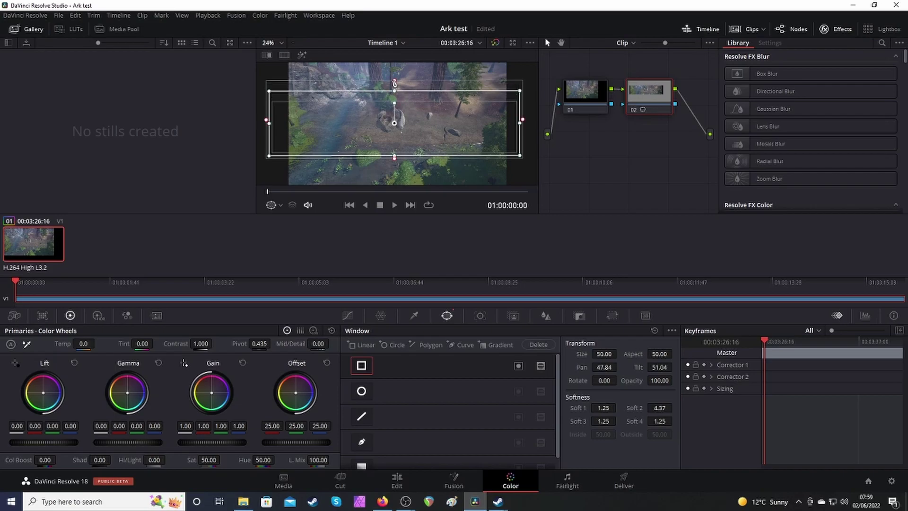
drag(395, 159, 397, 168)
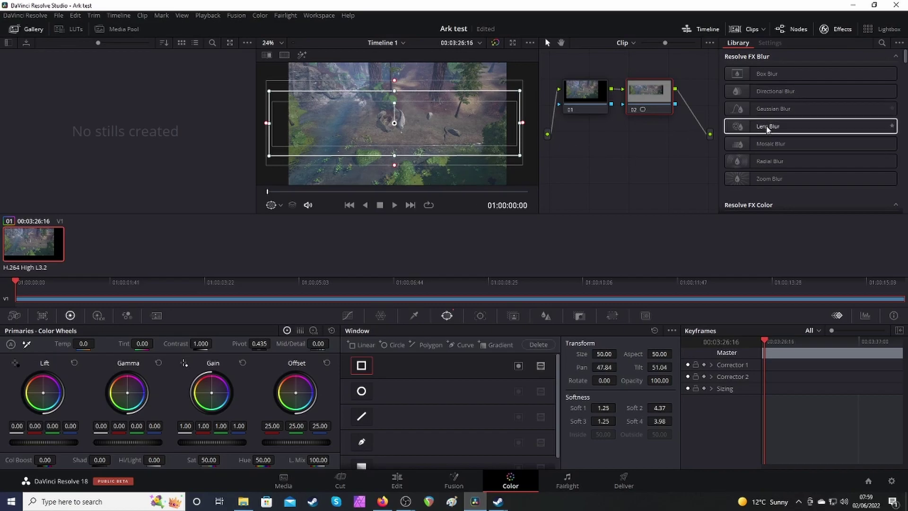
Apply the Lens Blur effect to node 02 and invert its window so only the area outside it is blurred
click(741, 128)
drag(742, 128, 649, 94)
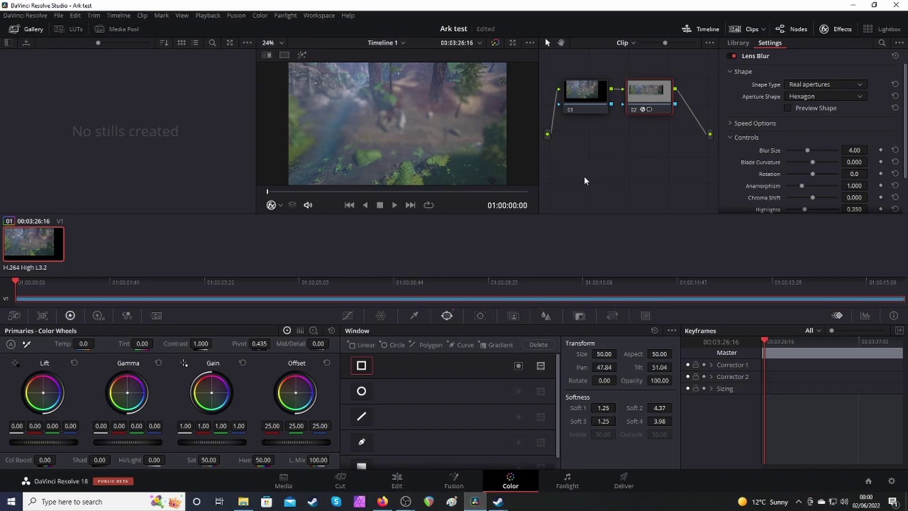
click(519, 366)
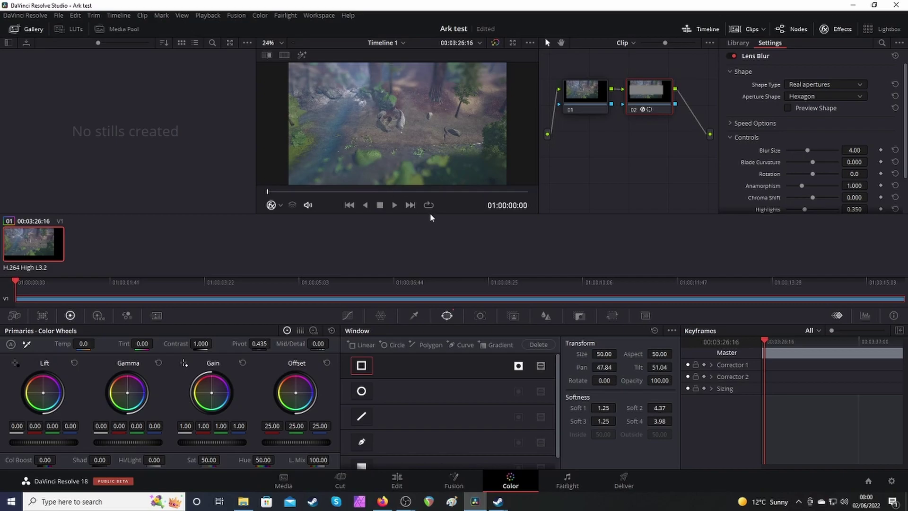
Return to editing, set the clip's speed to 150% with the retime controls and play part of the result
click(397, 482)
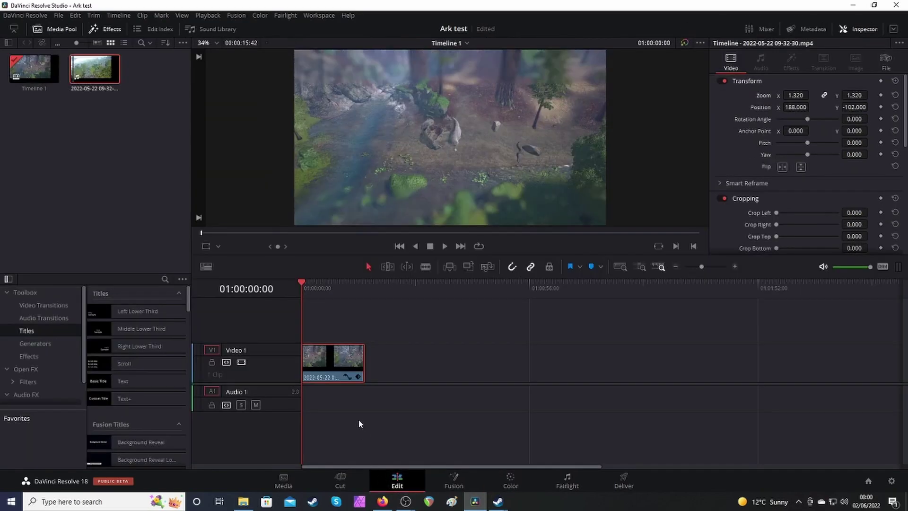
right_click(334, 366)
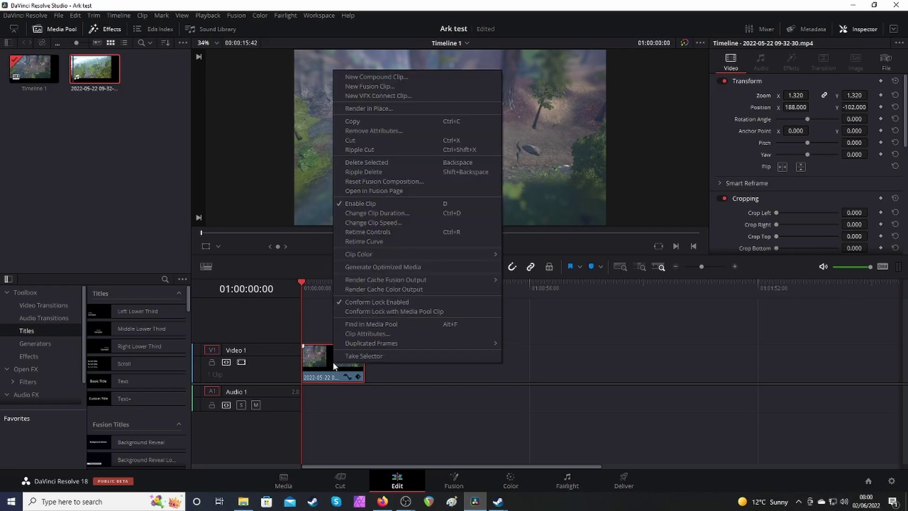
click(377, 233)
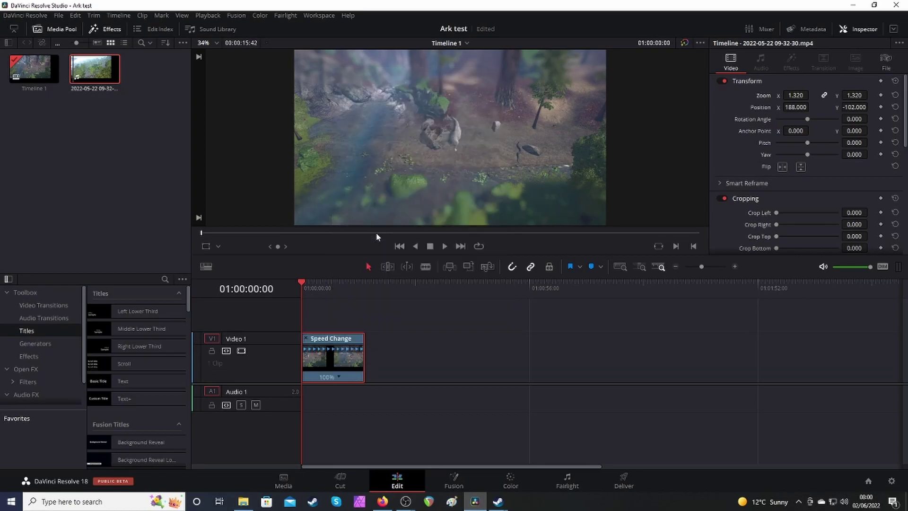
click(338, 377)
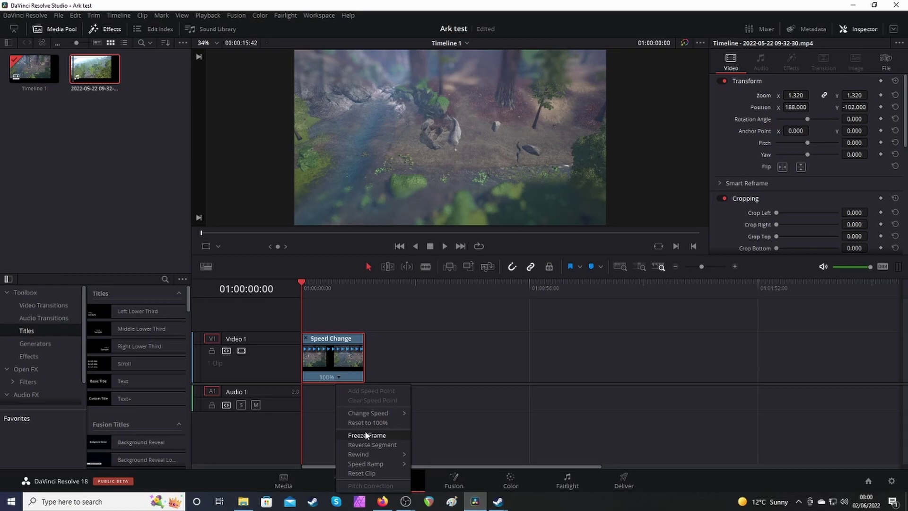
mouse_move(382, 418)
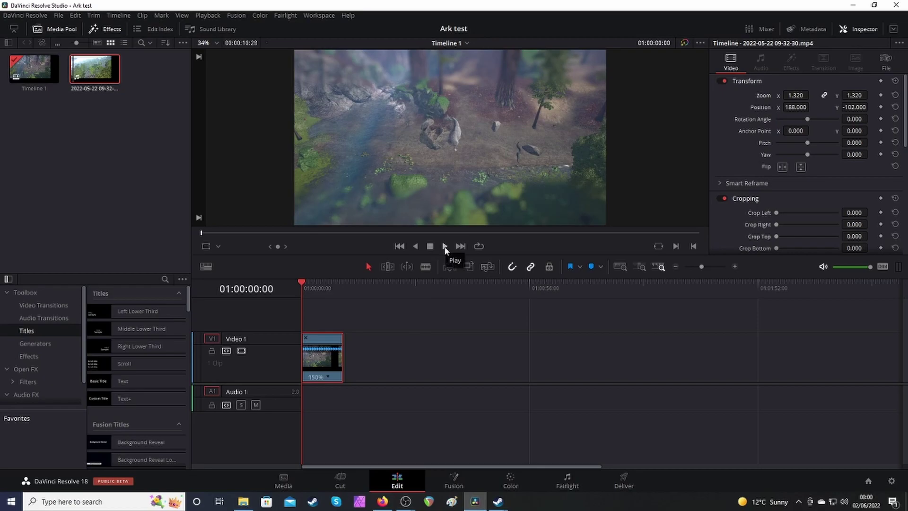
click(444, 246)
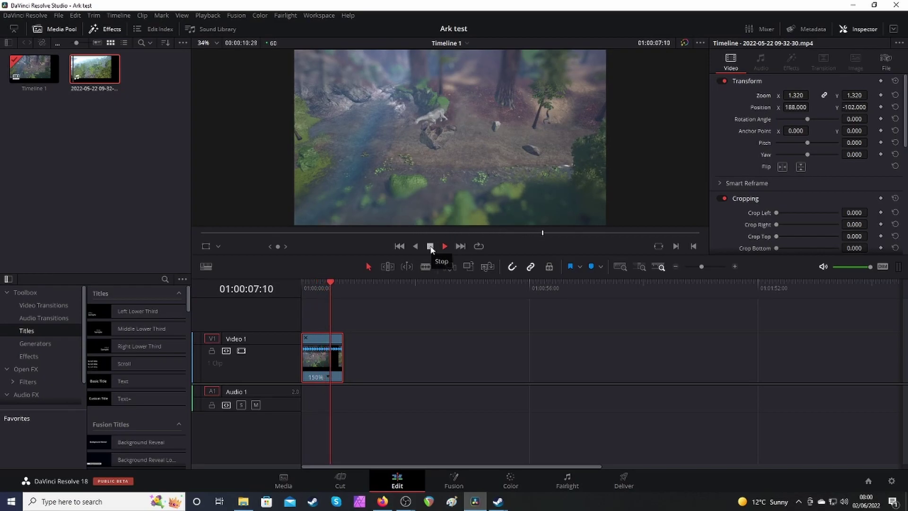
click(430, 246)
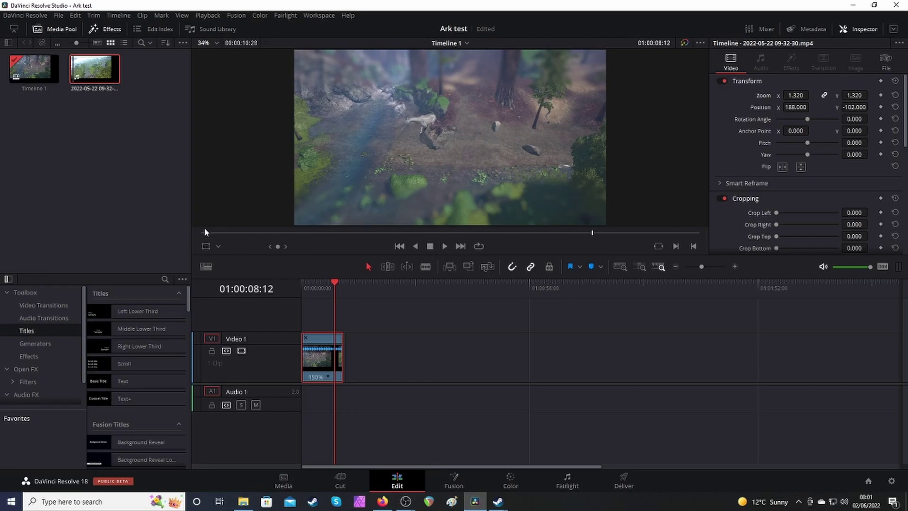
Load the source gameplay clip into the viewer, find the scene of the creature on the rocks and mark its in point at 00:04:56:53
drag(95, 71, 355, 182)
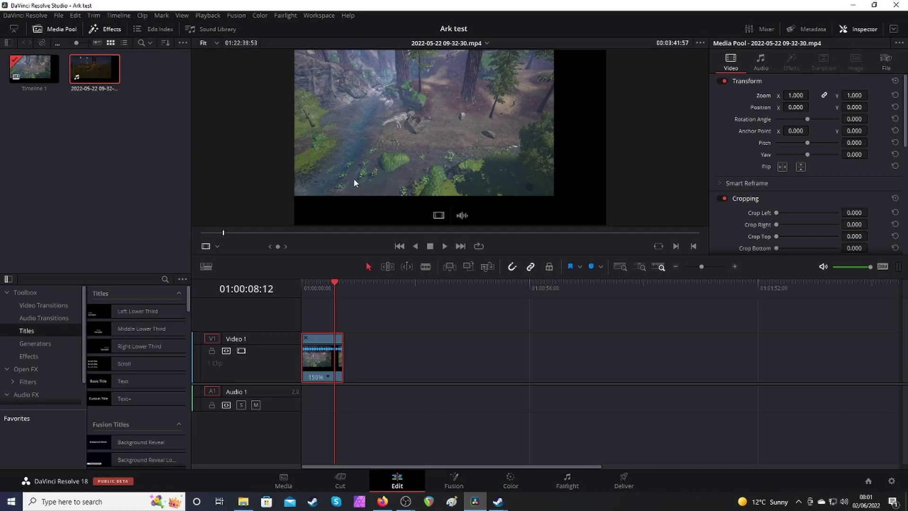
click(444, 246)
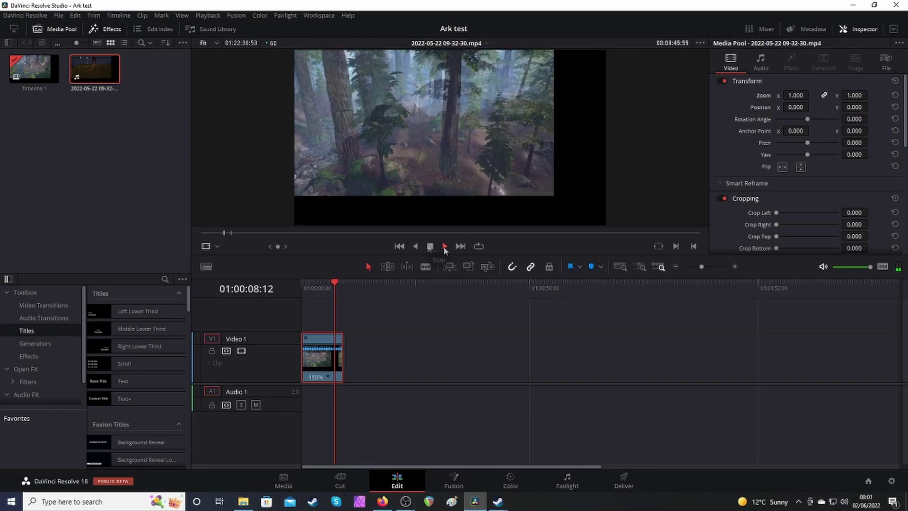
click(429, 246)
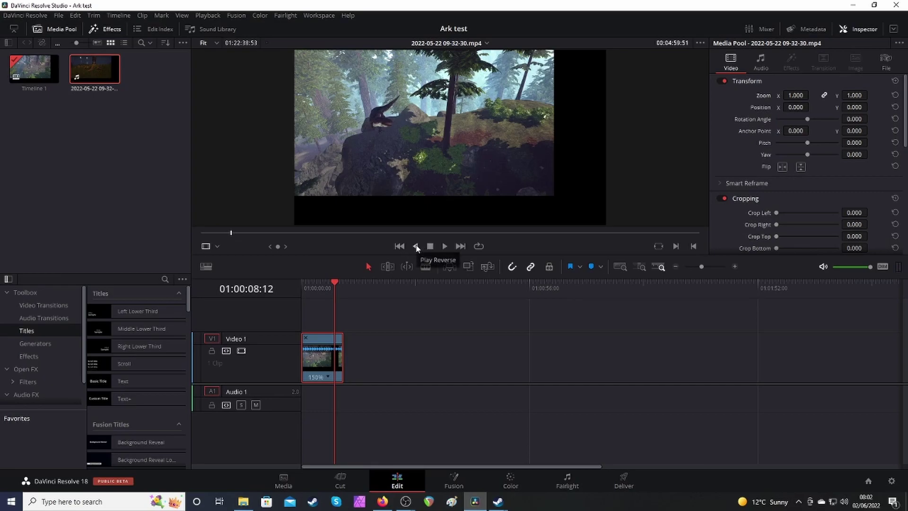
click(416, 245)
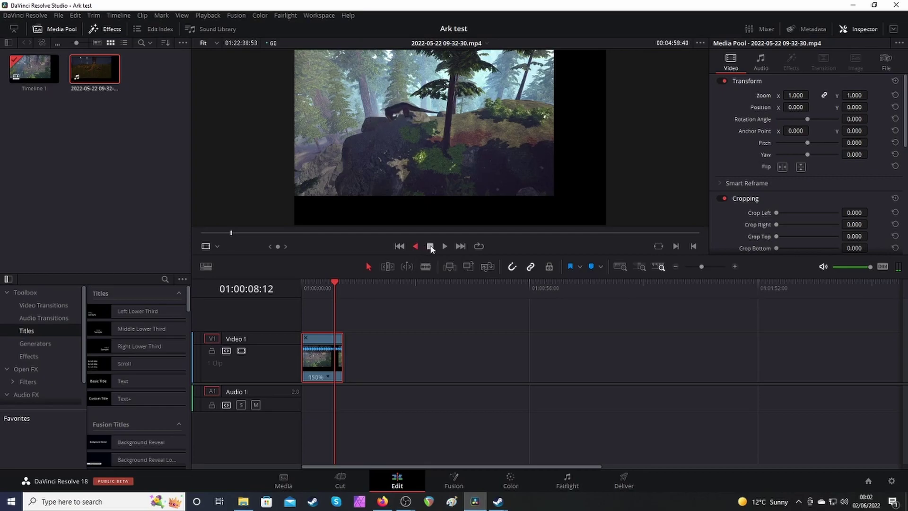
click(430, 247)
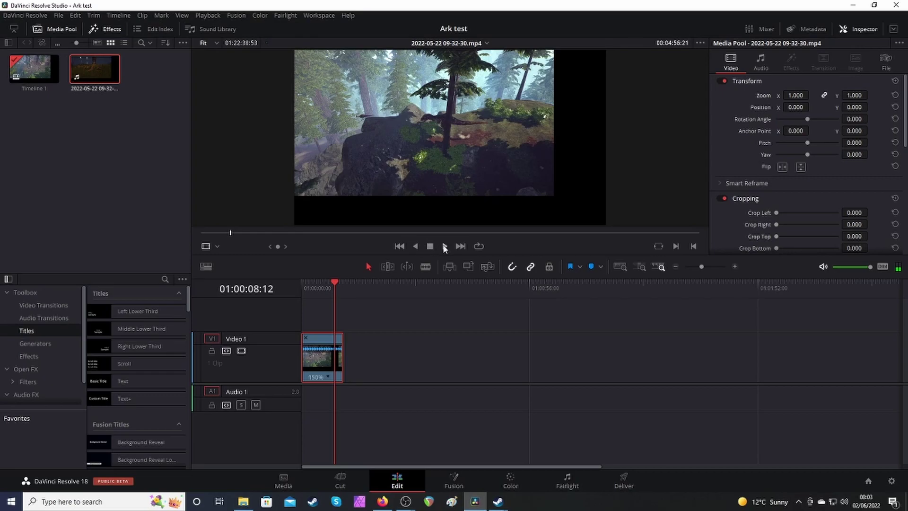
click(415, 246)
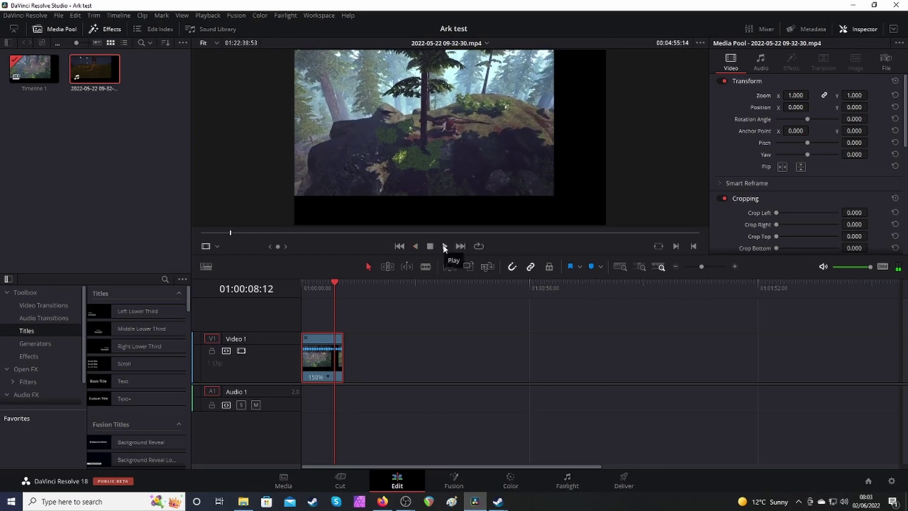
click(444, 245)
click(430, 246)
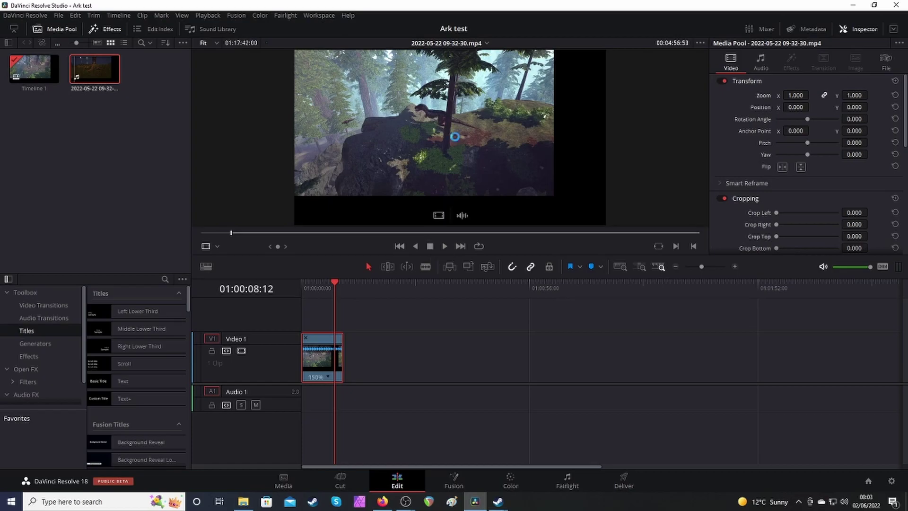
Mark the scene's out point at 00:05:06:25 and place the scene on Video 1 directly after the first clip
click(444, 246)
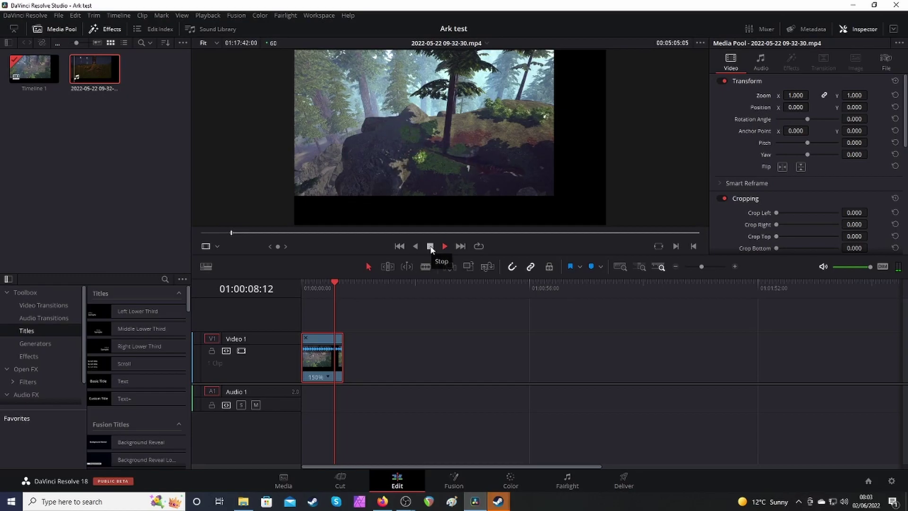
click(430, 247)
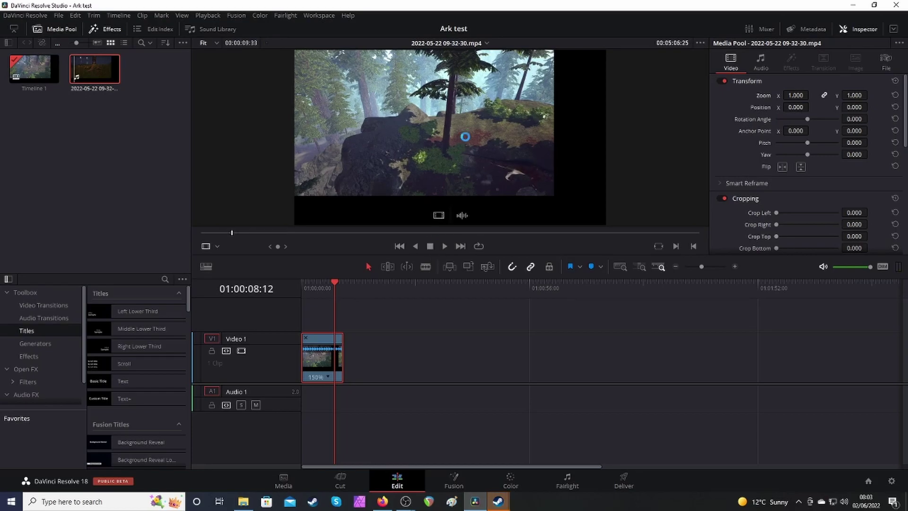
drag(465, 136, 343, 365)
Unlink the second clip's video from its audio and delete the audio from Audio 1
click(364, 373)
right_click(364, 359)
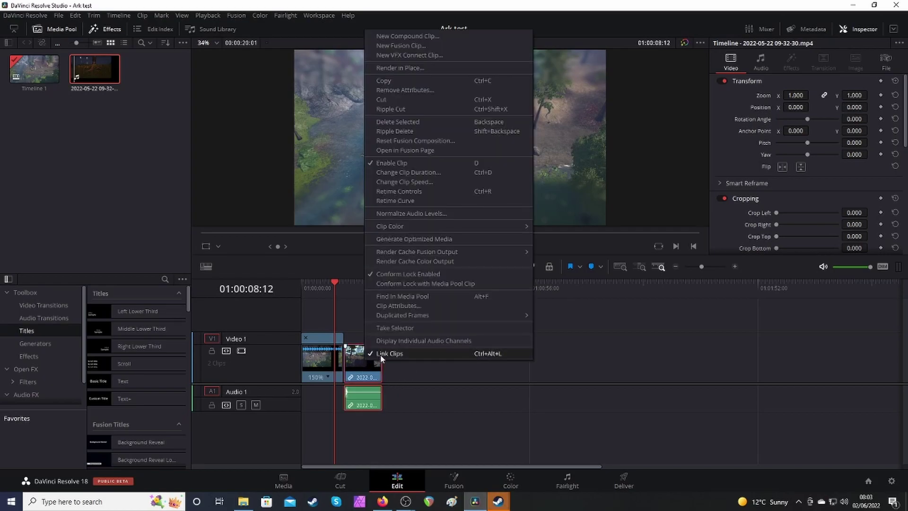
click(381, 358)
click(427, 359)
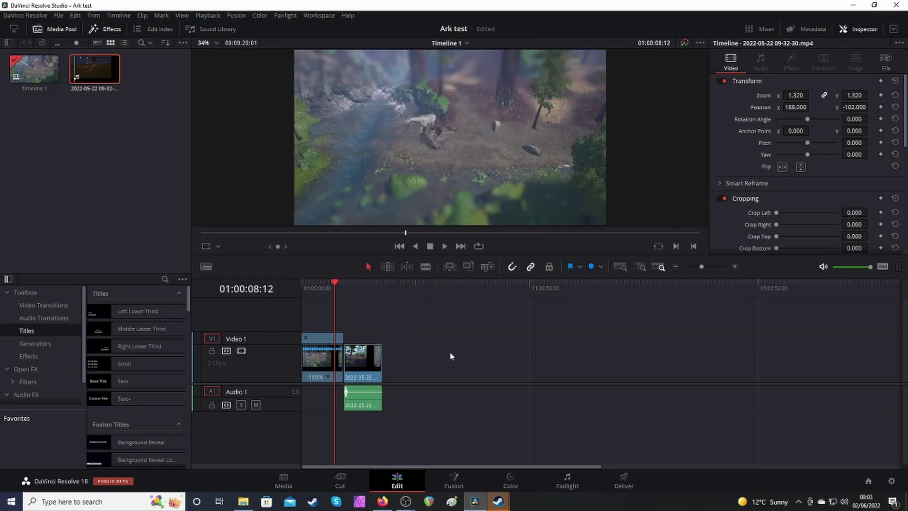
click(375, 405)
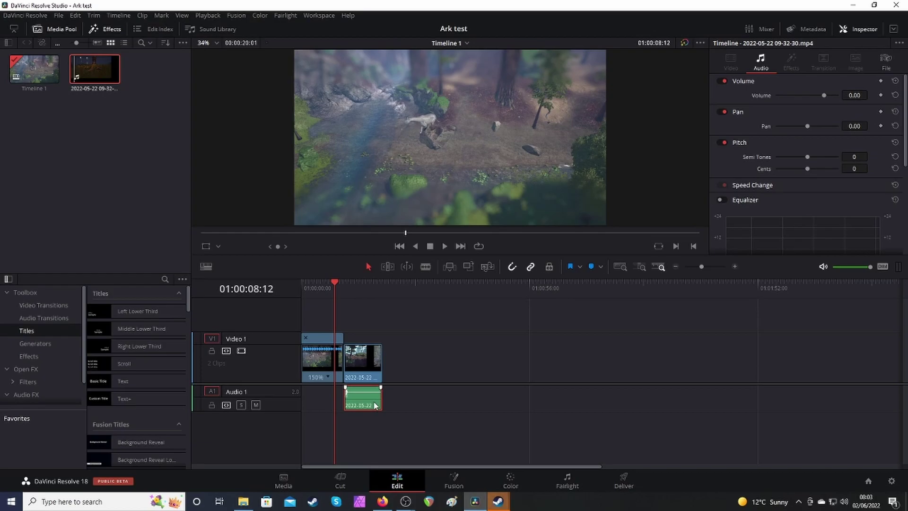
key(Delete)
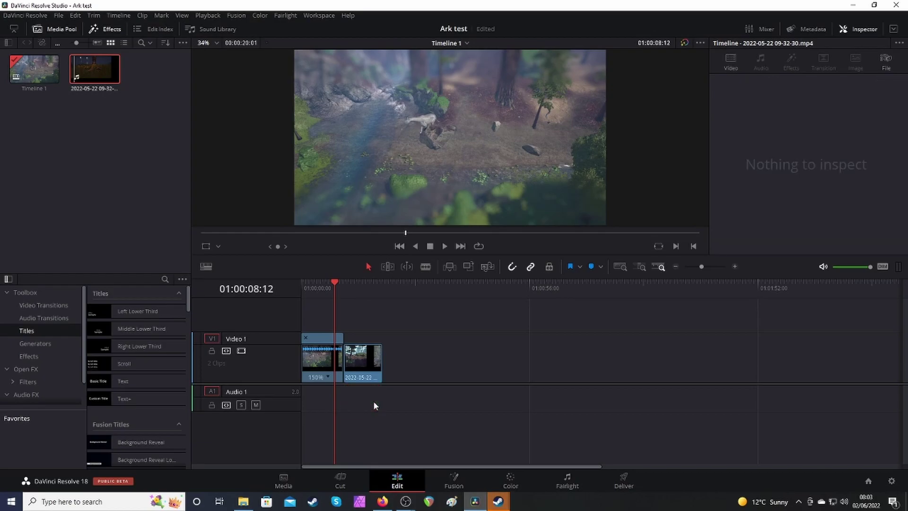
Reframe the second clip to fill the frame with position X 165, position Y -83 and a zoom of 1.300, then save the project
click(344, 281)
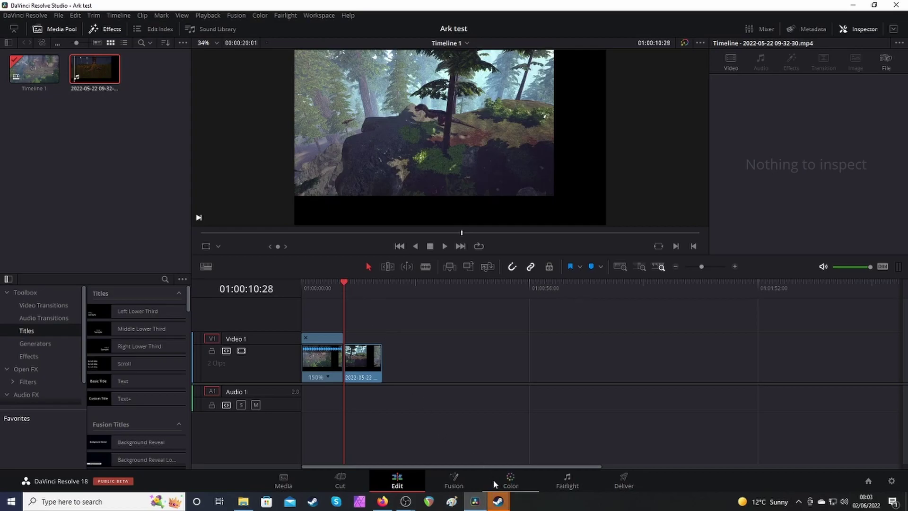
click(364, 370)
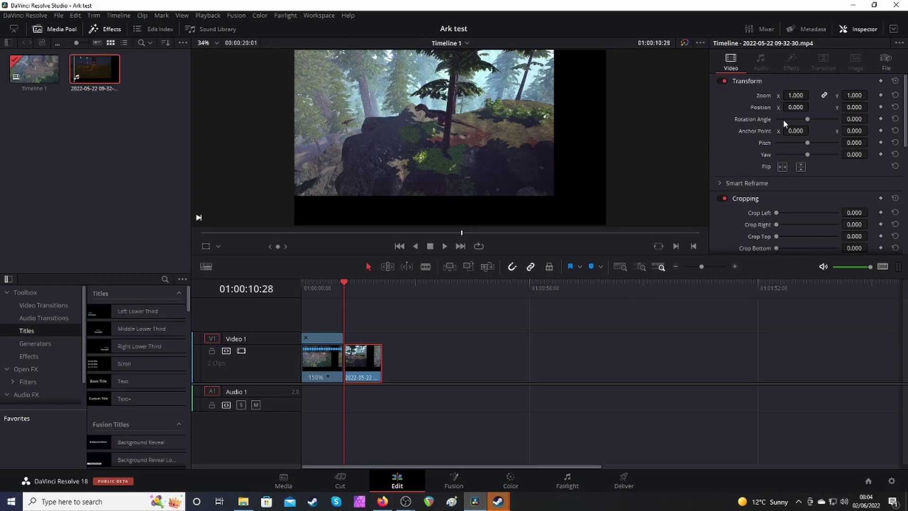
drag(790, 108, 873, 107)
drag(795, 108, 850, 107)
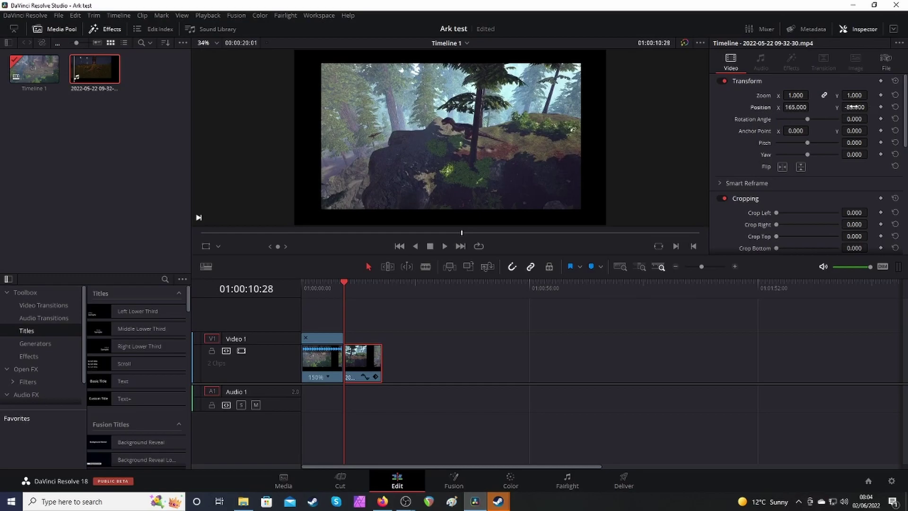
drag(796, 95, 811, 95)
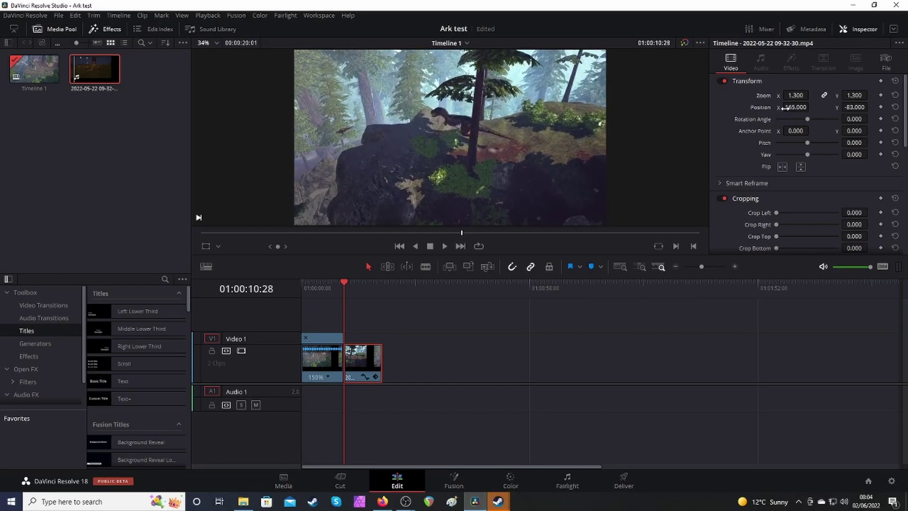
key(ctrl+s)
Add a second serial node to the second clip and fit a linear window around the creature, spanning the frame's full width
click(510, 480)
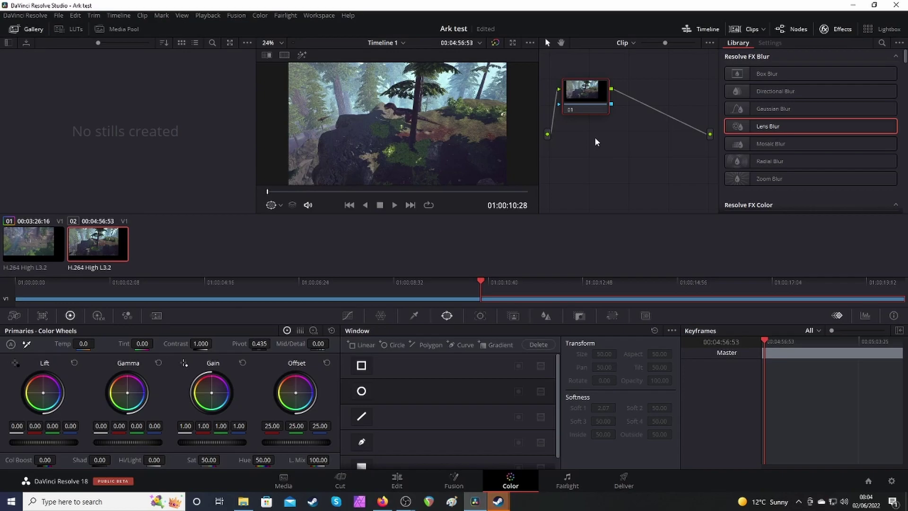
key(alt+s)
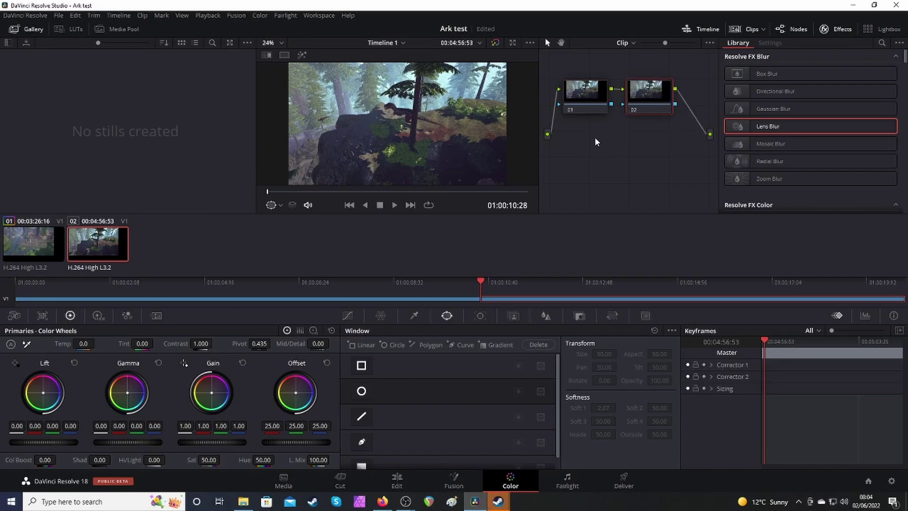
click(362, 365)
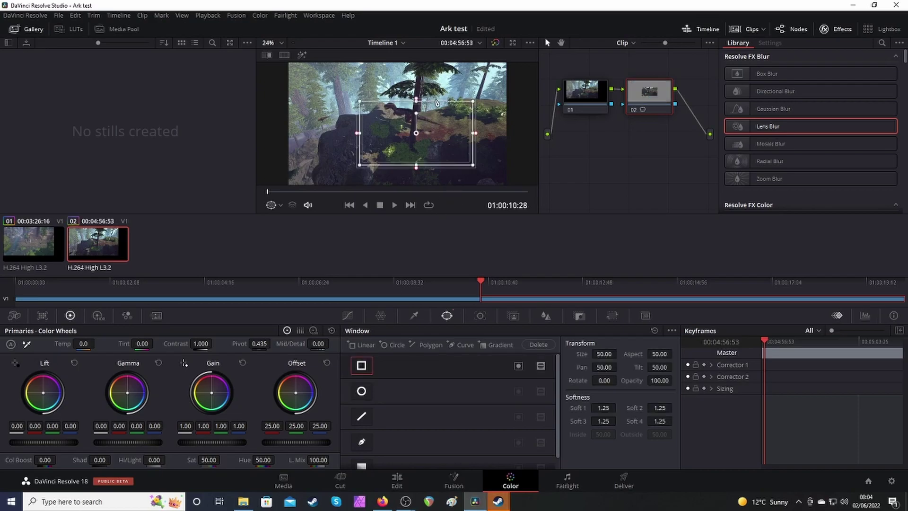
drag(435, 103, 411, 96)
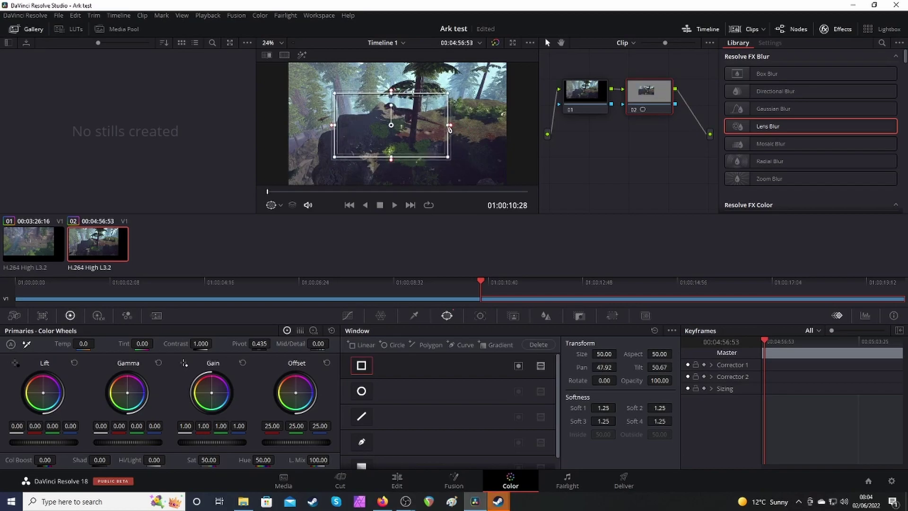
drag(450, 125, 529, 125)
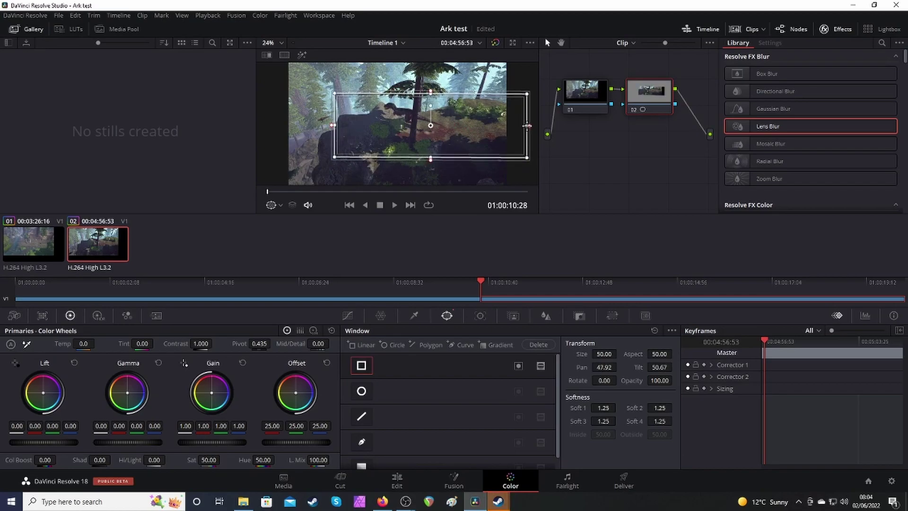
drag(334, 126, 269, 126)
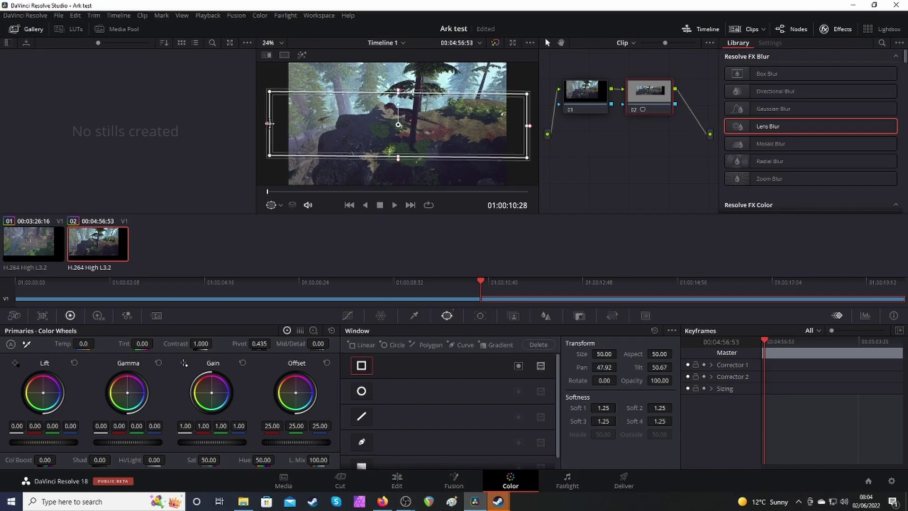
Soften the window's upper and lower edges to about 3.94 and 4.14, then apply Lens Blur to node 02 with the window inverted
drag(397, 91, 397, 85)
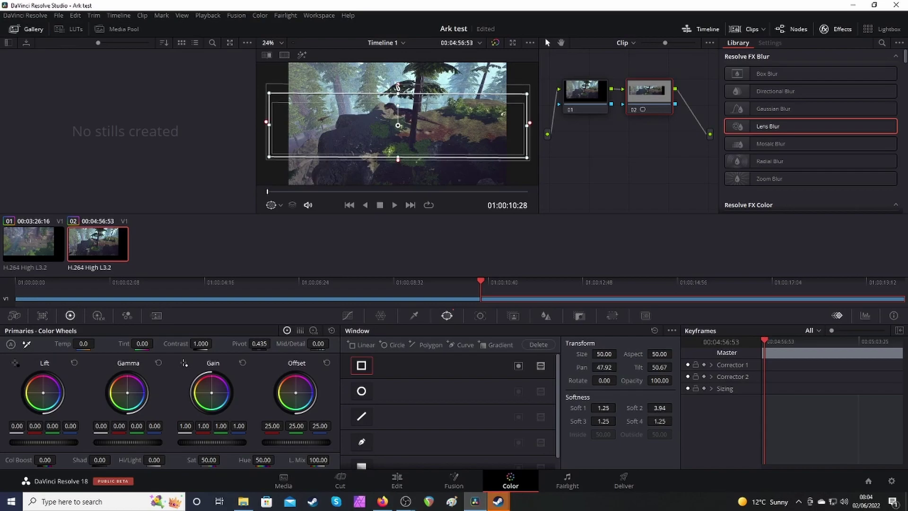
drag(398, 162, 402, 174)
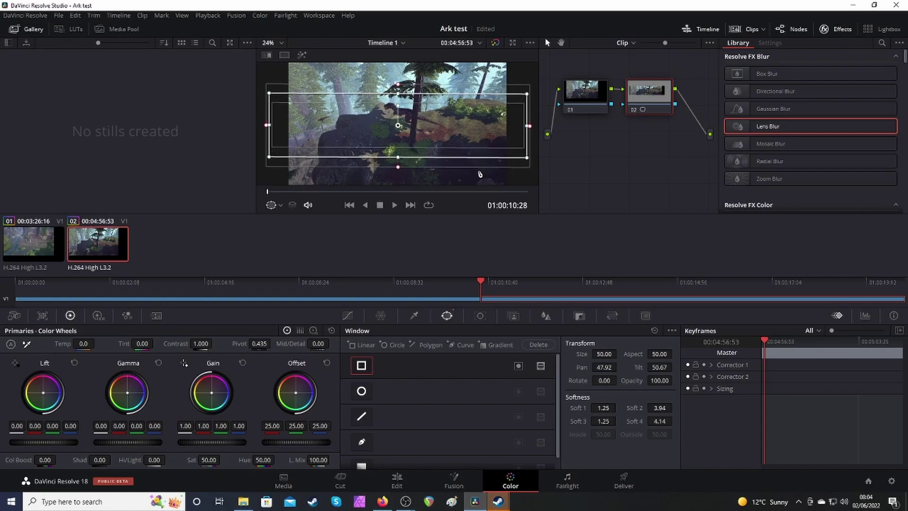
drag(746, 128, 648, 95)
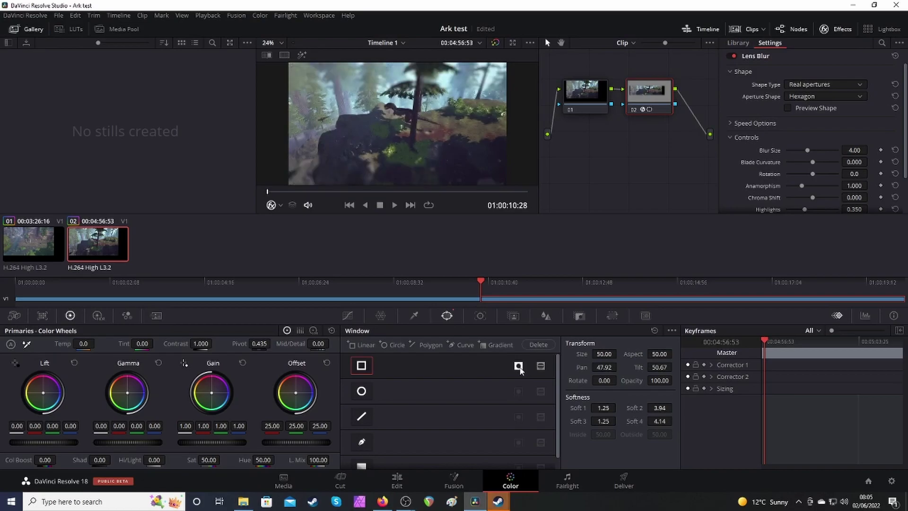
click(518, 367)
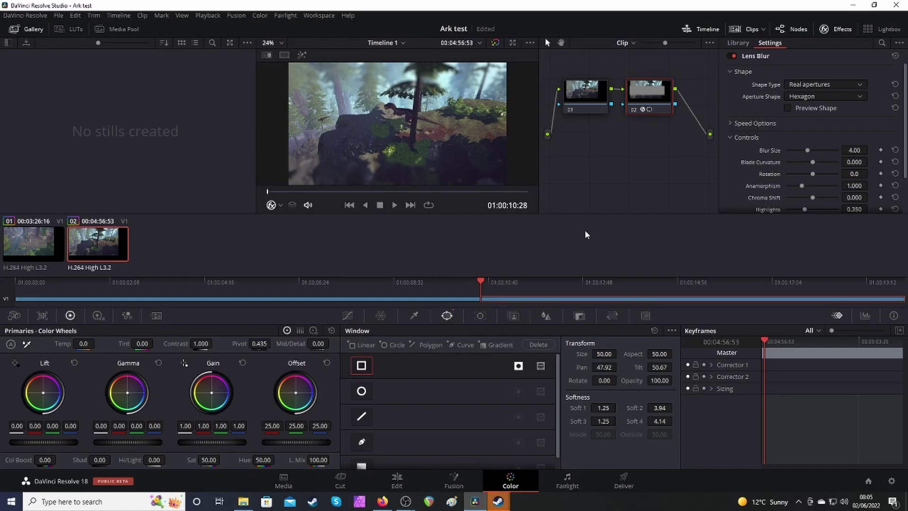
Turn on retime controls for the second timeline clip and speed it up to 150%, matching the first clip
click(398, 485)
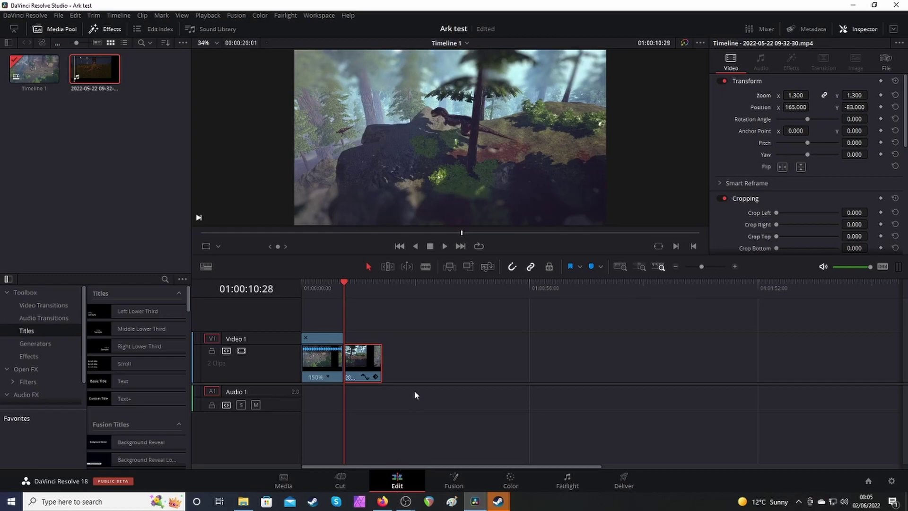
right_click(360, 362)
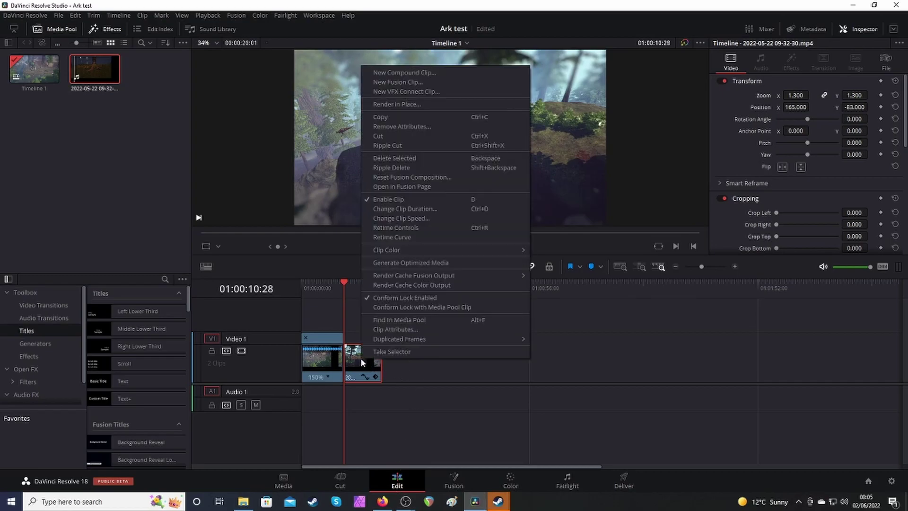
click(415, 228)
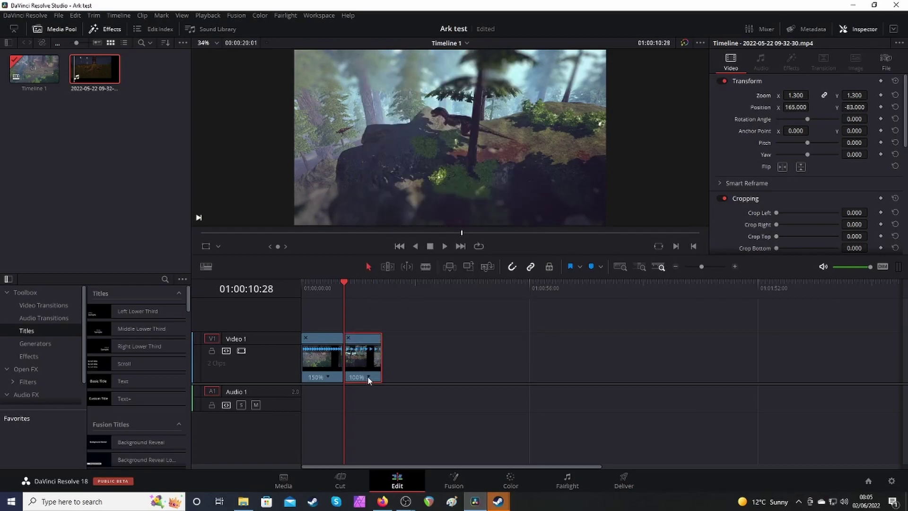
click(368, 377)
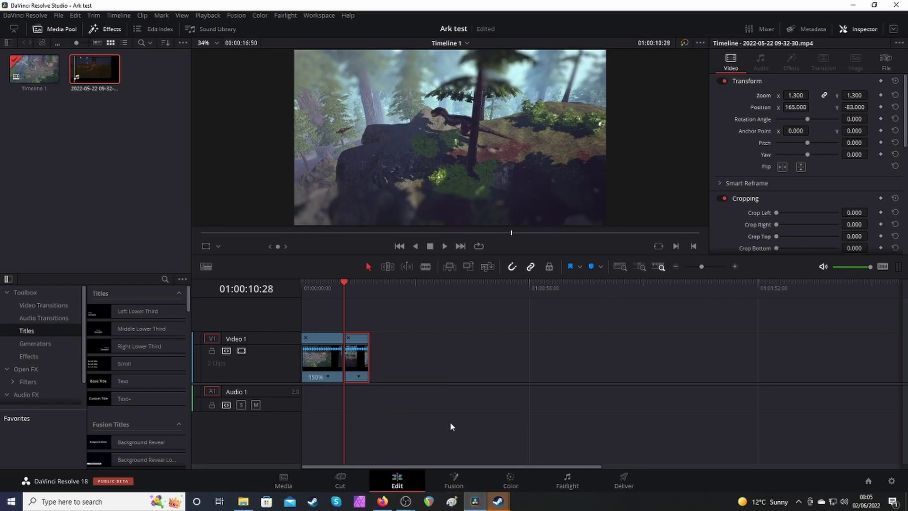
Play back the second clip to check its speed and blur
click(445, 247)
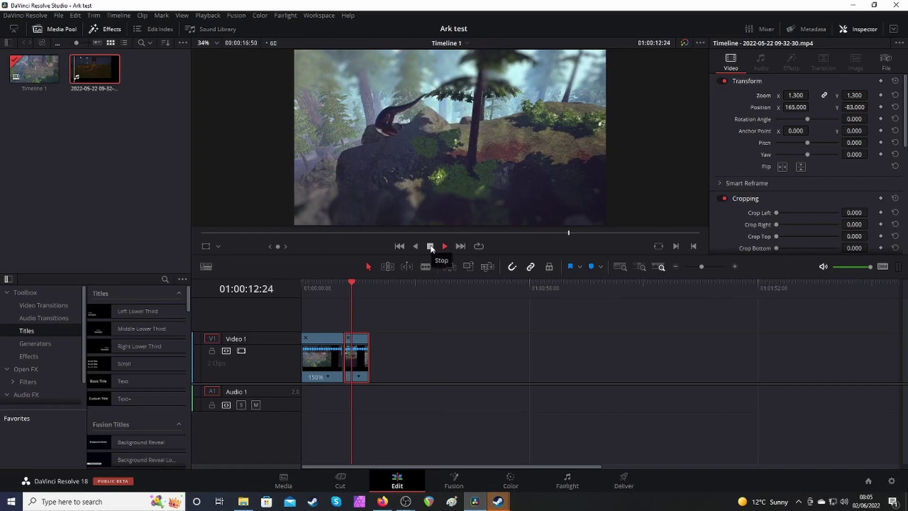
click(431, 246)
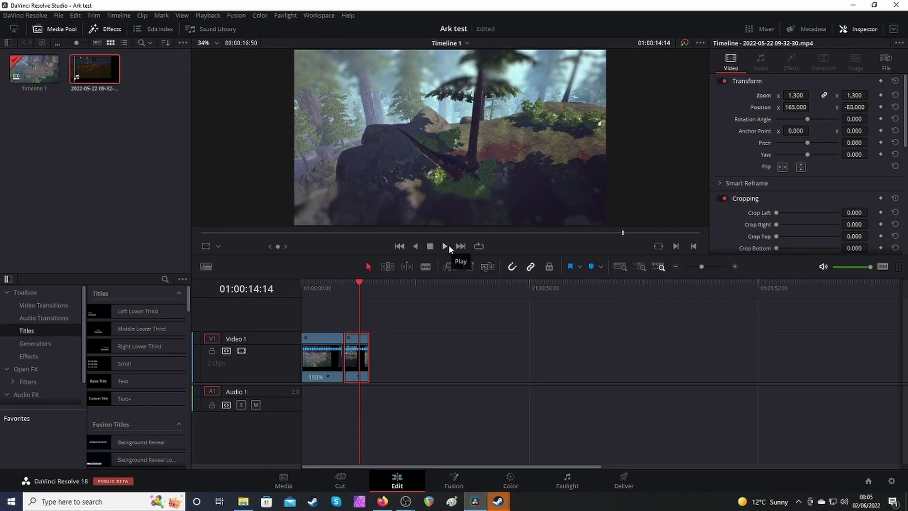
click(444, 246)
click(431, 246)
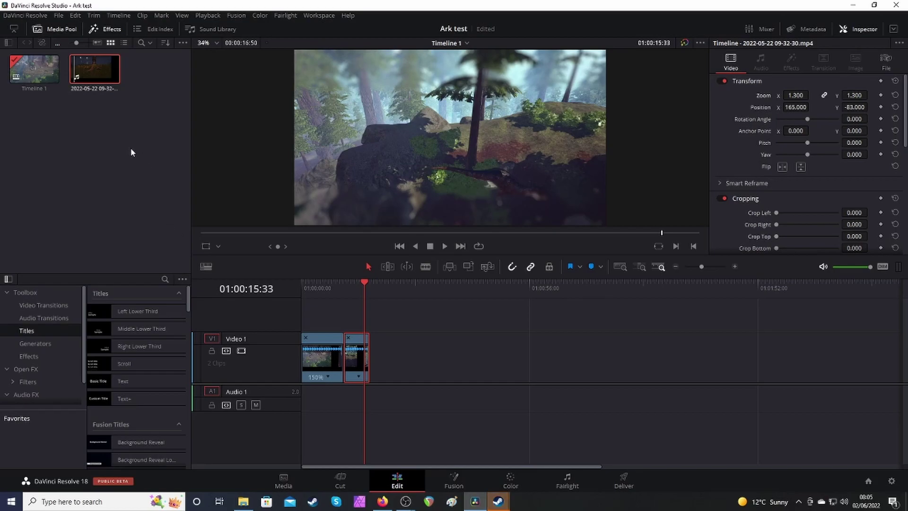
Load the source gameplay clip into the viewer and clear its in and out points
drag(98, 90, 390, 133)
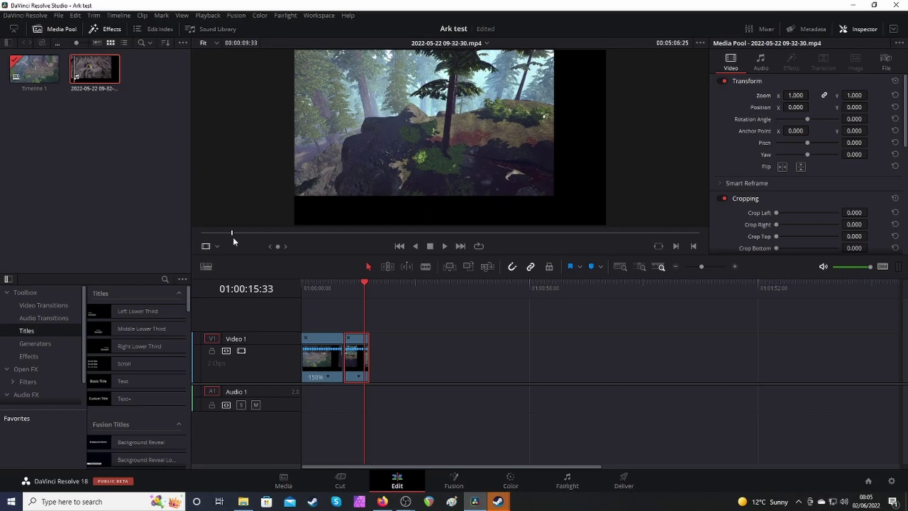
key(o)
key(alt+x)
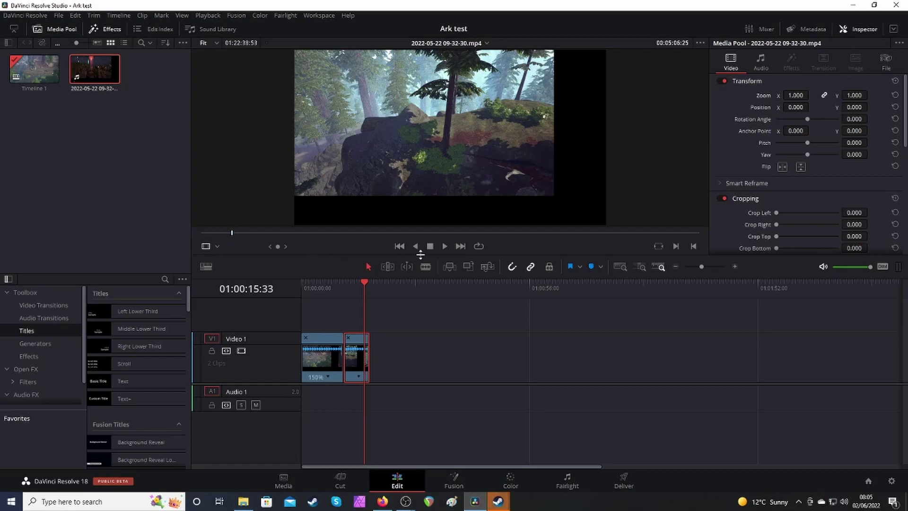
Find the scene of the long-necked creature beside the large tree and mark its in point at 00:05:36:13
click(445, 247)
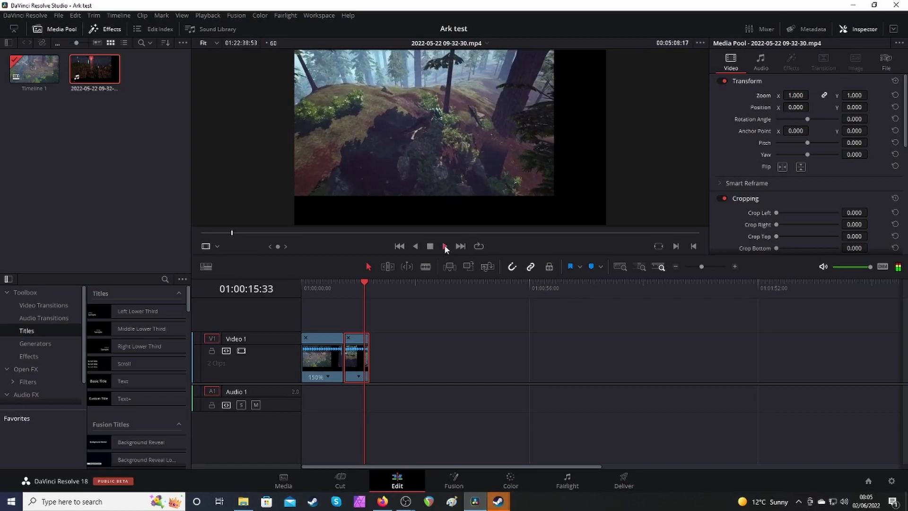
click(431, 246)
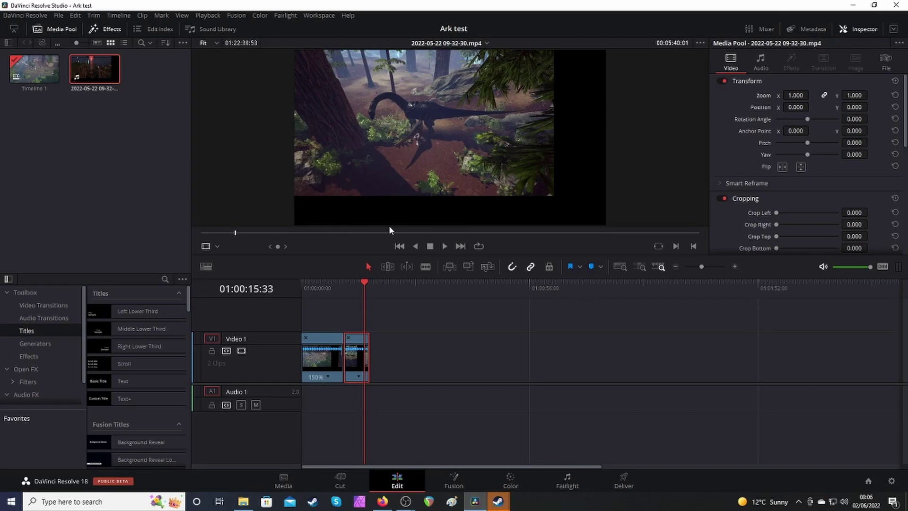
click(416, 247)
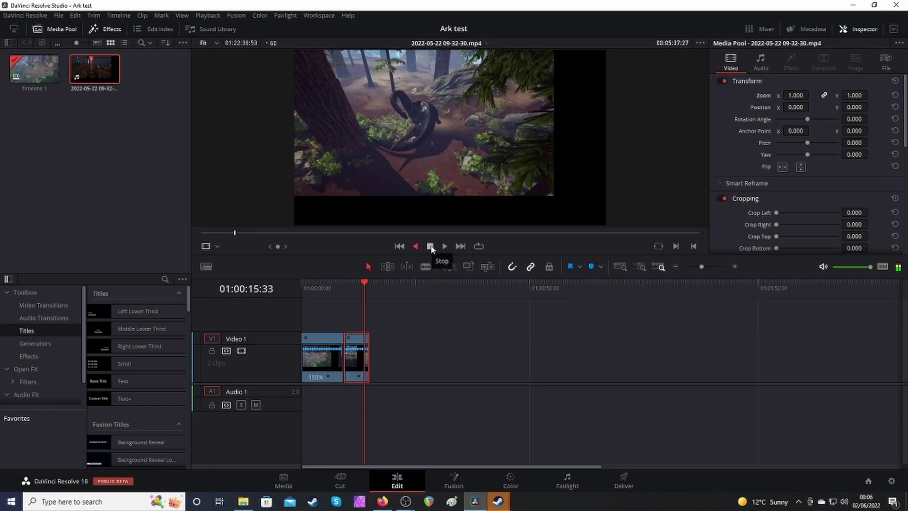
click(430, 247)
click(445, 246)
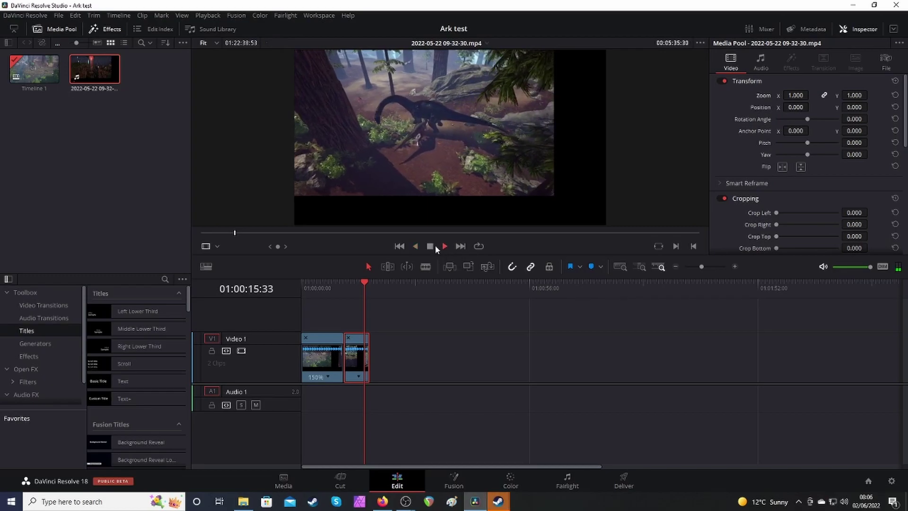
click(430, 246)
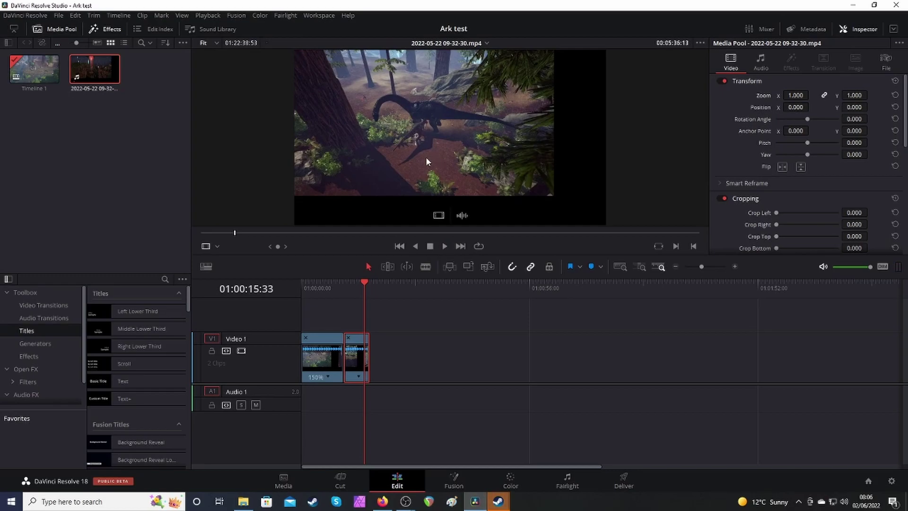
Mark the scene's out point at 00:05:55:01 and place the scene on Video 1 directly after the second clip
click(445, 247)
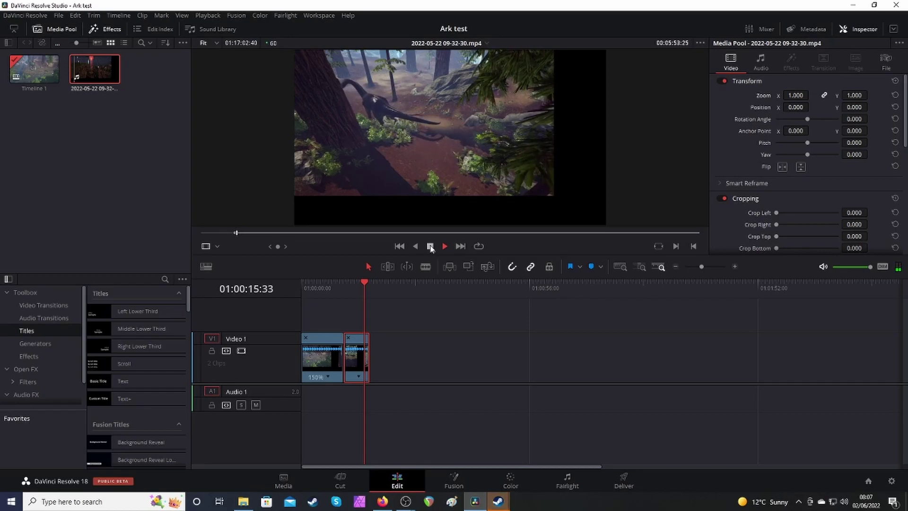
click(431, 246)
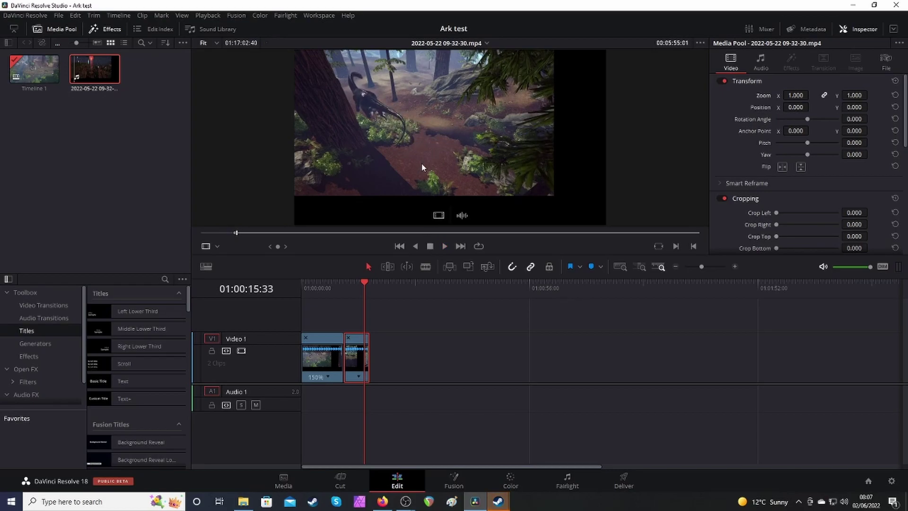
key(o)
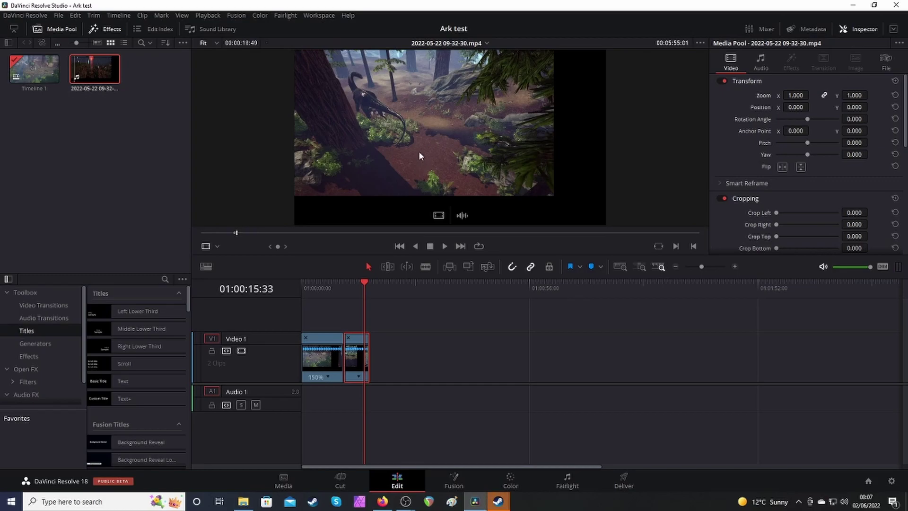
drag(415, 152, 375, 369)
Unlink the third clip's video from its audio and delete the audio from Audio 1
click(416, 370)
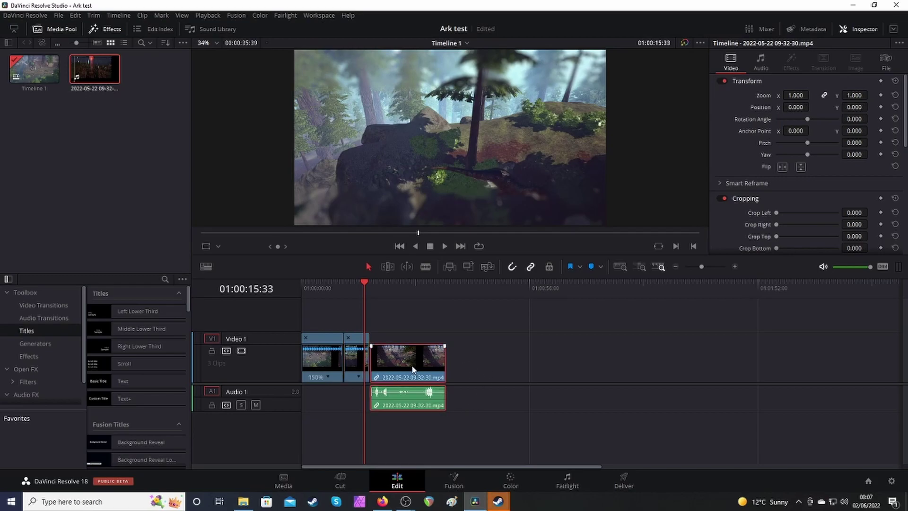
right_click(412, 369)
click(427, 361)
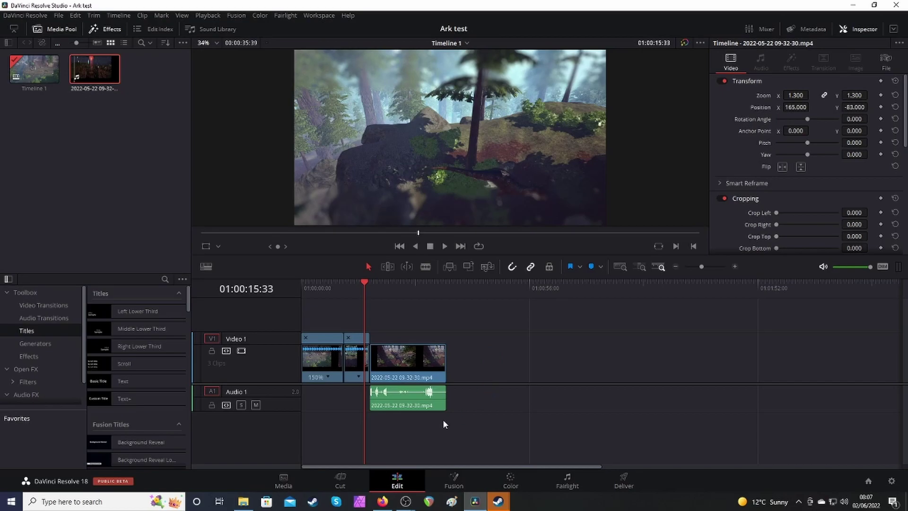
click(405, 408)
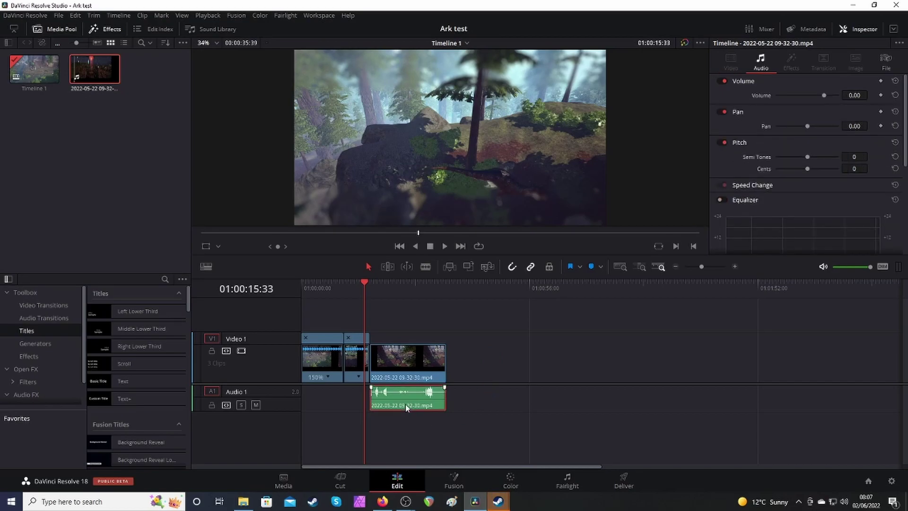
key(Delete)
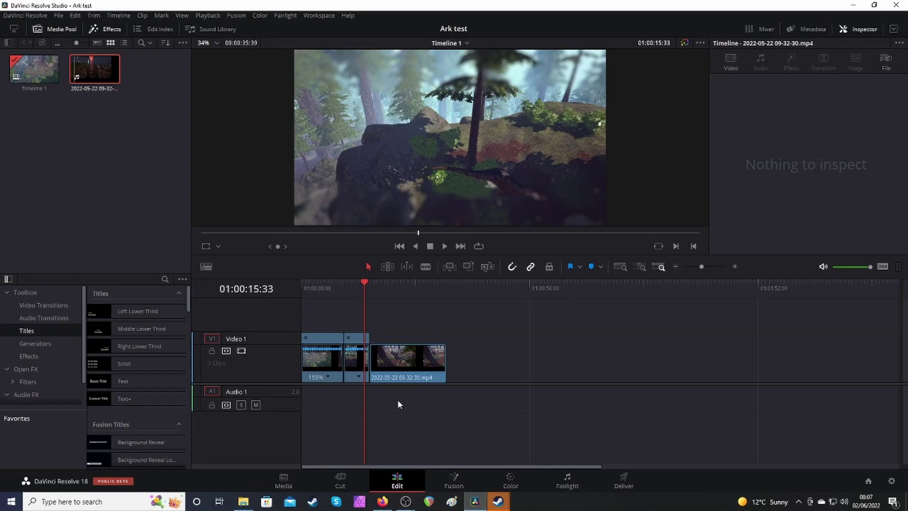
Shift the second clip earlier so it ends at 01:00:15:33 and place the third clip directly behind it
mouse_move(358, 374)
mouse_down()
mouse_move(349, 377)
mouse_move(374, 376)
mouse_move(355, 370)
mouse_up()
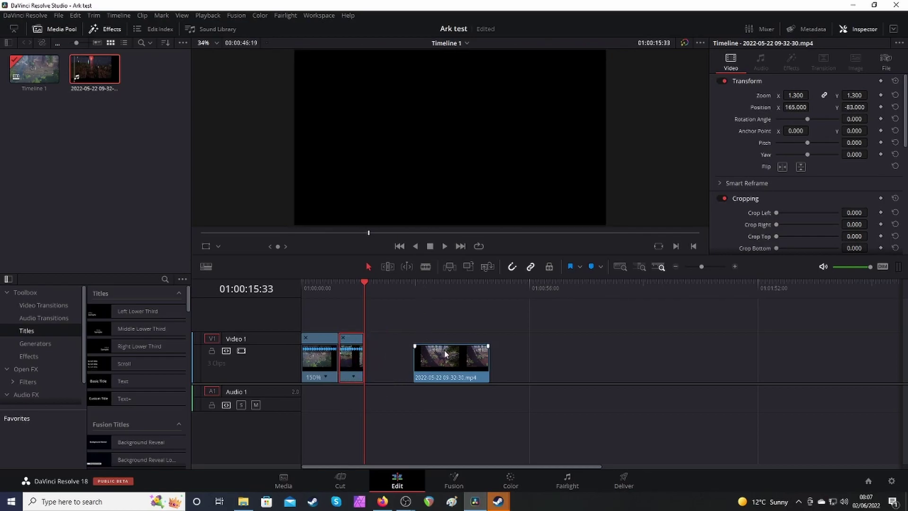
drag(454, 367, 405, 370)
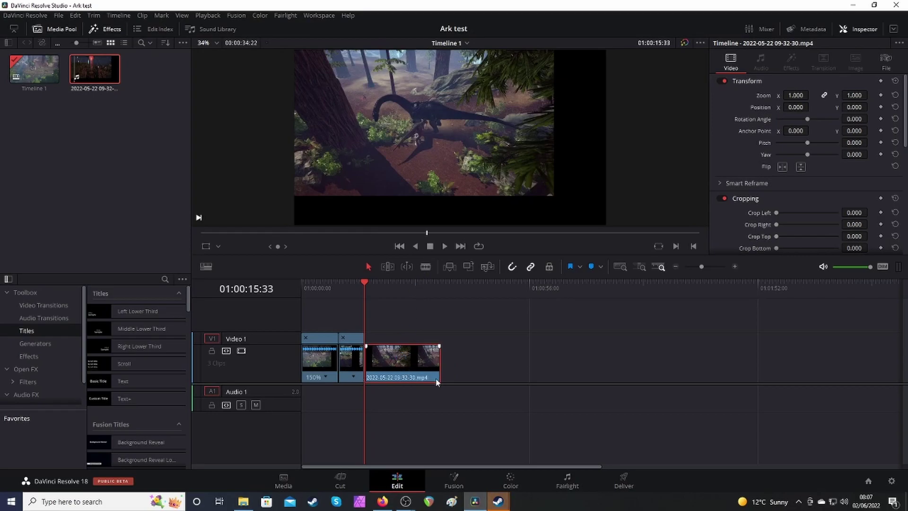
Grade the third clip: add a second serial node with a rectangular window stretched across the full frame width over the long-necked creature
click(511, 480)
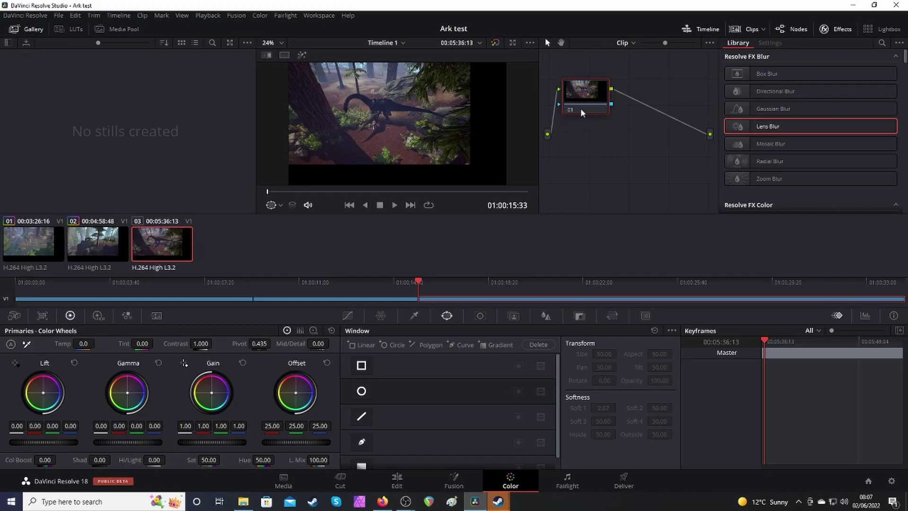
key(alt+s)
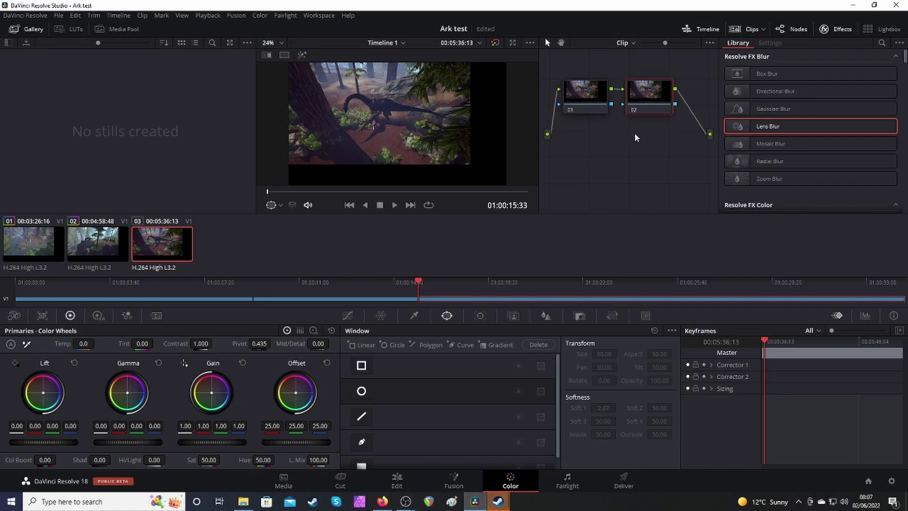
click(361, 366)
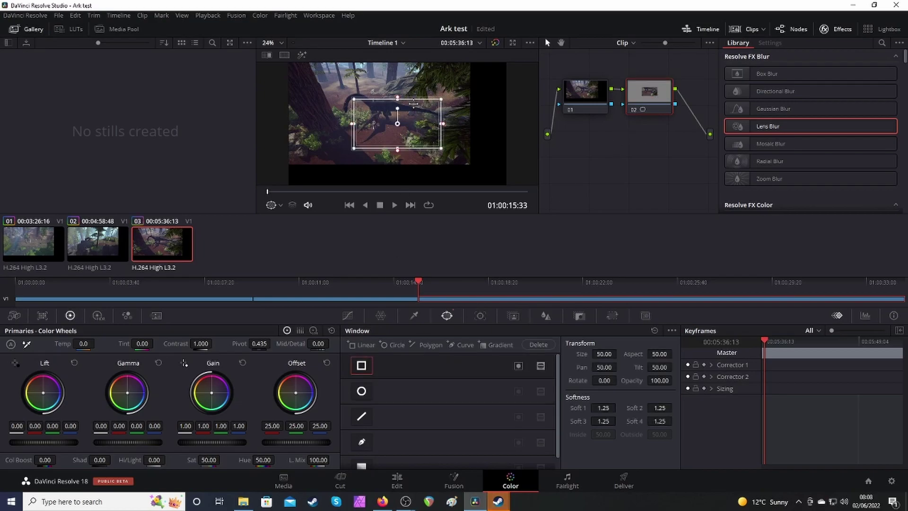
drag(411, 101, 496, 115)
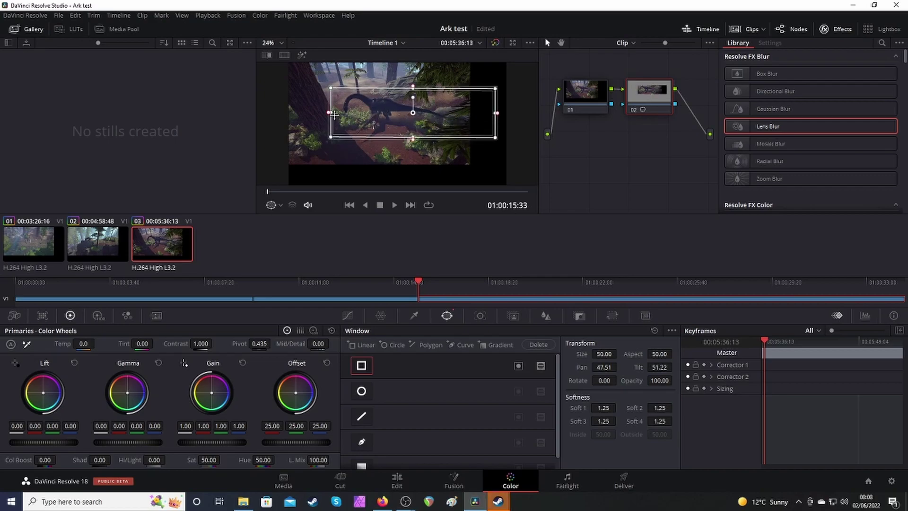
drag(329, 112, 268, 112)
Soften the window to about Soft 2 5.65 and Soft 4 5.13, apply Lens Blur to the second node and invert the window
drag(382, 86, 384, 81)
drag(383, 138, 383, 149)
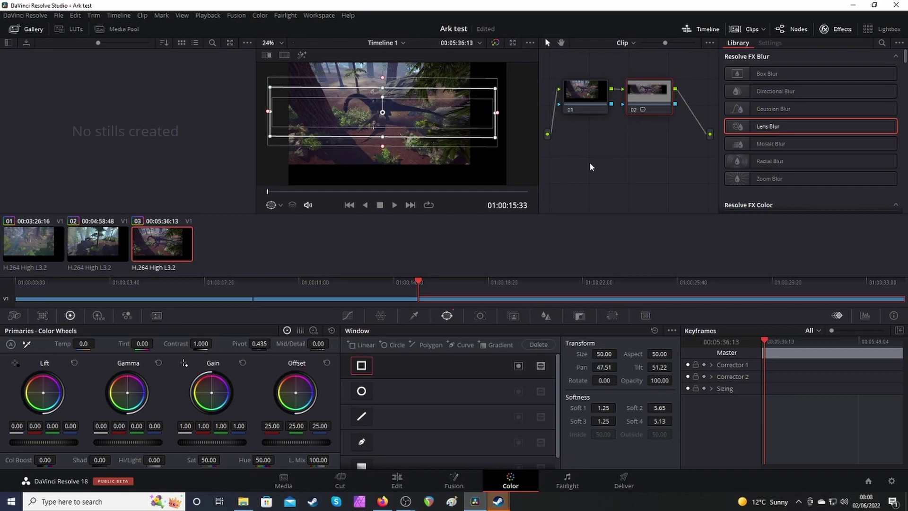
drag(740, 129, 637, 98)
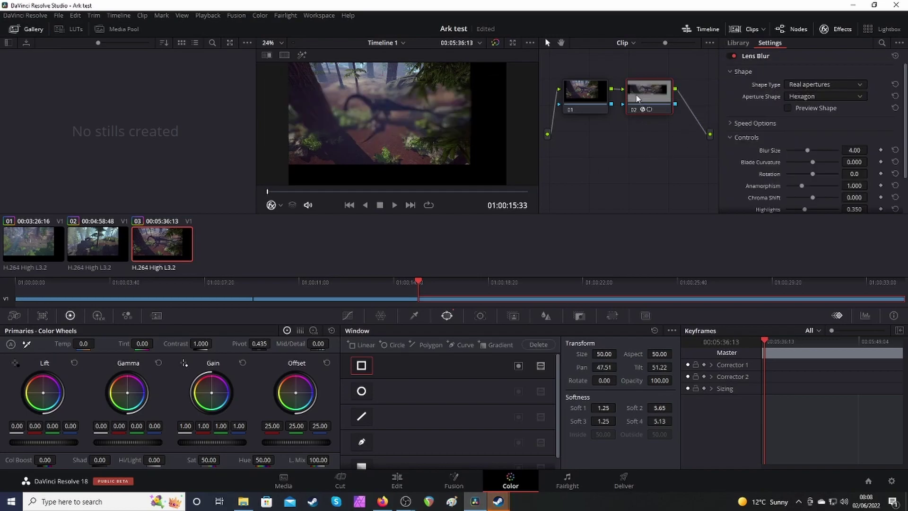
click(518, 367)
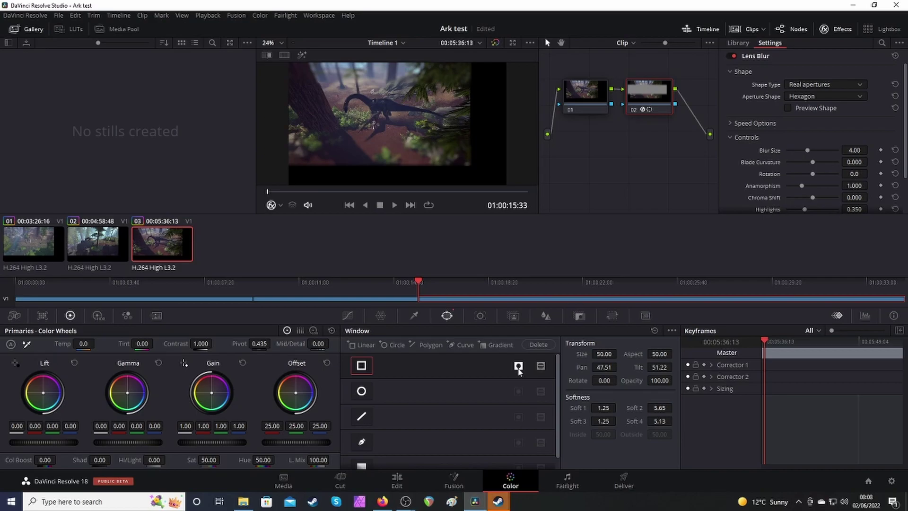
Show the third clip's retime controls in the edit timeline and set its speed to 150%
click(395, 484)
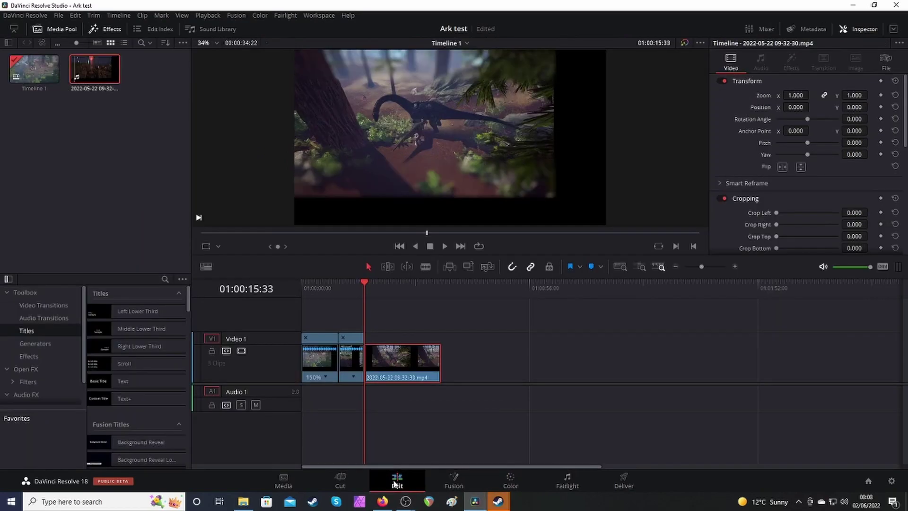
right_click(392, 361)
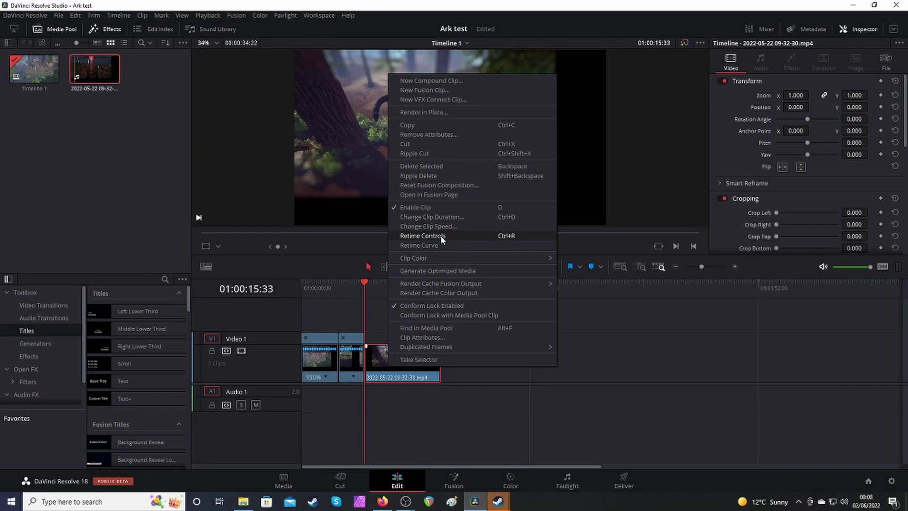
click(441, 236)
click(408, 377)
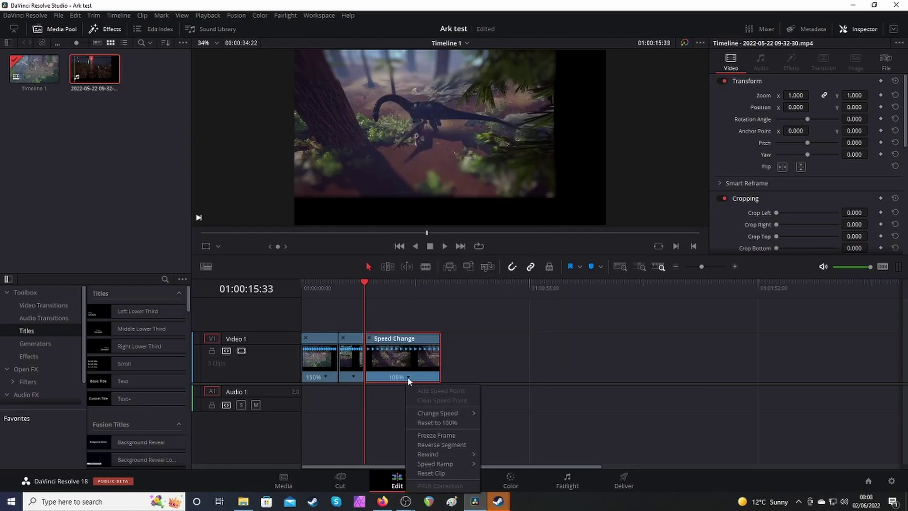
mouse_move(452, 413)
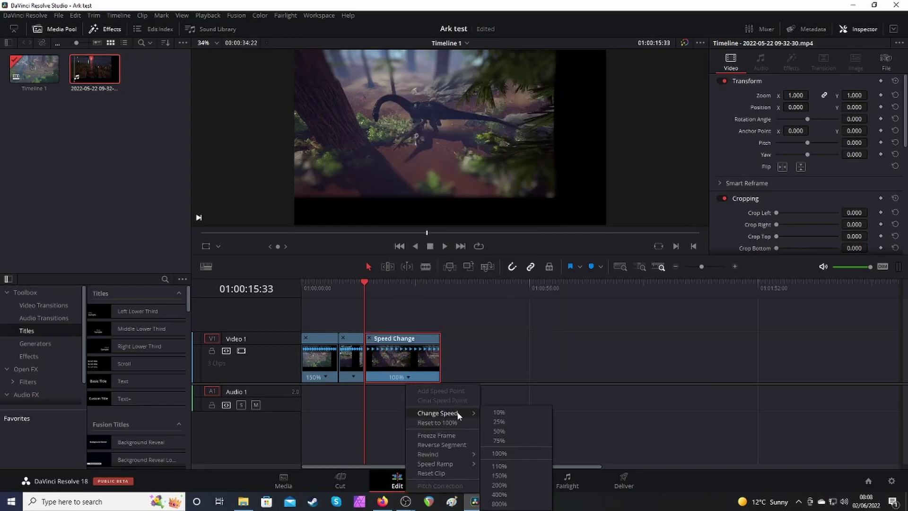
click(499, 475)
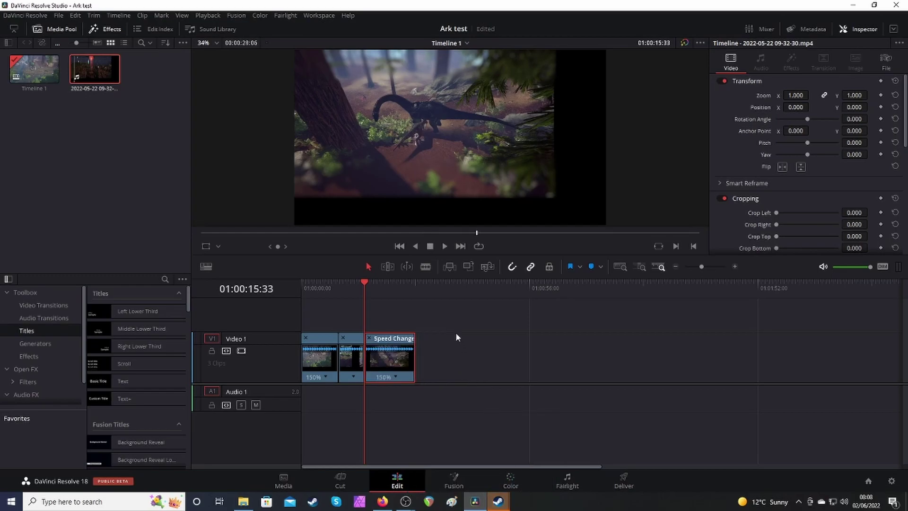
Load the gameplay recording for further scenes and place the beach scene on Video 1 directly after the fourth clip
click(415, 284)
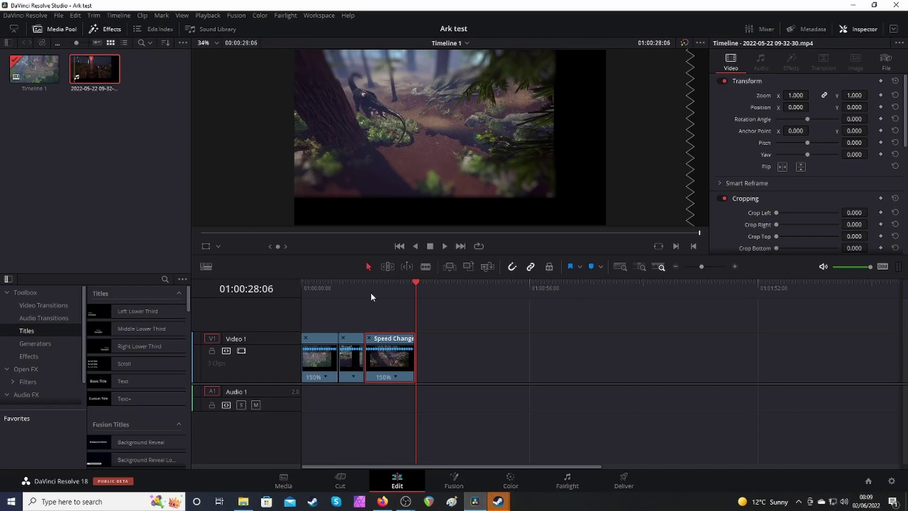
drag(95, 68, 422, 169)
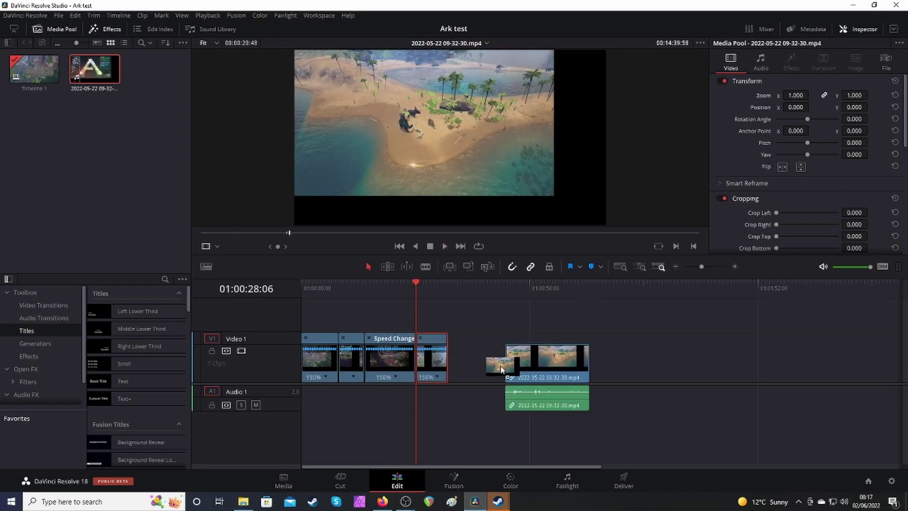
drag(540, 402, 502, 403)
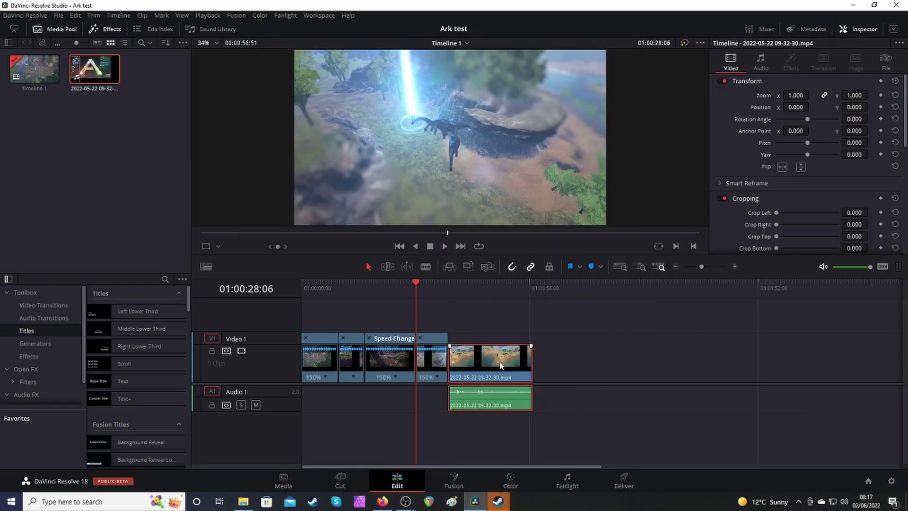
Remove the beach clip's audio and reframe the clip at zoom 1.330, position X 156 and Y -84
click(449, 283)
click(494, 361)
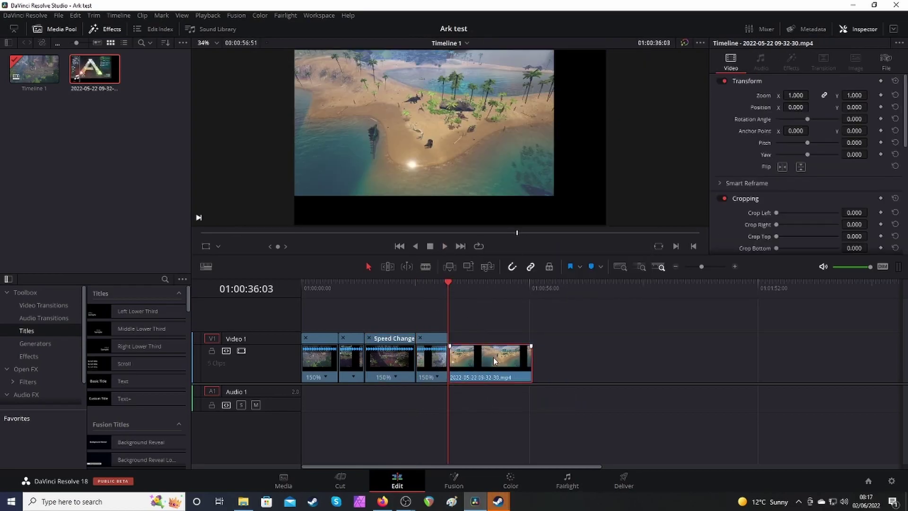
drag(795, 107, 811, 96)
Add a second serial node to the beach clip with a rectangular window stretched across the full frame width
click(511, 480)
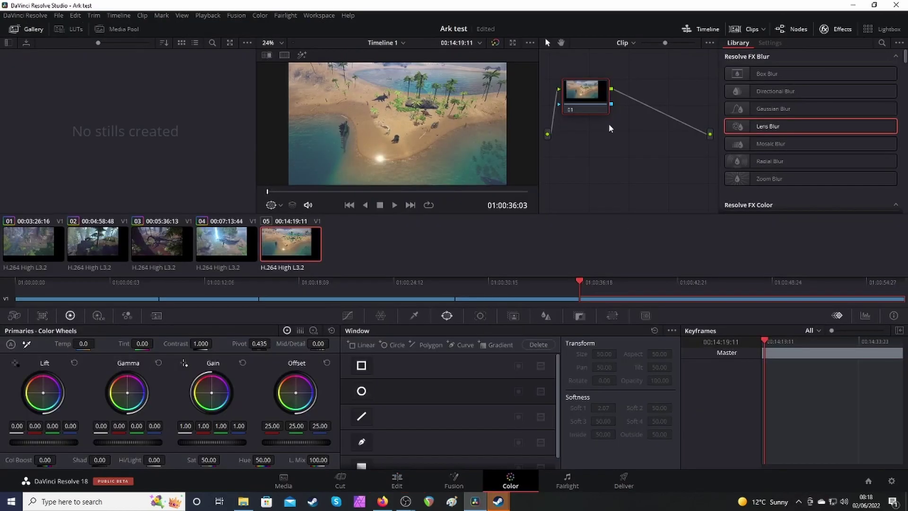
key(alt+s)
click(362, 365)
drag(421, 109, 394, 104)
drag(332, 128, 273, 129)
drag(449, 130, 527, 130)
Soften the beach window to about Soft 2 4.23 and Soft 4 4.43, and apply Lens Blur outside the window
drag(400, 95, 400, 87)
drag(399, 162, 426, 174)
drag(743, 128, 648, 92)
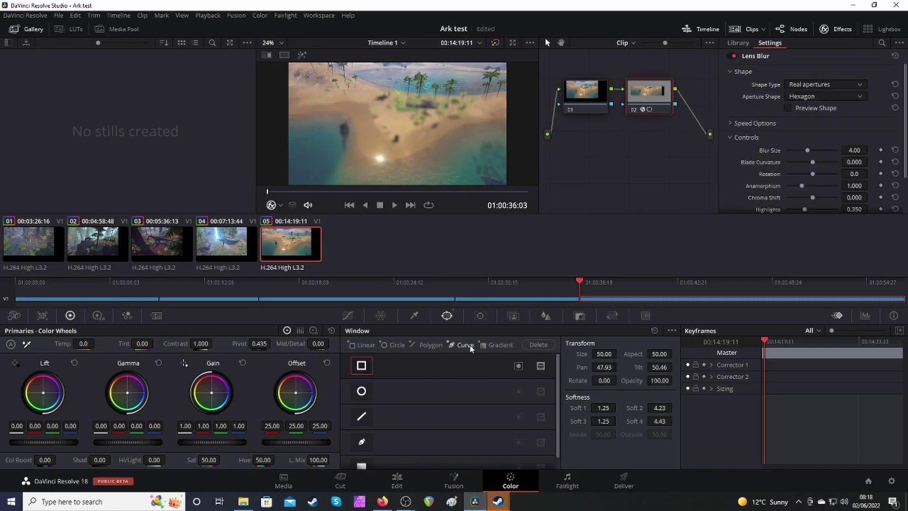
Show the beach clip's retime controls in the edit timeline and set its speed to 150%
key(shift+4)
right_click(487, 358)
click(520, 223)
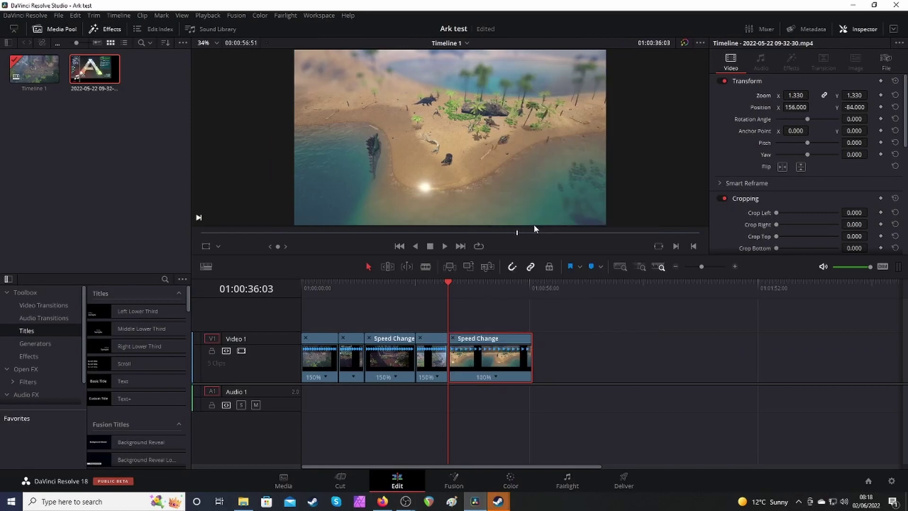
click(495, 377)
mouse_move(525, 411)
click(584, 476)
Place the scene of the large dinosaur seen from above directly after the beach clip and remove its audio
click(502, 283)
drag(95, 71, 544, 358)
click(563, 399)
click(534, 440)
Add a second serial node to the sixth clip with a rectangular window stretched horizontally across the large dinosaur
click(511, 480)
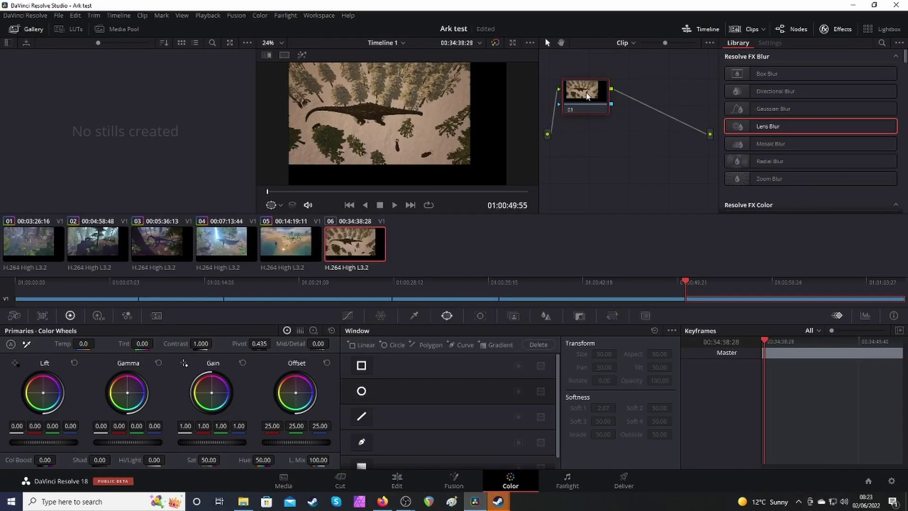
key(alt+s)
click(361, 365)
drag(389, 99, 488, 116)
drag(332, 116, 273, 116)
Soften the sixth clip's window to about Soft 2 4.74 and Soft 4 5.27, apply Lens Blur and invert the window
drag(380, 142, 380, 151)
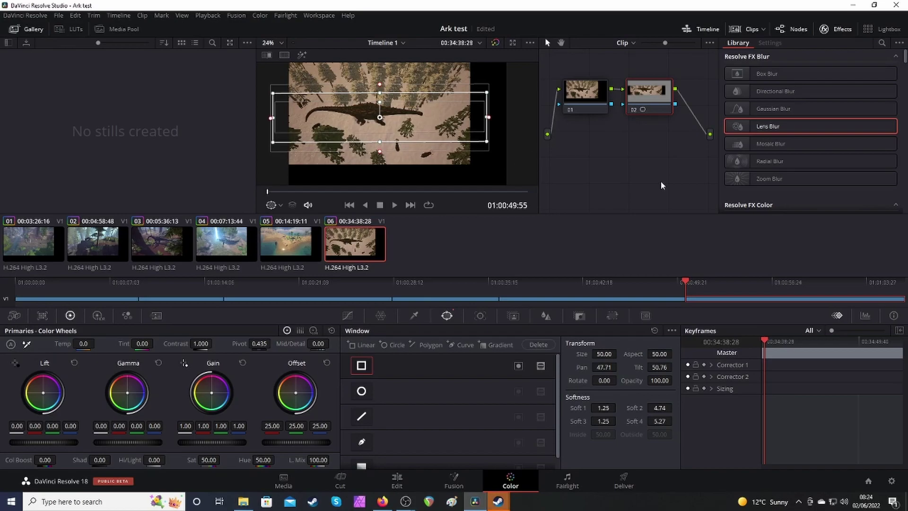
drag(768, 127, 650, 96)
click(518, 366)
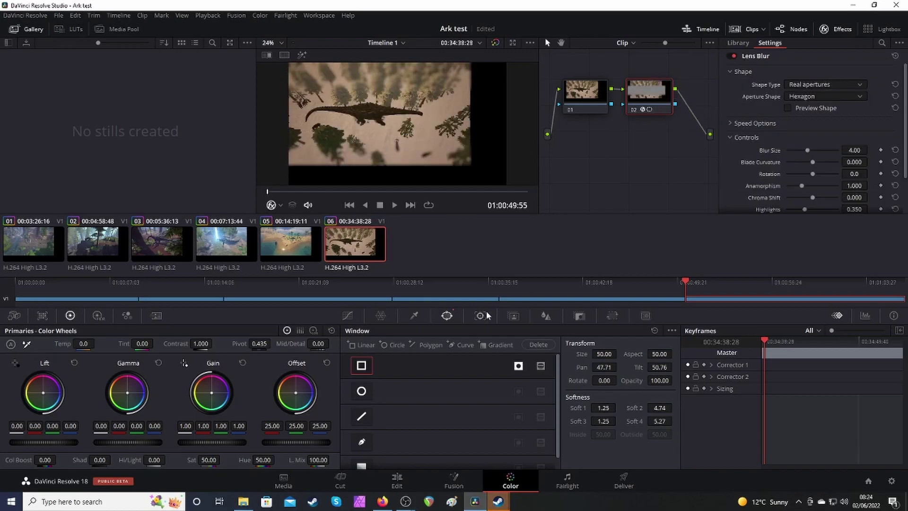
Bring back the window outline in the viewer, raise Soft 2 to about 6.83 and Soft 4 to about 6.57, and hide the outline
click(280, 205)
click(305, 245)
drag(379, 83, 380, 81)
drag(380, 151, 381, 154)
click(281, 205)
click(293, 222)
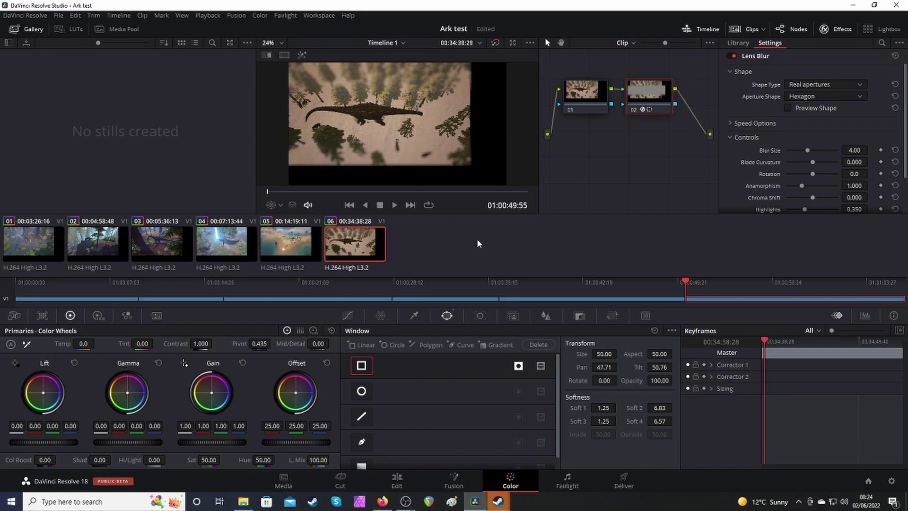
Show the sixth clip's retime controls in the edit timeline and set its speed to 150%
click(397, 480)
right_click(527, 361)
click(569, 229)
click(543, 376)
mouse_move(573, 413)
click(645, 476)
Place the scene with the yellow and purple glowing creatures on Video 1 directly after the sixth clip and remove its audio
click(540, 287)
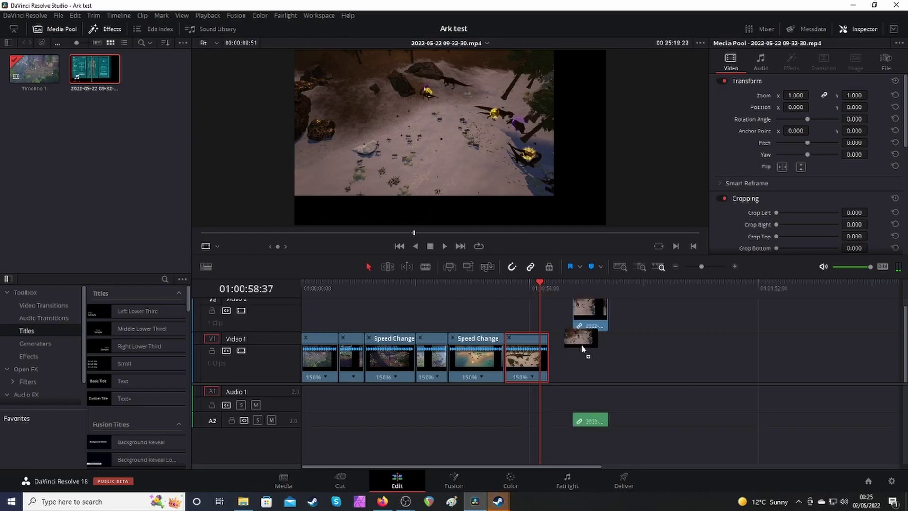
drag(583, 342, 579, 357)
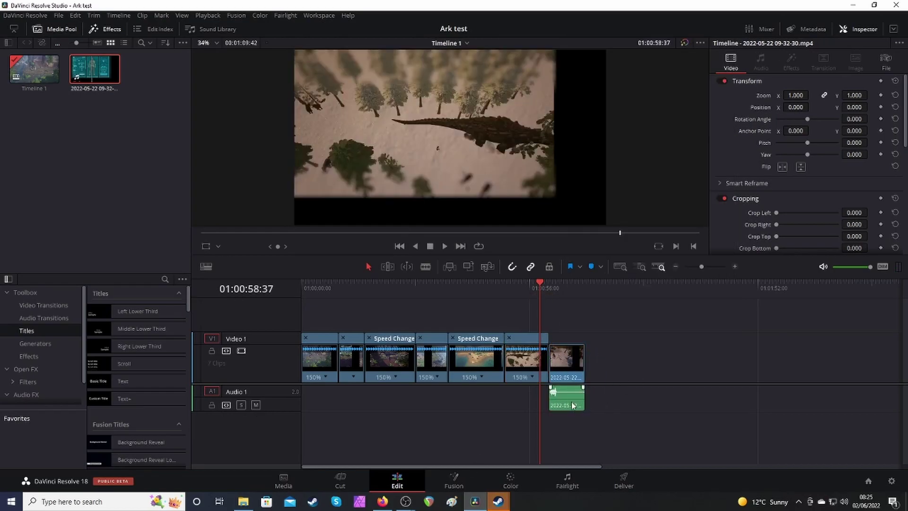
click(553, 316)
Add a second serial node to the seventh clip and place a rectangular window over the glowing creatures
click(520, 476)
key(alt+s)
click(361, 365)
drag(413, 119, 409, 118)
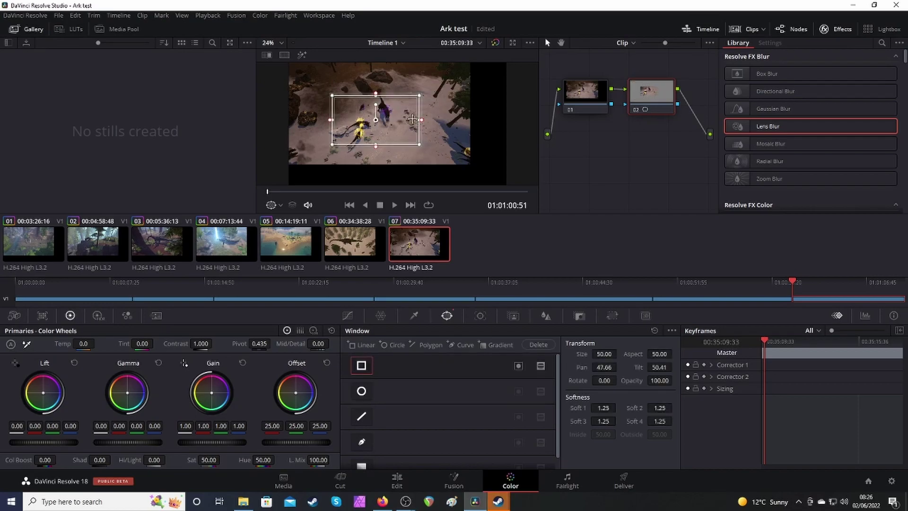
Reframe the seventh clip at zoom 1.260, position X 194 and Y -97
click(397, 478)
drag(790, 107, 818, 105)
mouse_move(854, 107)
mouse_down()
mouse_move(800, 96)
mouse_move(805, 107)
mouse_move(847, 107)
mouse_up()
drag(791, 95, 795, 95)
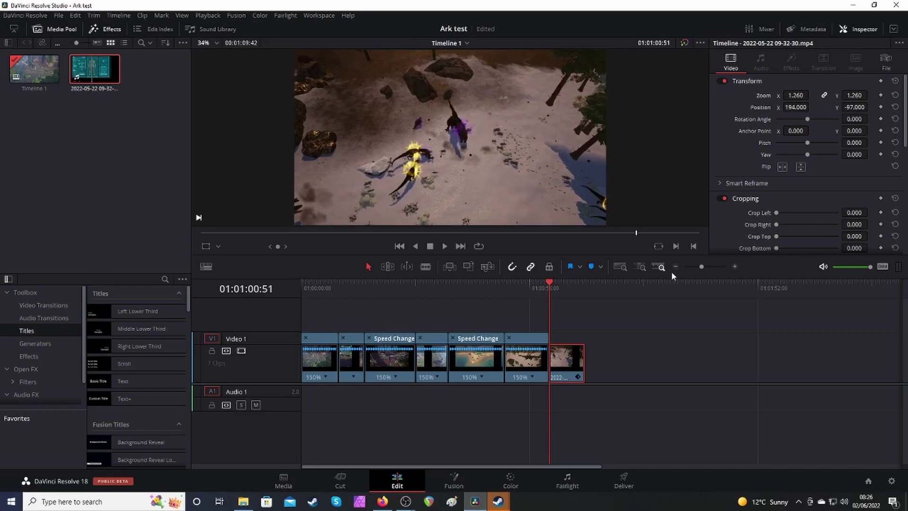
Stretch the seventh clip's window across the full frame width and soften it to about Soft 2 4.18 and Soft 4 5.22
click(510, 479)
drag(448, 130, 521, 128)
drag(338, 130, 274, 129)
drag(397, 98, 397, 89)
drag(399, 161, 404, 171)
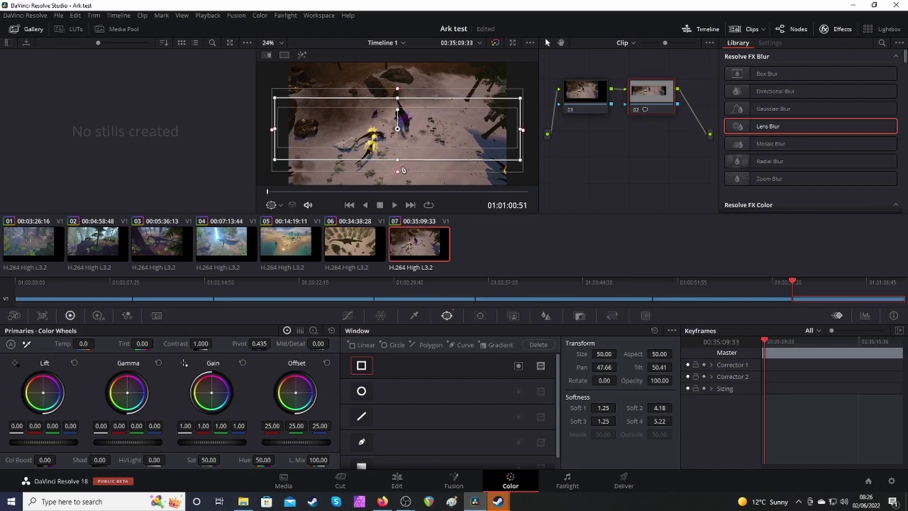
Show the seventh clip's retime controls in the edit timeline and set its speed to 150%
click(396, 480)
right_click(565, 359)
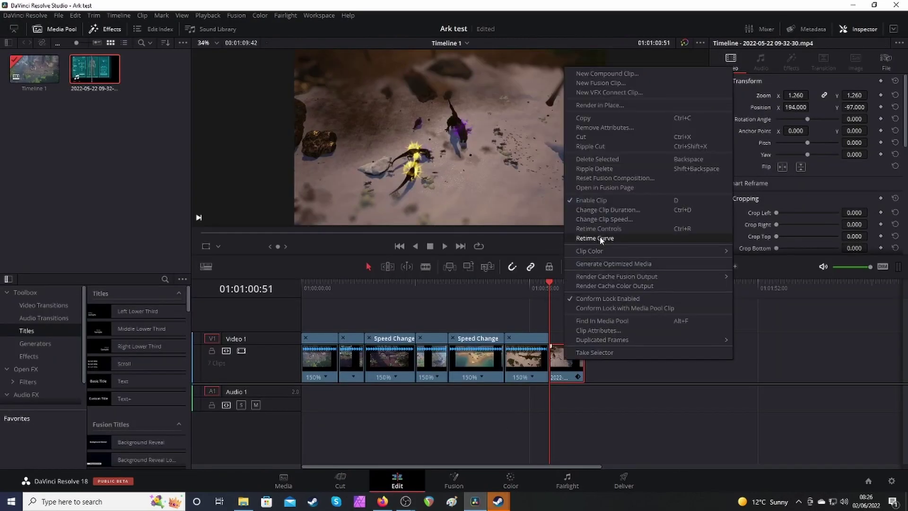
click(598, 229)
click(572, 376)
mouse_move(603, 411)
click(675, 478)
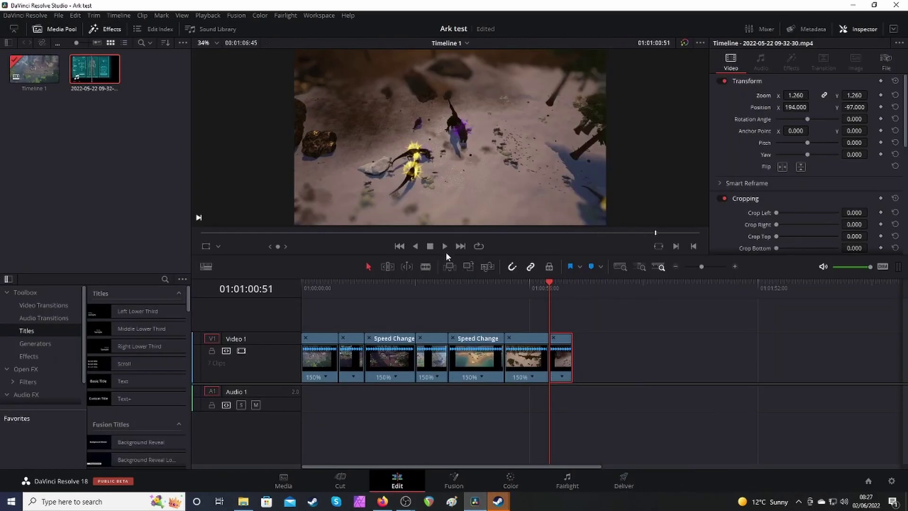
Place the snowy light-beam scene directly after the seventh clip, unlink and delete its audio, and move the playhead to its start at 01:01:06:45
drag(94, 71, 595, 371)
right_click(595, 368)
click(598, 358)
click(600, 407)
key(Delete)
click(574, 285)
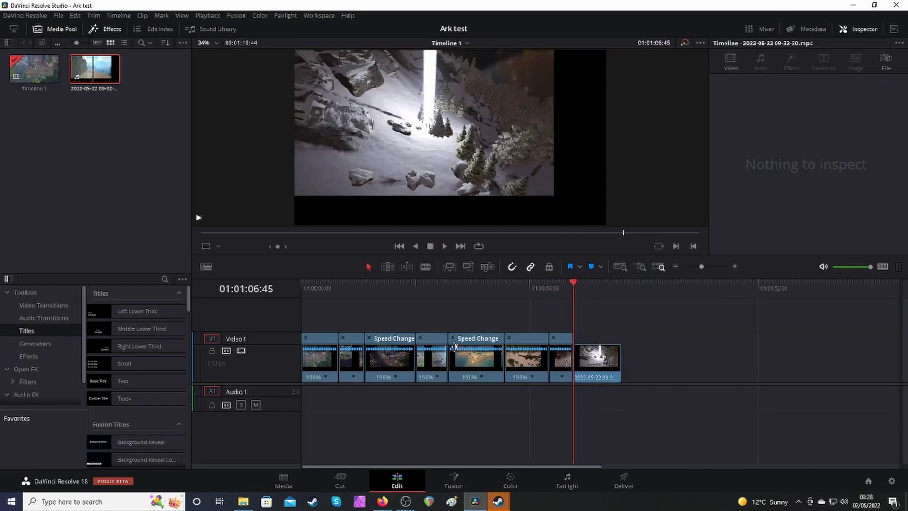
Reframe the snowy light-beam clip at zoom 1.280, position X 189 and Y -104
click(510, 480)
click(397, 480)
click(598, 359)
mouse_move(794, 107)
mouse_down()
mouse_move(866, 107)
mouse_move(818, 107)
mouse_move(805, 96)
mouse_move(812, 107)
mouse_move(852, 107)
mouse_move(795, 95)
mouse_up()
Add a second serial node to the snowy clip with a rectangular window stretched across the full frame width
key(shift+6)
key(alt+s)
click(361, 365)
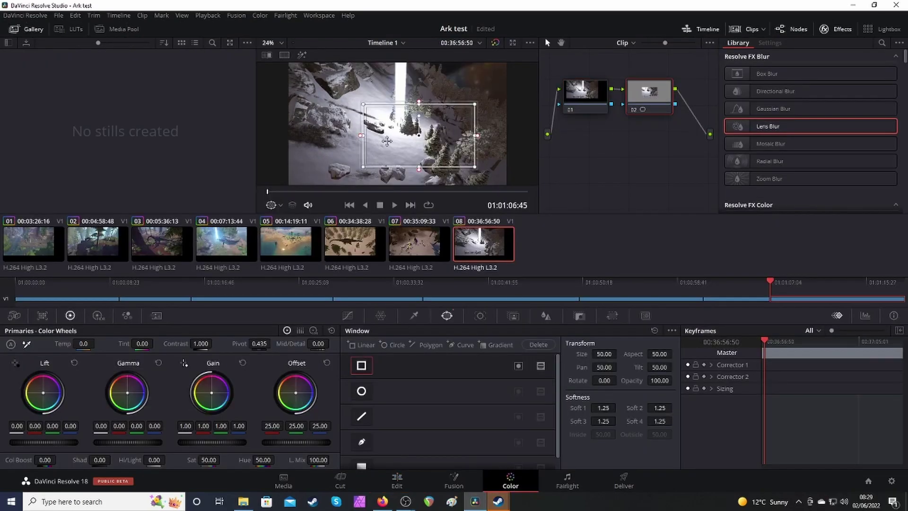
drag(364, 136, 277, 125)
drag(474, 136, 522, 126)
Soften the snowy clip's window to about Soft 2 6.75 and Soft 4 4.71, and apply Lens Blur outside the window
drag(399, 91, 400, 78)
drag(399, 159, 400, 167)
drag(767, 127, 649, 92)
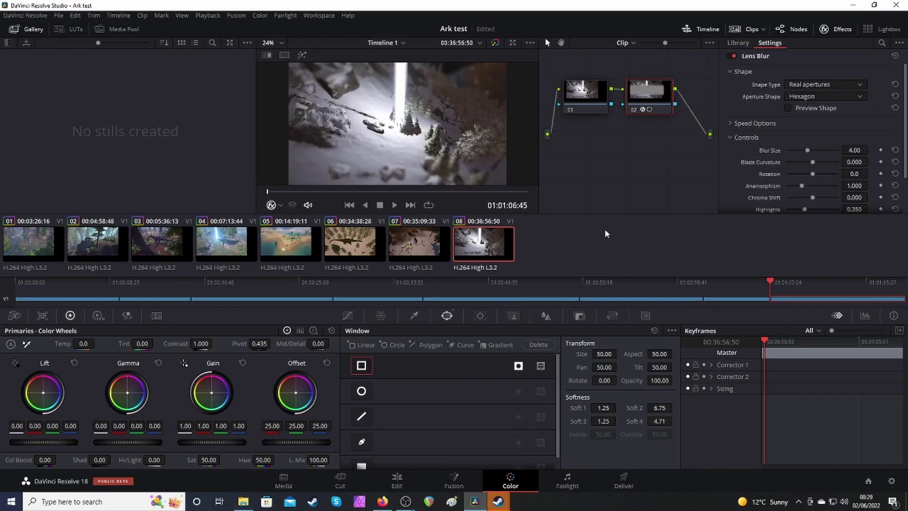
Set the snowy light-beam clip's speed to 150% in the edit timeline
click(397, 480)
right_click(600, 378)
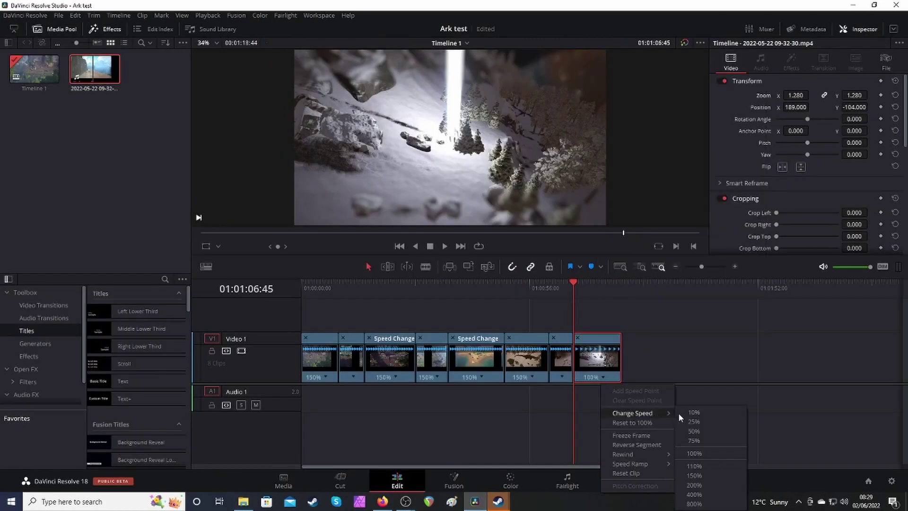
click(710, 478)
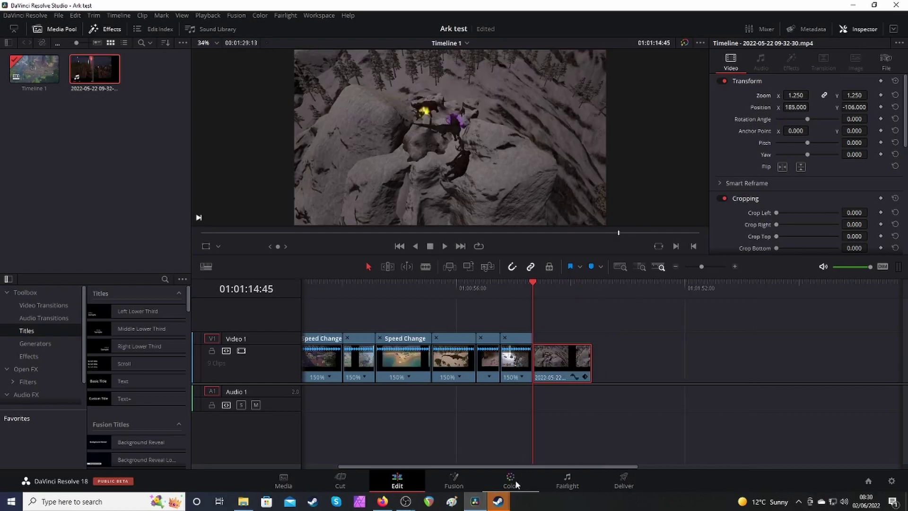
Add a rectangular window on the rocky two-creature clip's second serial node and stretch it across the full frame width
click(511, 480)
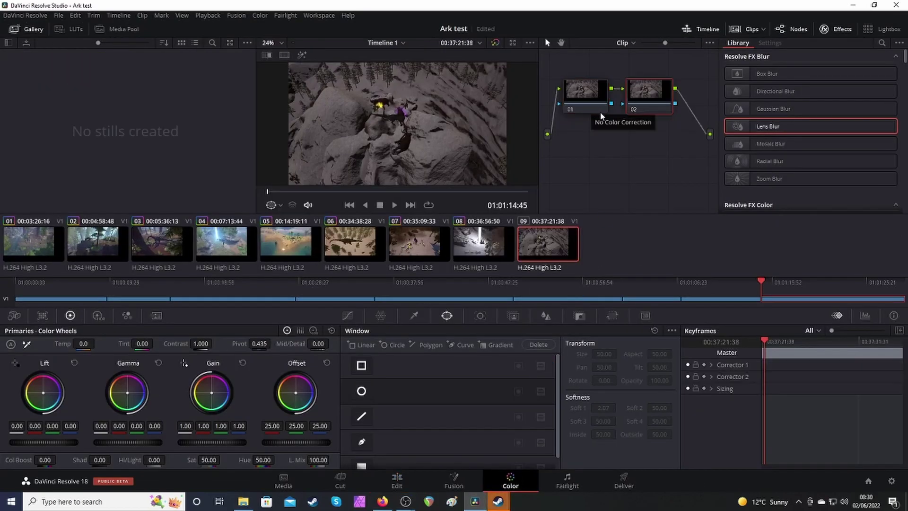
drag(433, 109, 416, 108)
drag(456, 134, 517, 134)
drag(346, 134, 276, 134)
Soften the rocky clip's window to about Soft 2 5.47 and Soft 4 4.85, and apply Lens Blur outside the window
drag(397, 102, 398, 93)
drag(397, 168, 398, 177)
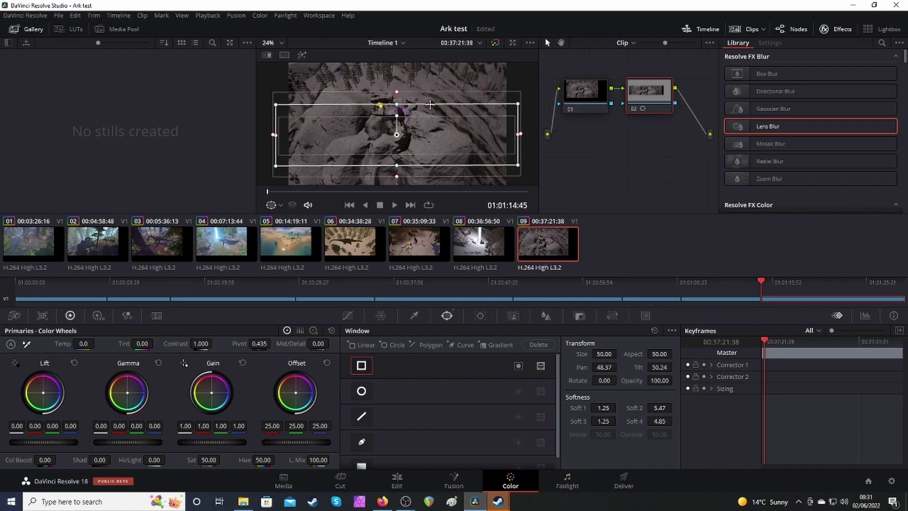
drag(430, 105, 428, 97)
drag(742, 126, 647, 98)
click(519, 366)
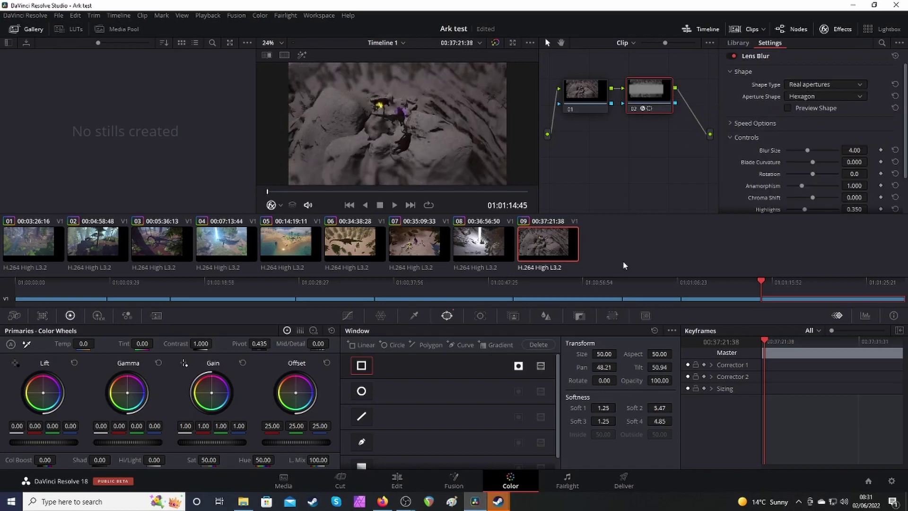
Set the rocky clip's speed to 150% in the edit timeline
click(398, 474)
right_click(566, 360)
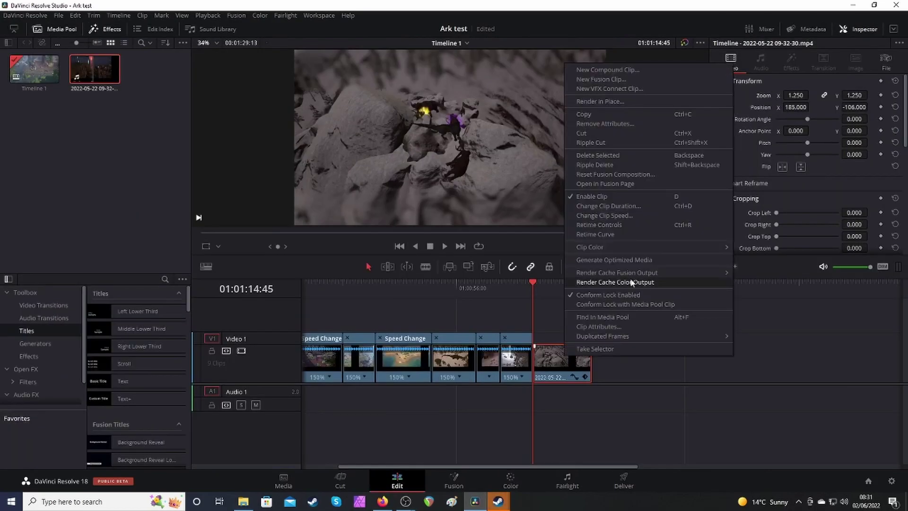
click(619, 301)
click(568, 377)
click(674, 487)
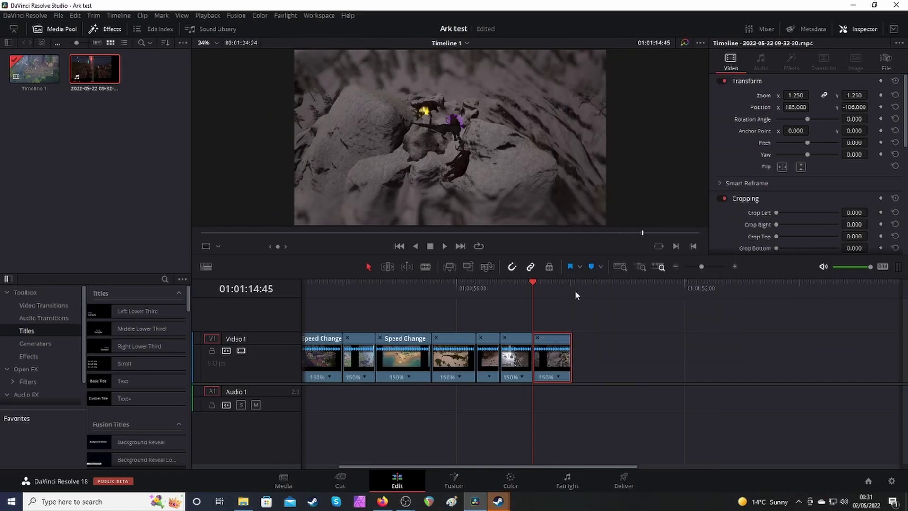
Place the snowy blue-circle scene at the end of the timeline and delete its unlinked audio
key(Down)
drag(95, 71, 581, 365)
right_click(595, 360)
click(612, 351)
click(599, 396)
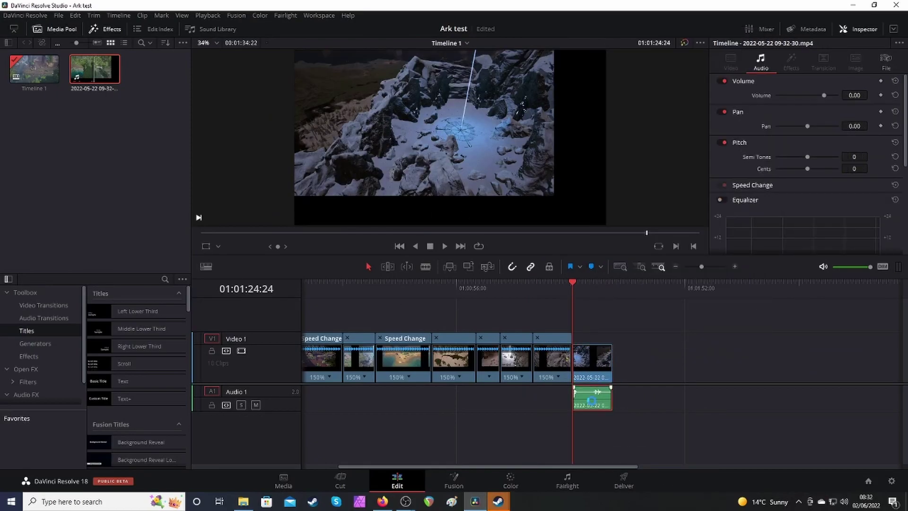
key(Delete)
Reframe the snowy blue-circle clip at zoom 1.290, position X 176 and Y -97
click(596, 360)
drag(791, 108, 812, 95)
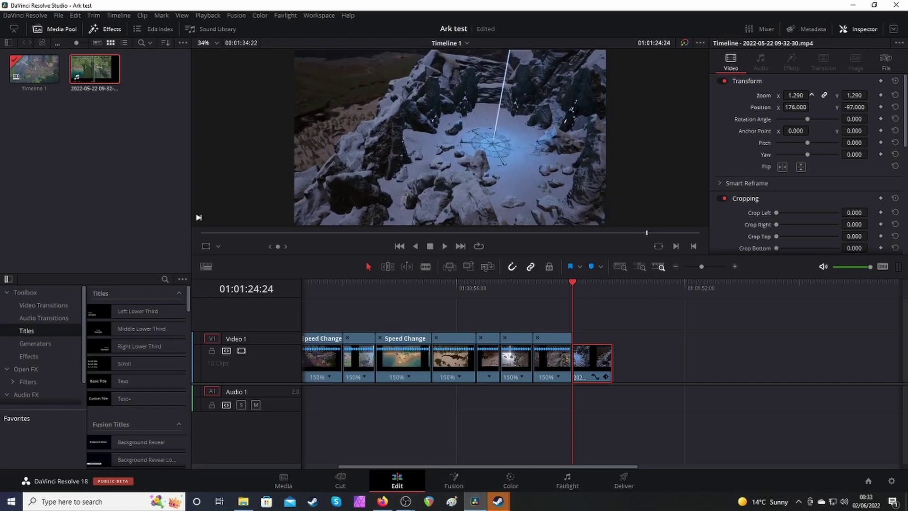
Add a second serial node to the blue-circle clip with a rectangular window whose four corners are reshaped around the slanted snowy basin
key(shift+6)
key(alt+s)
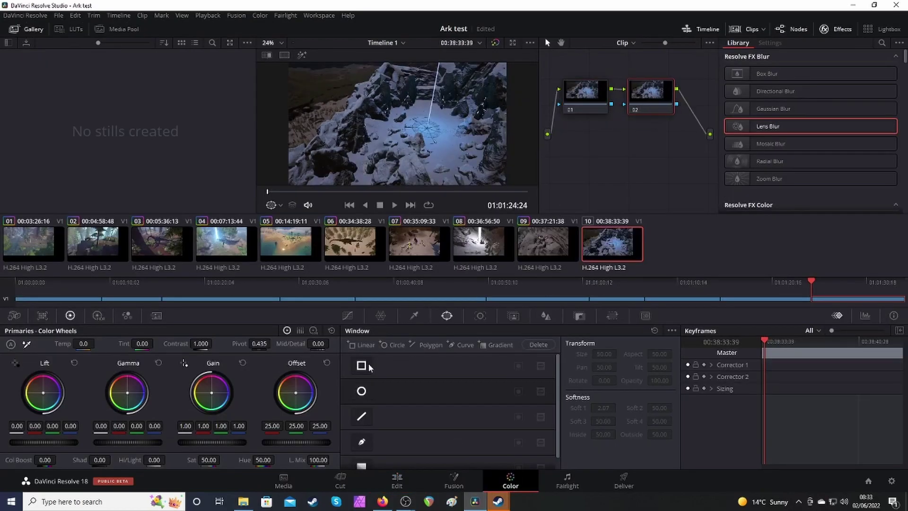
click(361, 365)
drag(361, 103, 373, 66)
drag(362, 166, 287, 161)
drag(474, 104, 518, 121)
drag(474, 166, 516, 174)
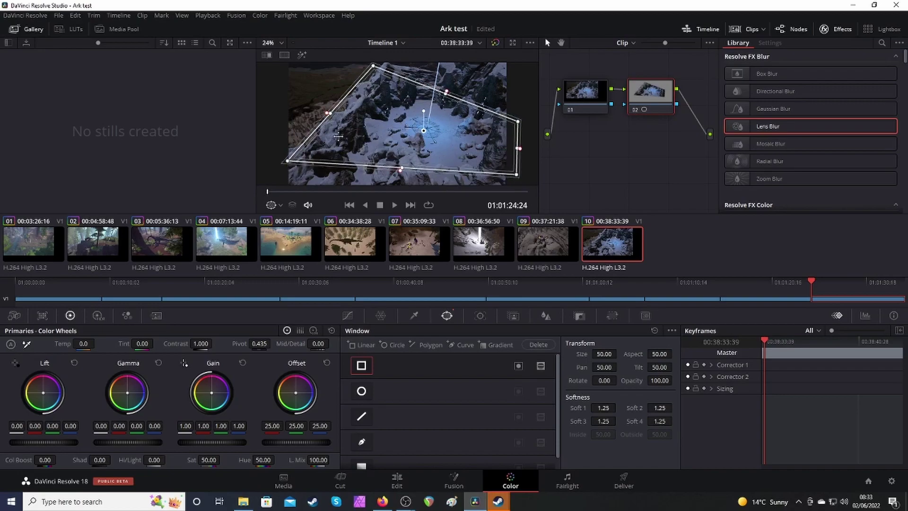
Soften the blue-circle clip's window to about Soft 1 6.47, Soft 2 4.35 and Soft 4 5.22, and apply Lens Blur to its second node
drag(407, 176, 397, 181)
drag(447, 91, 450, 82)
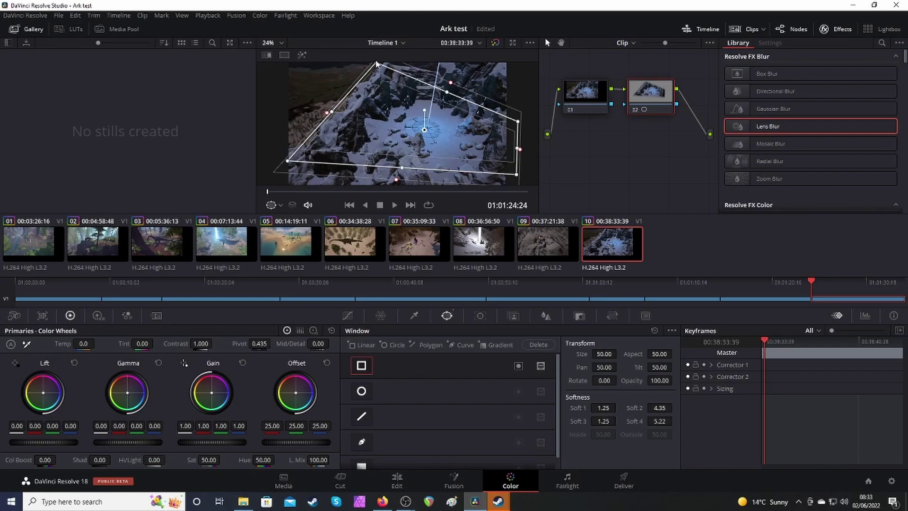
drag(328, 114, 312, 113)
drag(766, 127, 650, 92)
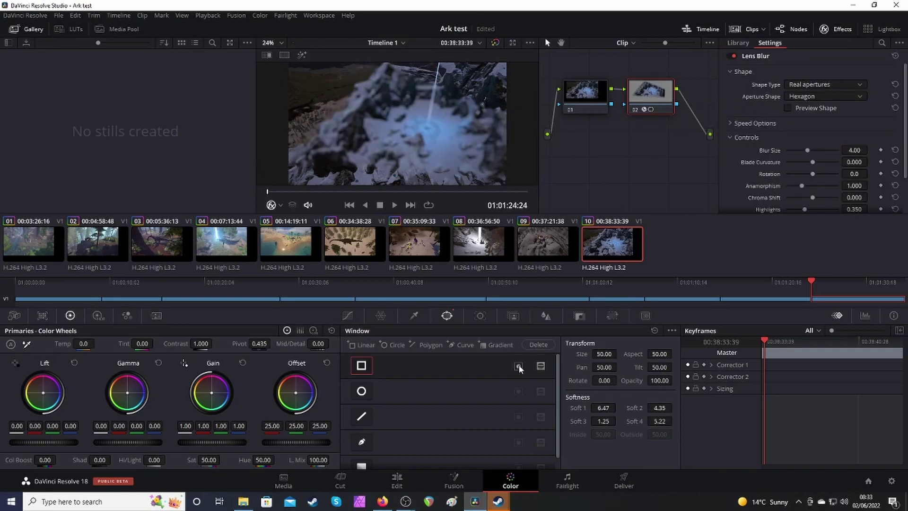
click(280, 205)
click(305, 244)
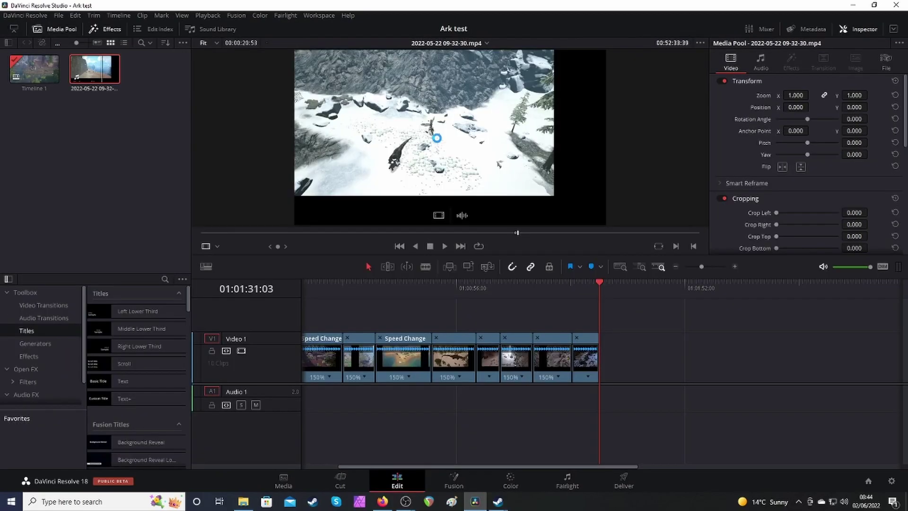
Place the bright snowfield dinosaur scene at the end of the timeline, unlink its audio and delete the audio part
drag(95, 69, 569, 457)
click(539, 364)
key(ctrl+alt+l)
click(544, 438)
click(540, 400)
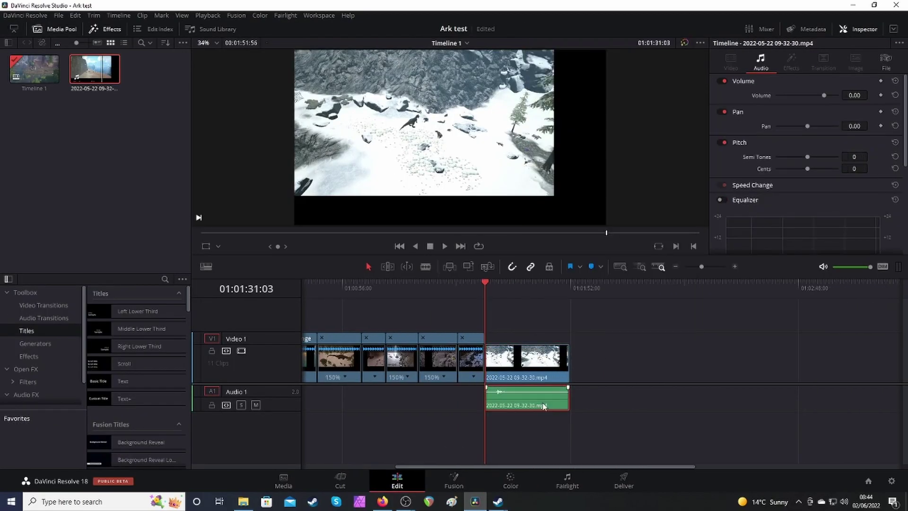
key(Delete)
Reframe the snowfield clip at zoom 1.290, position X 173 and Y -102
click(530, 362)
mouse_move(791, 107)
mouse_down()
mouse_move(874, 107)
mouse_move(811, 108)
mouse_move(808, 94)
mouse_move(801, 106)
mouse_up()
drag(854, 107, 848, 107)
drag(799, 95, 815, 95)
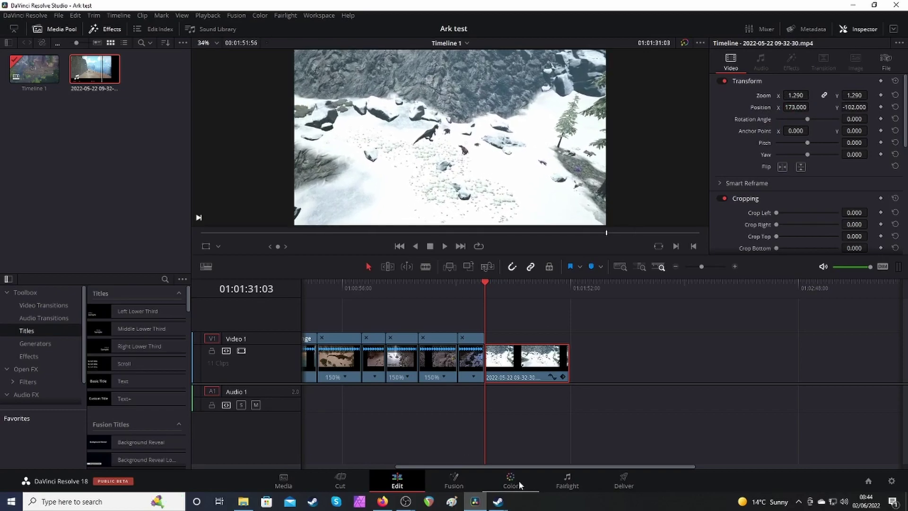
Shape the snowfield clip's second-node window into a wide soft-edged band rotated about 14.45, and apply Lens Blur outside it
click(497, 479)
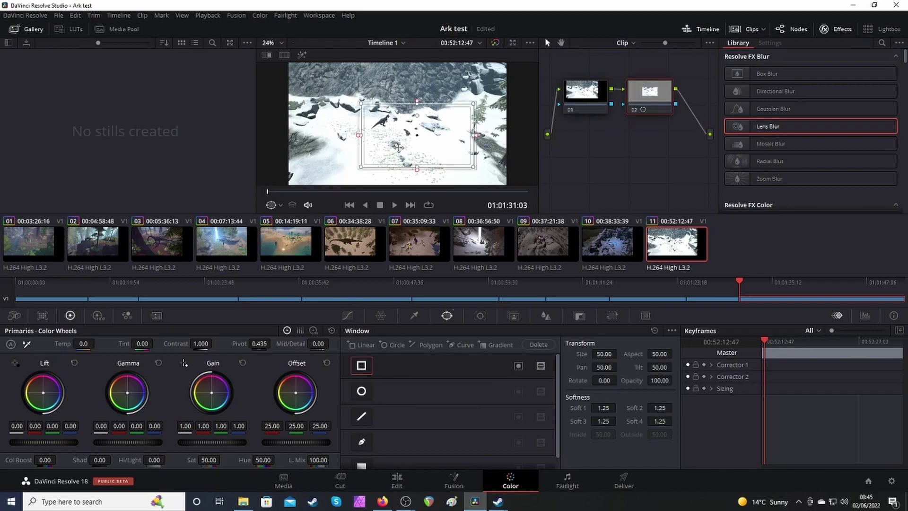
drag(417, 115, 422, 116)
drag(359, 123, 396, 162)
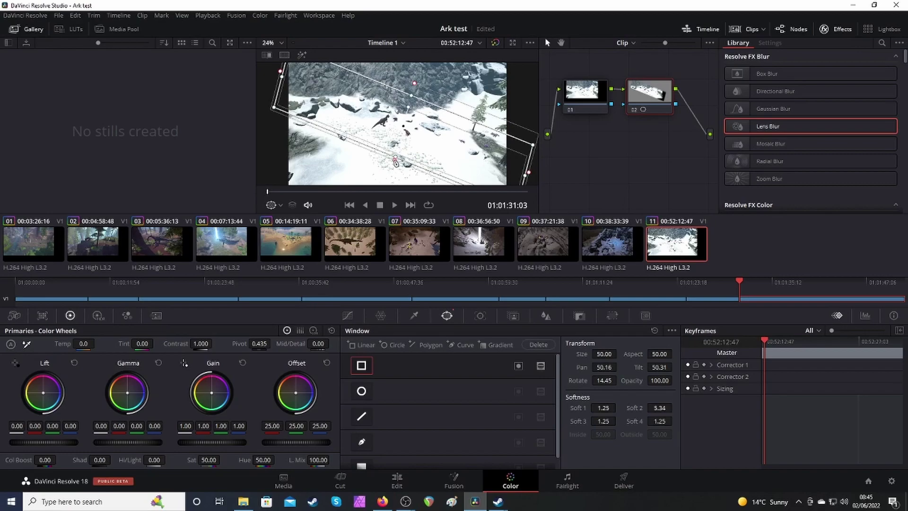
double_click(767, 126)
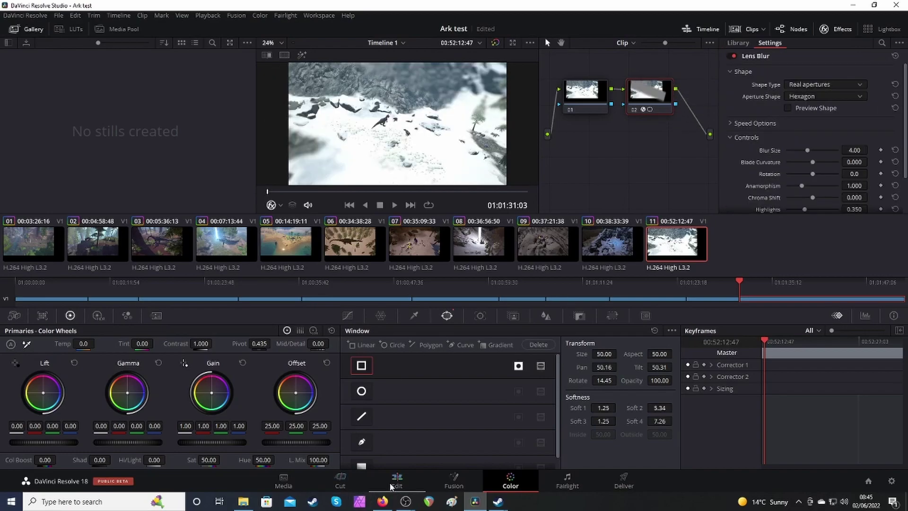
Set the snowfield clip's speed to 150% in the edit timeline
click(396, 481)
right_click(517, 371)
click(562, 236)
click(519, 377)
click(624, 421)
Place the jungle pillars scene at the end of the timeline and reframe it at zoom 1.290, position X 188 and Y -95
drag(95, 69, 567, 362)
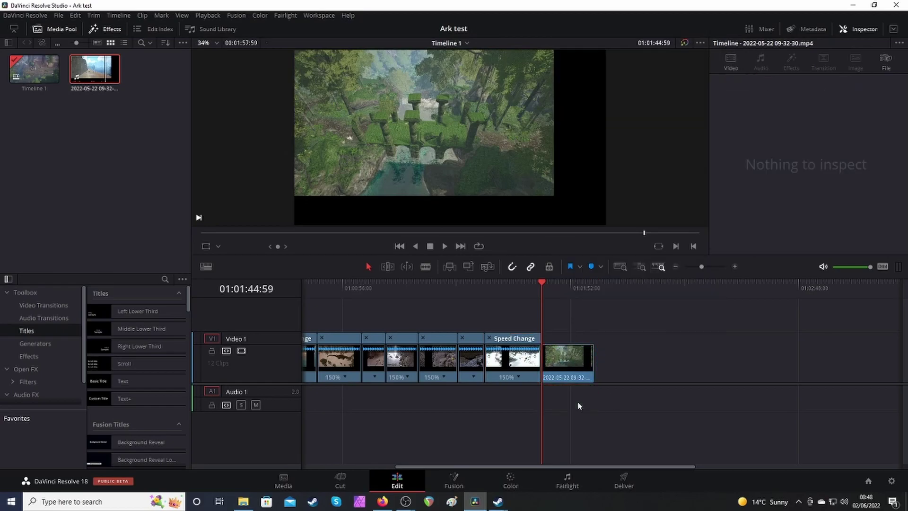
click(566, 361)
drag(795, 107, 815, 107)
drag(854, 107, 796, 95)
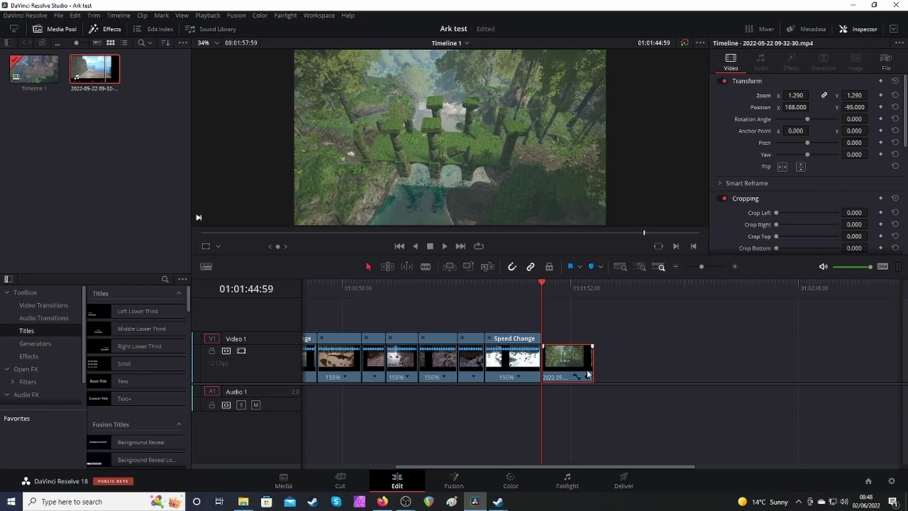
Add a second serial node to the jungle clip with a rectangular window stretched across the full frame width
click(511, 481)
key(alt+s)
click(361, 365)
drag(428, 106, 403, 95)
drag(451, 124, 519, 126)
drag(339, 124, 280, 125)
Soften the jungle clip's window to about Soft 2 5.39 and Soft 4 5.59, and apply Lens Blur to the second node
drag(399, 91, 399, 82)
drag(400, 163, 400, 174)
drag(768, 126, 650, 95)
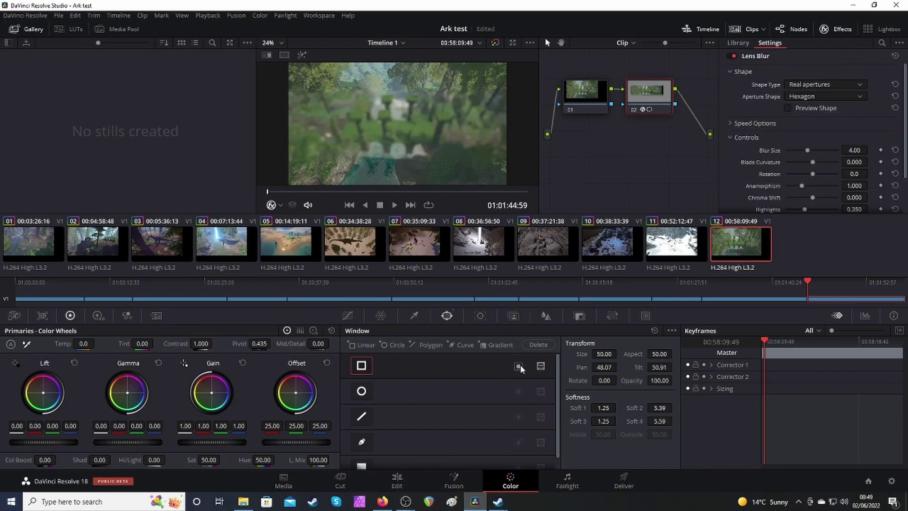
Show the jungle clip's window outline, raise the window slightly to about Pan 47.99 and Tilt 51.22, and change the viewer overlay again
click(280, 205)
click(296, 242)
drag(409, 95, 408, 91)
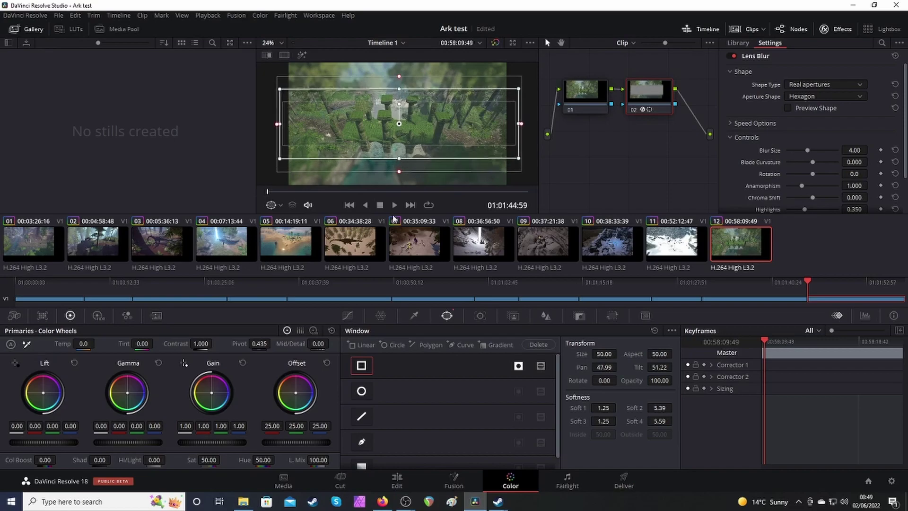
click(281, 206)
click(296, 220)
Set the jungle pillars clip's speed to 150% in the edit timeline
key(shift+4)
right_click(551, 360)
click(591, 230)
click(573, 377)
click(671, 479)
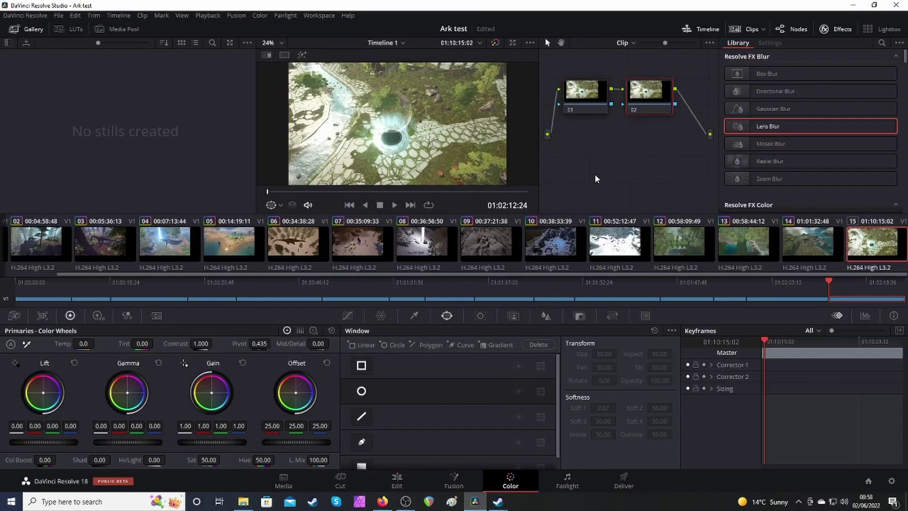
Add a rectangular window on the glowing portal clip's second node, stretched across the full frame width around the portal
click(361, 365)
drag(426, 93, 399, 87)
drag(455, 120, 519, 121)
drag(341, 120, 274, 121)
drag(395, 155, 395, 160)
Soften the portal clip's window to about Soft 2 6.62 and Soft 4 6.40, and apply Lens Blur outside the window
drag(396, 84, 396, 70)
drag(395, 162, 395, 175)
drag(729, 130, 649, 92)
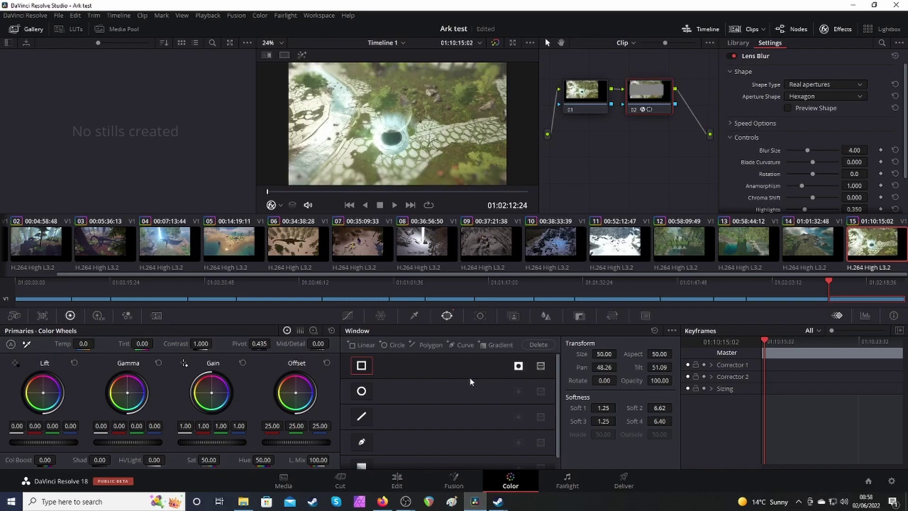
Set the glowing portal clip's speed to 150% in the edit timeline
click(397, 480)
right_click(644, 360)
click(678, 232)
click(651, 379)
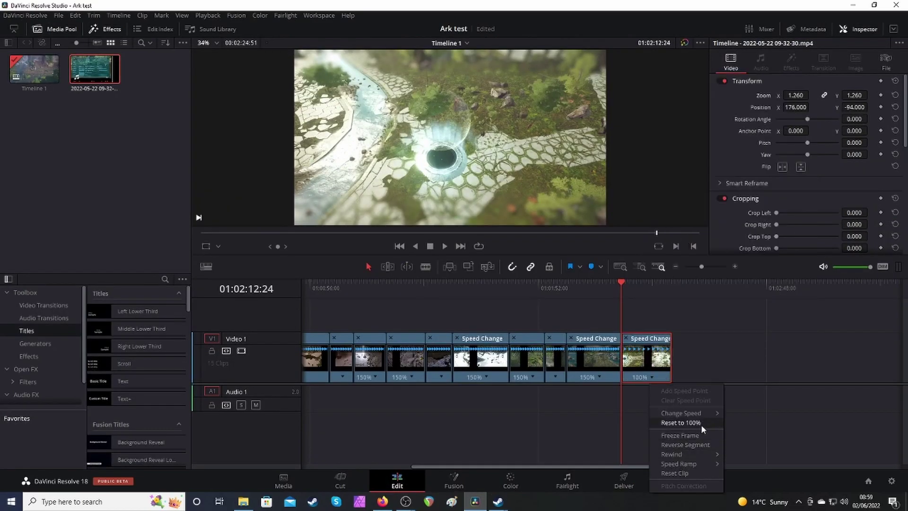
click(748, 472)
Return to the start of the timeline, select the first forest clip and play back part of it
drag(470, 465, 325, 464)
click(316, 370)
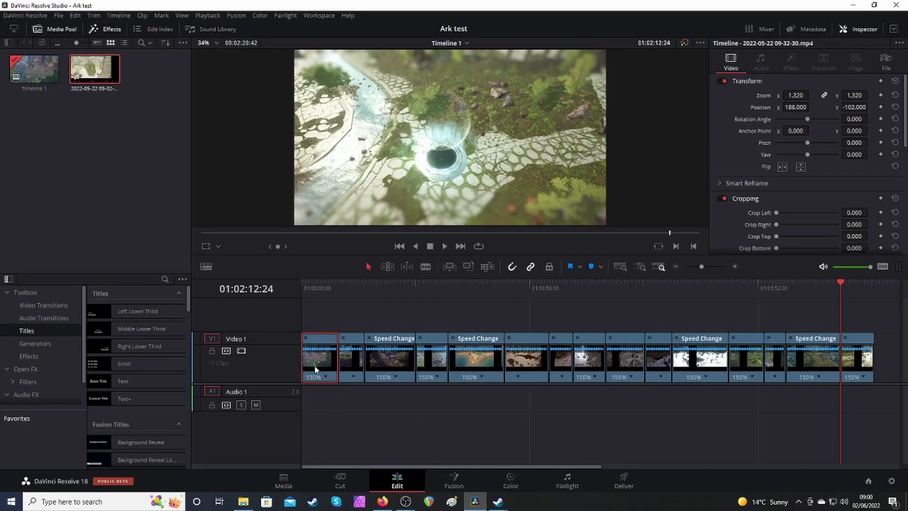
click(316, 286)
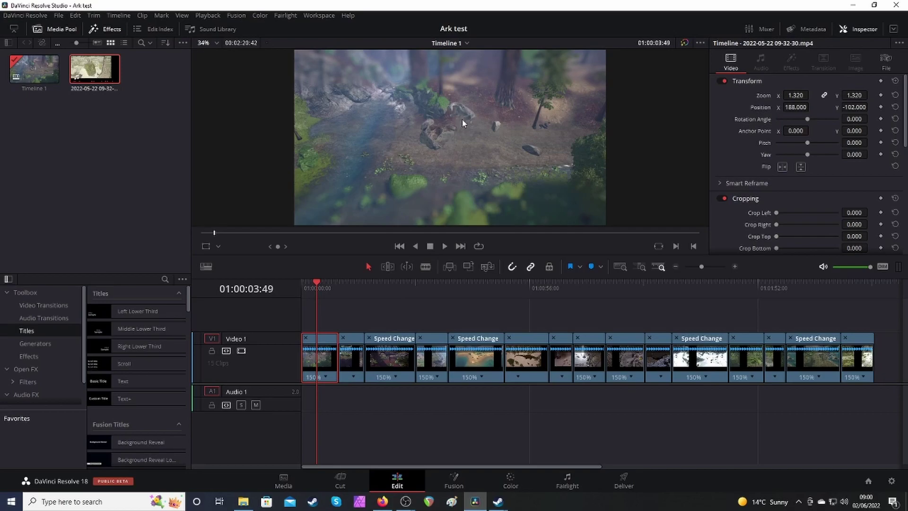
click(446, 246)
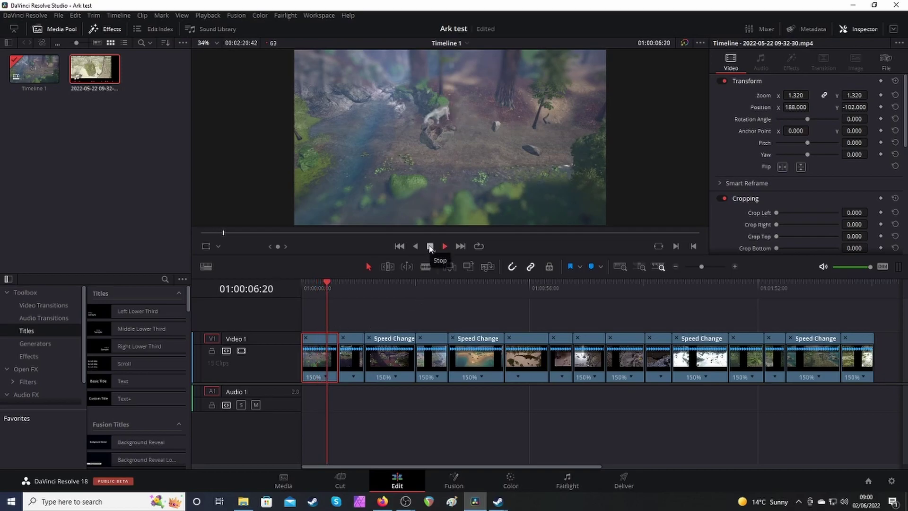
click(430, 246)
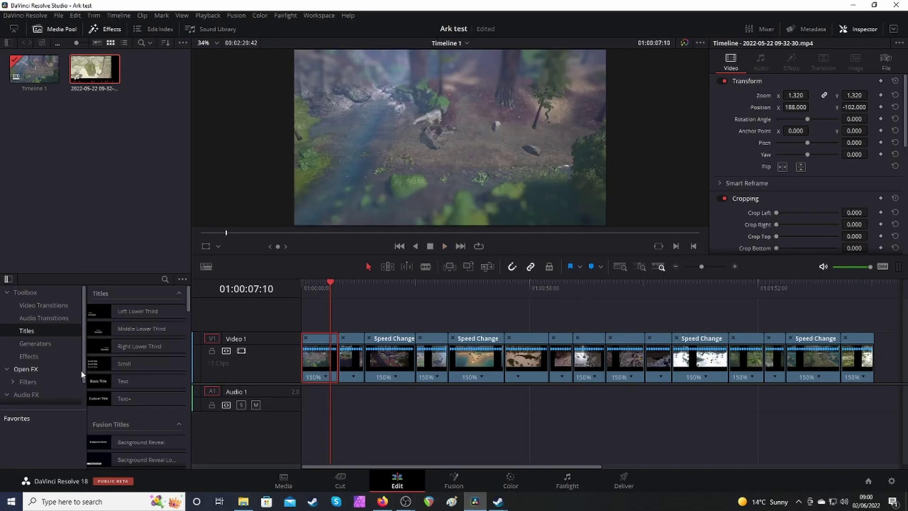
Find the Stop Motion effect among the Resolve FX Temporal effects and apply it to the first forest clip
click(28, 357)
scroll(146, 350, down, 3)
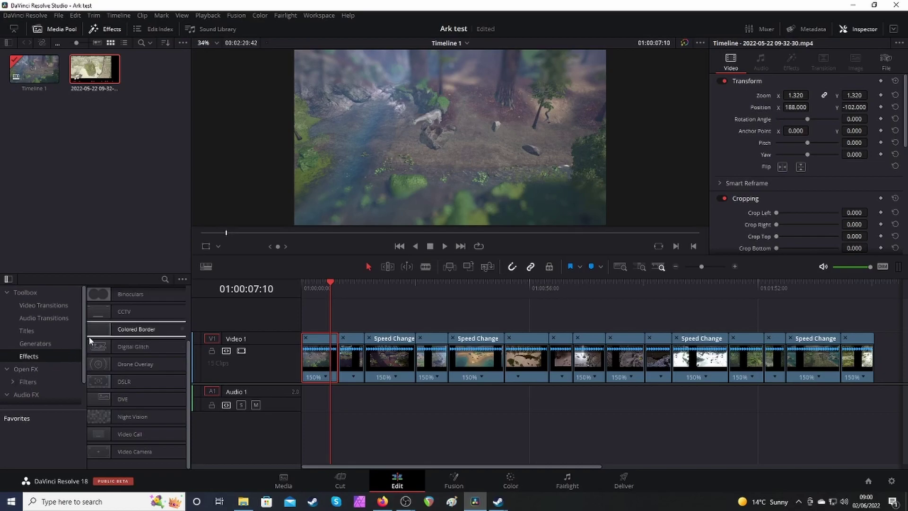
click(26, 369)
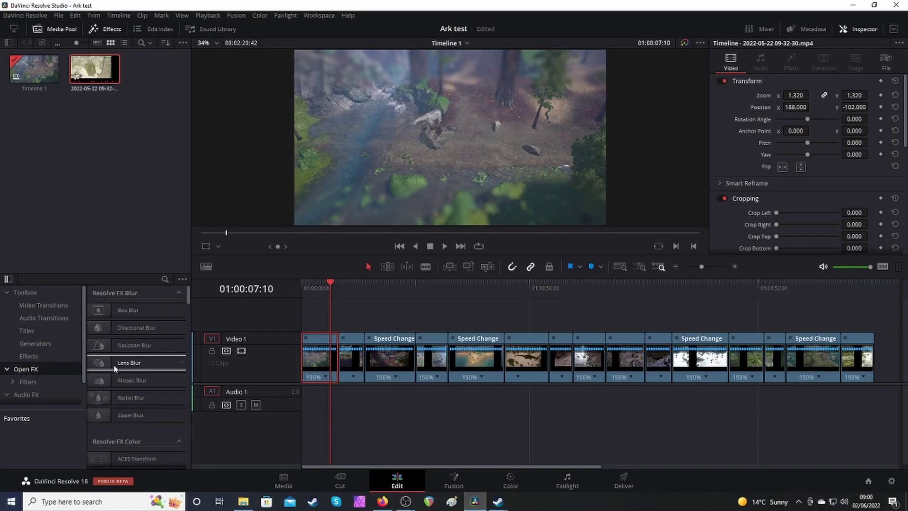
scroll(160, 350, down, 5)
scroll(161, 359, down, 8)
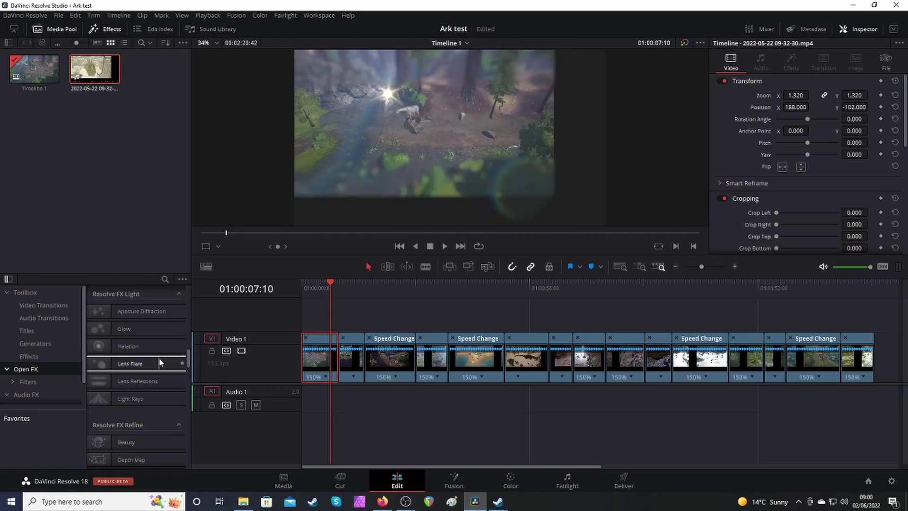
scroll(158, 362, down, 6)
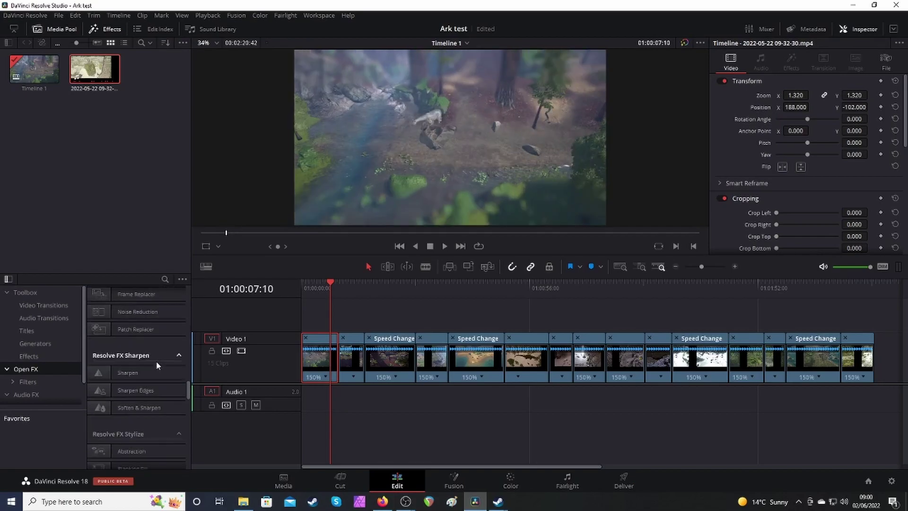
scroll(156, 364, down, 5)
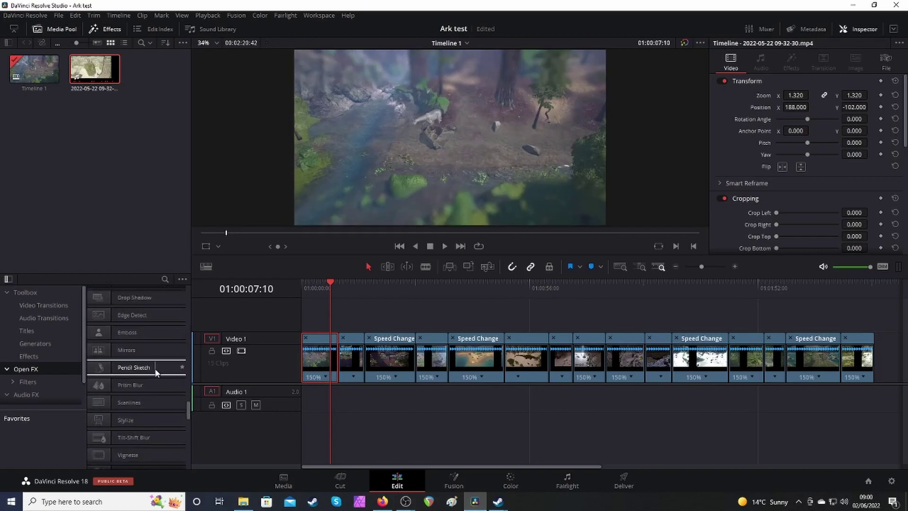
scroll(156, 373, down, 4)
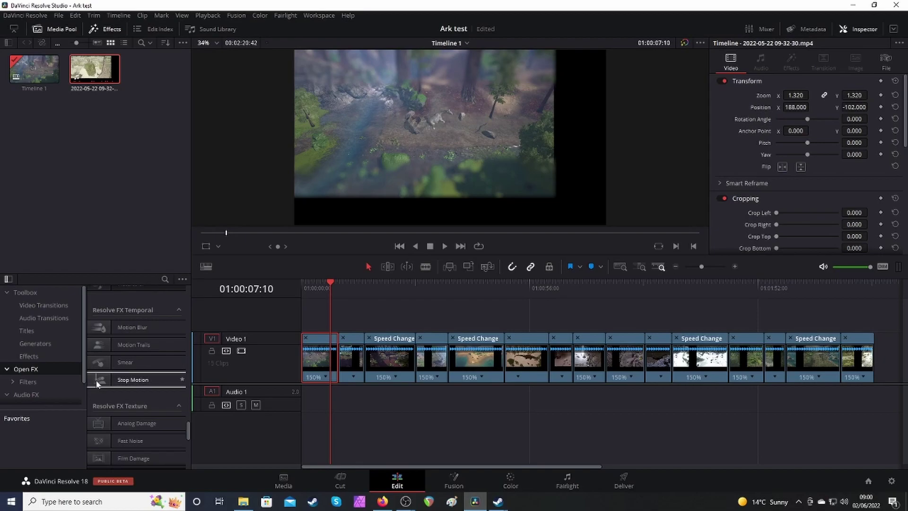
drag(99, 383, 319, 364)
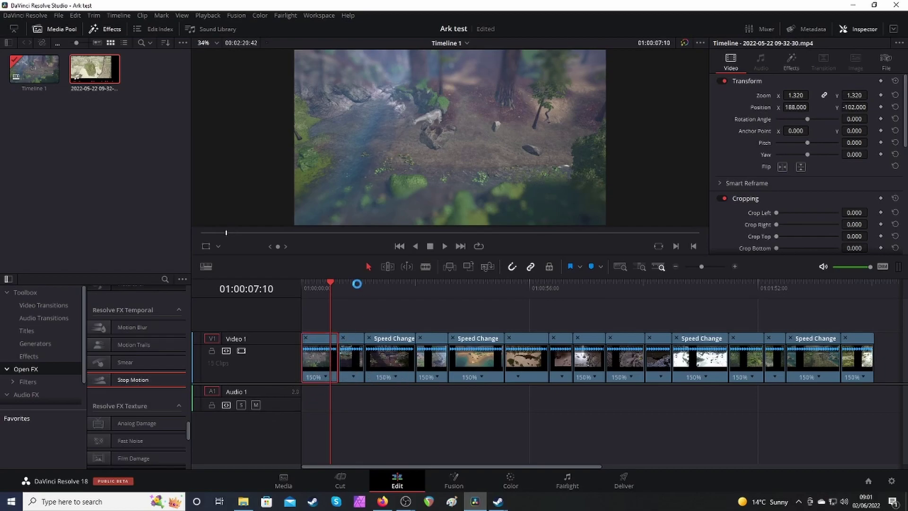
Apply the Stop Motion effect to the second, third and fourth clips on Video 1, through the blue light beam scene
click(353, 284)
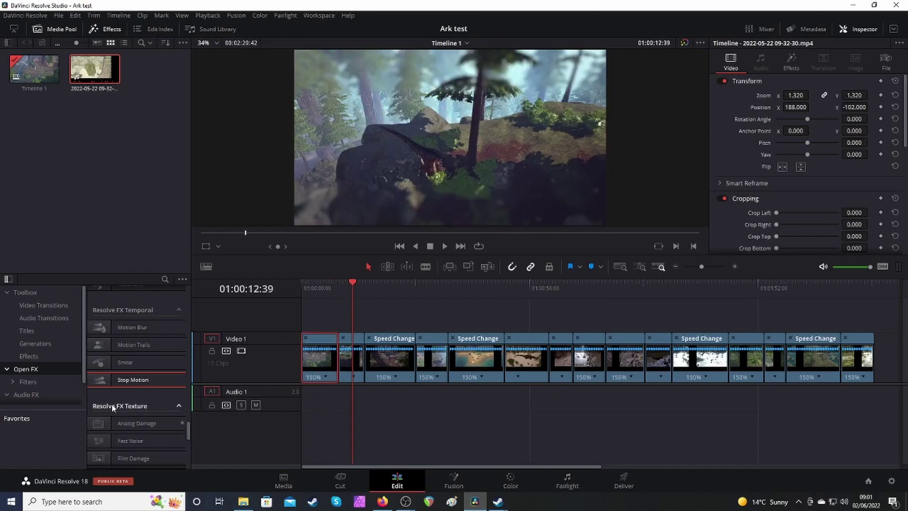
drag(91, 381, 348, 365)
click(390, 282)
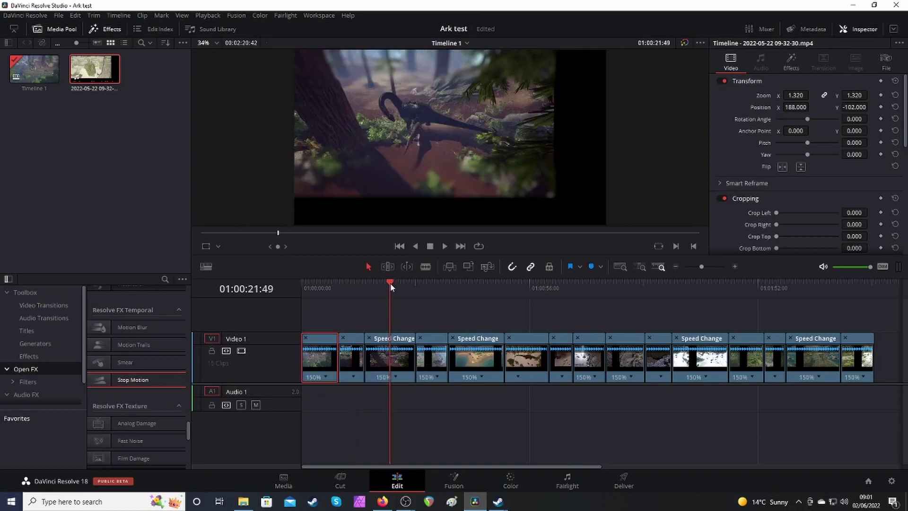
drag(113, 380, 379, 354)
click(430, 283)
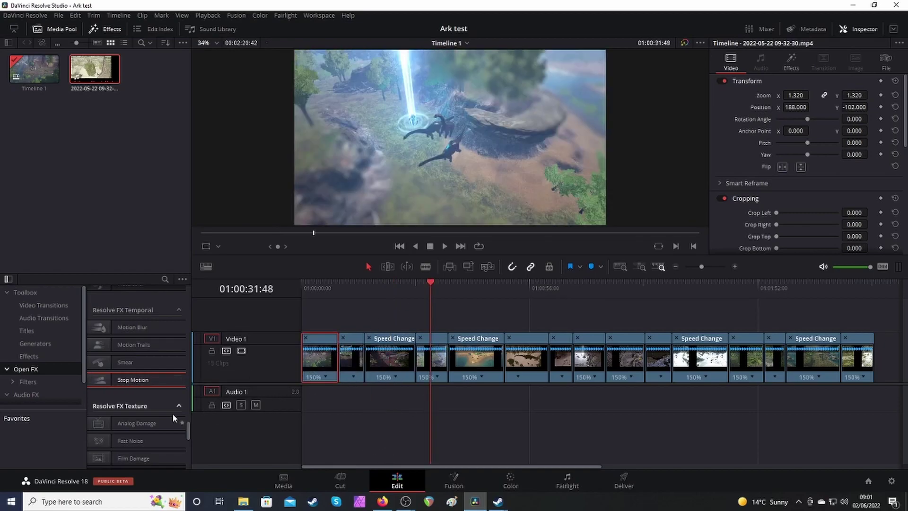
drag(102, 380, 433, 363)
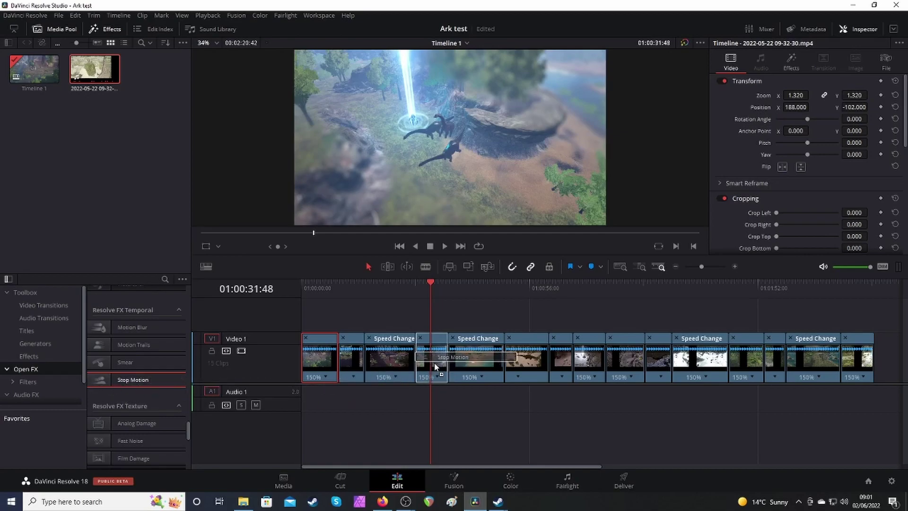
Apply Stop Motion to the fifth, sixth and seventh clips, from the beach scene through the second snow scene with dinosaurs
click(477, 283)
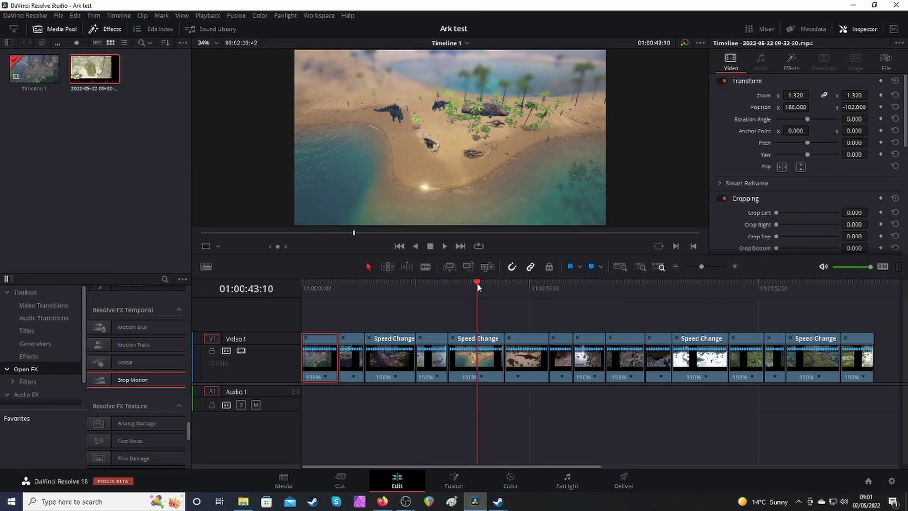
drag(105, 381, 468, 370)
click(525, 287)
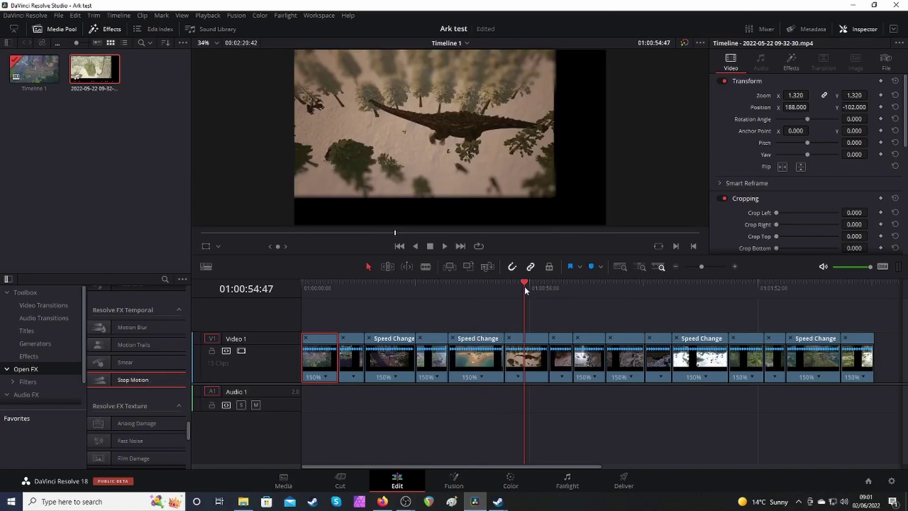
drag(100, 379, 516, 368)
drag(449, 465, 485, 465)
click(487, 286)
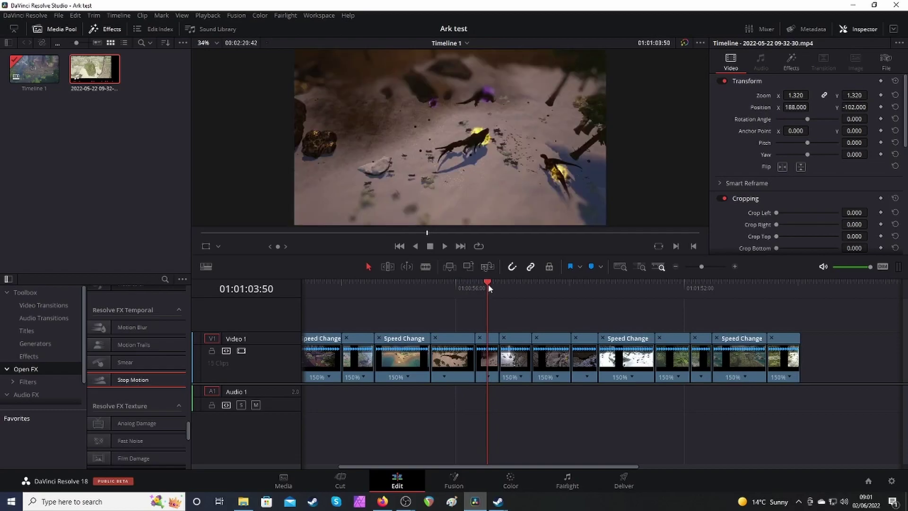
drag(108, 379, 511, 363)
Apply Stop Motion to the eighth, ninth and tenth clips: the snowy light beam, grey rocks and glowing blue circle
click(543, 284)
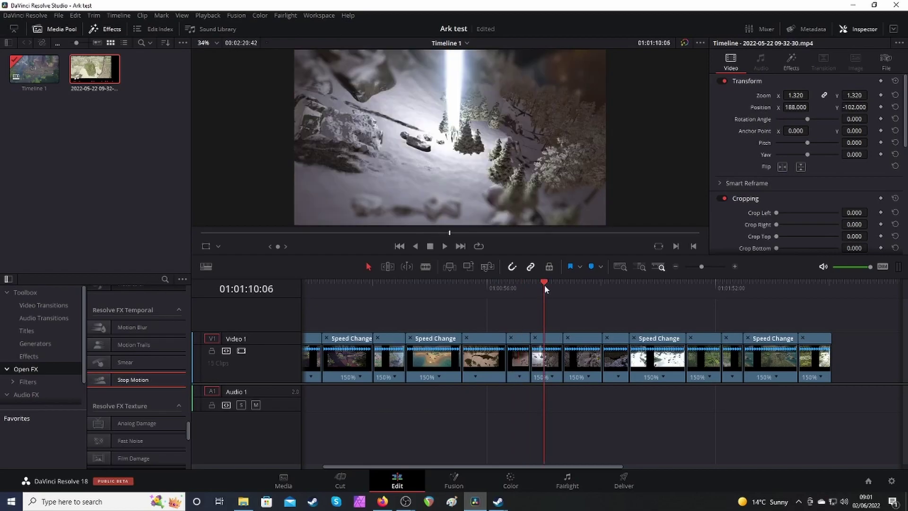
drag(126, 380, 579, 373)
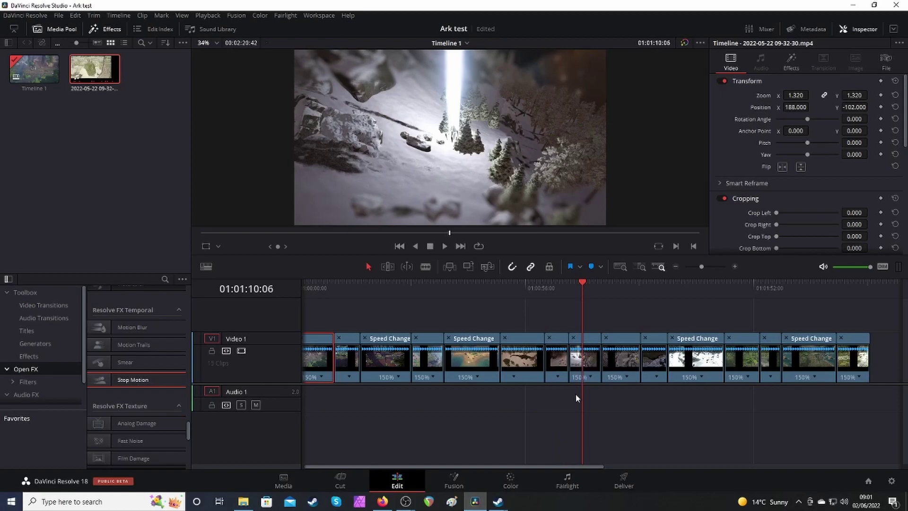
drag(509, 467, 596, 470)
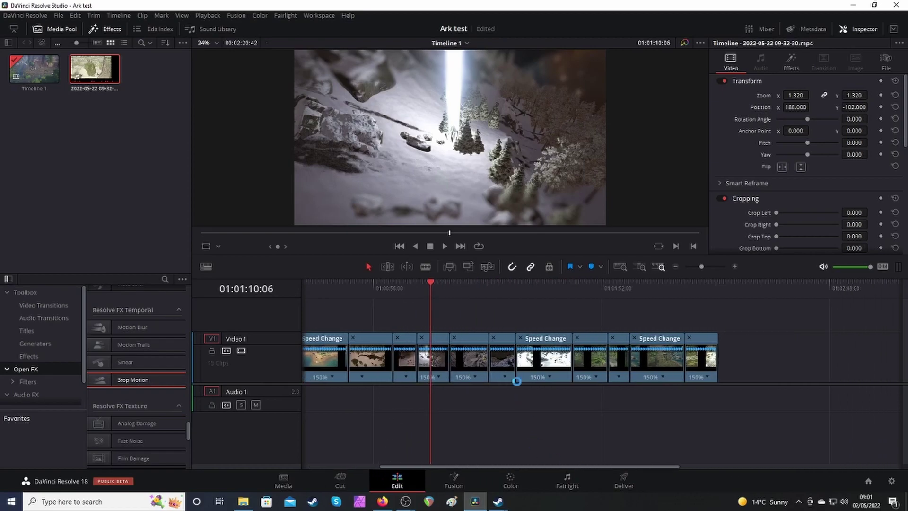
click(466, 287)
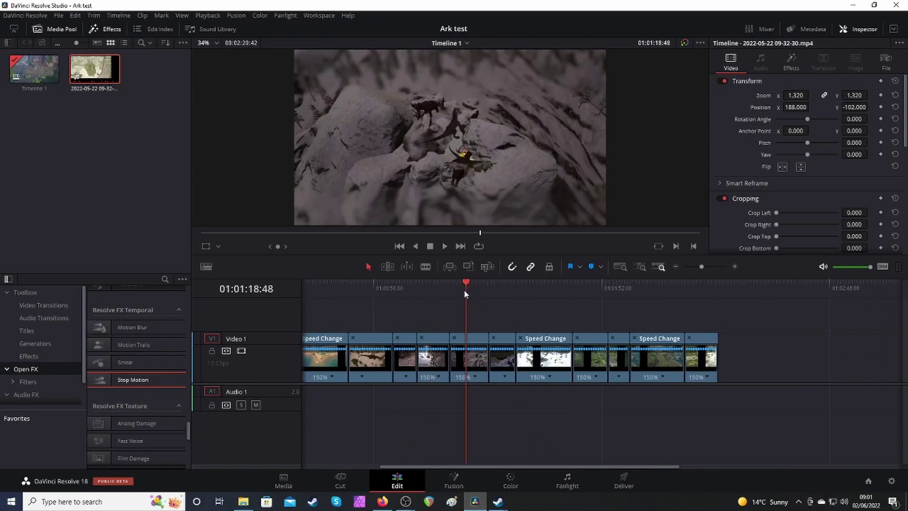
drag(108, 380, 497, 367)
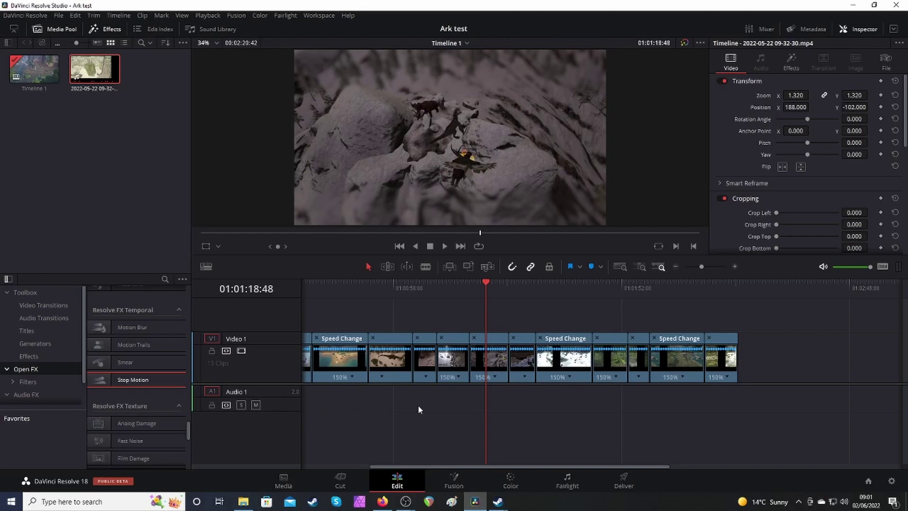
click(520, 282)
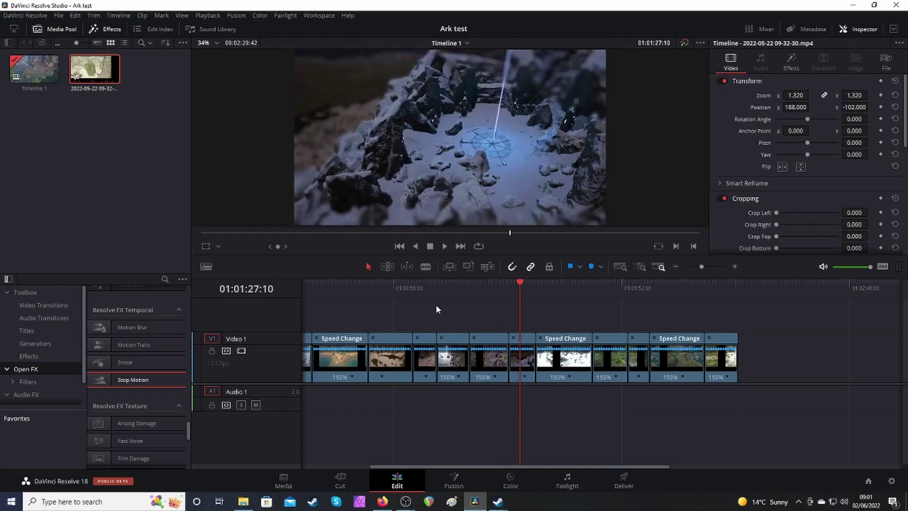
drag(105, 379, 532, 365)
Apply Stop Motion to the bright snow clip and the two green ruins clips that follow it
click(565, 289)
drag(101, 385, 586, 374)
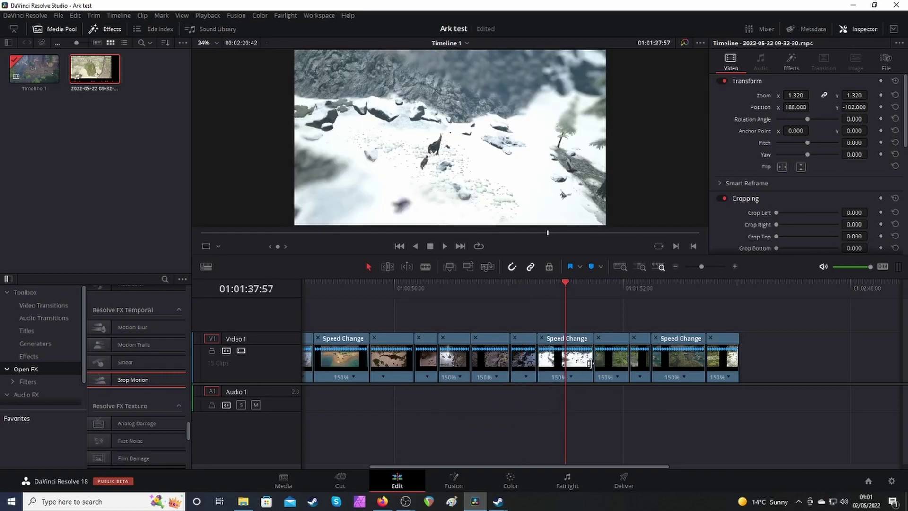
click(603, 285)
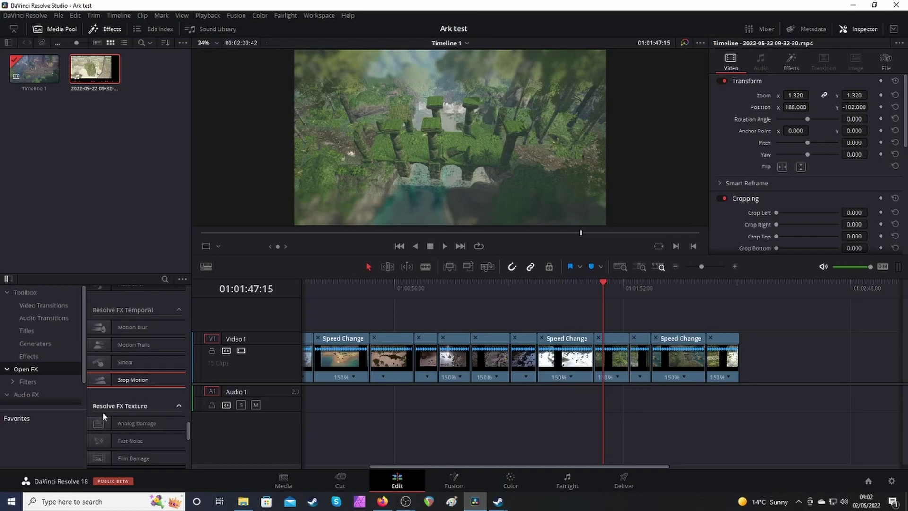
drag(95, 380, 613, 367)
click(641, 289)
drag(98, 380, 641, 359)
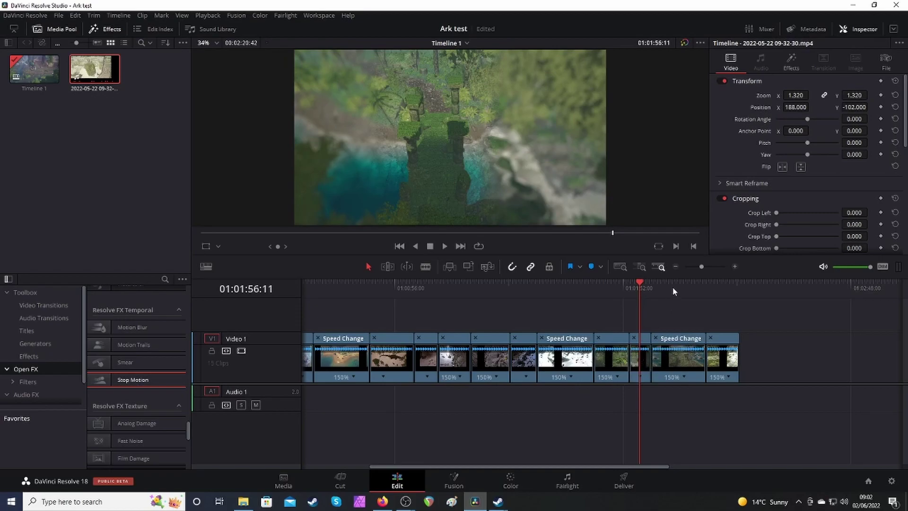
Apply Stop Motion to the last two clips, the rocky coast and the glowing portal
click(672, 290)
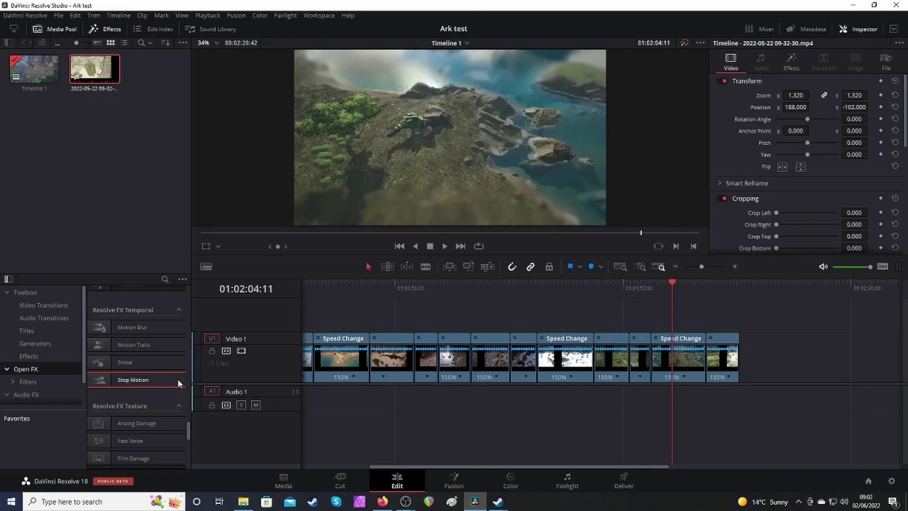
drag(132, 380, 678, 358)
drag(495, 467, 556, 467)
click(612, 284)
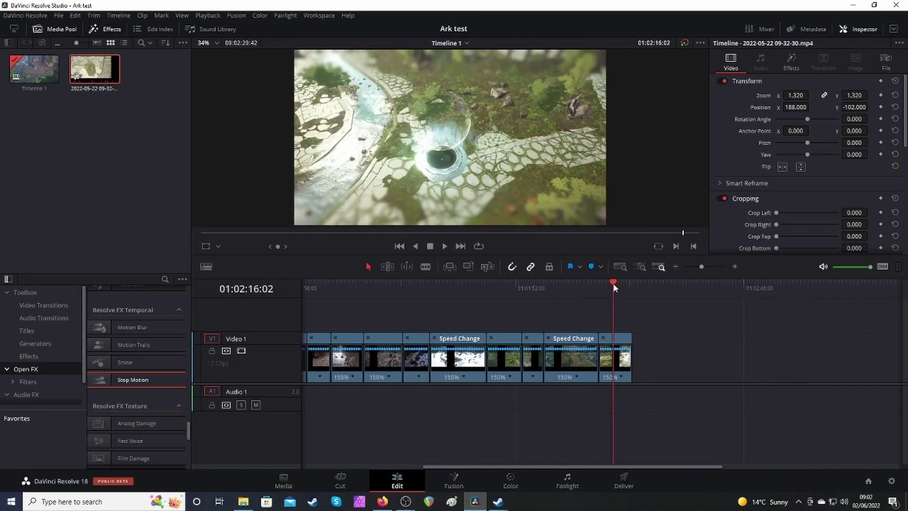
drag(117, 382, 664, 355)
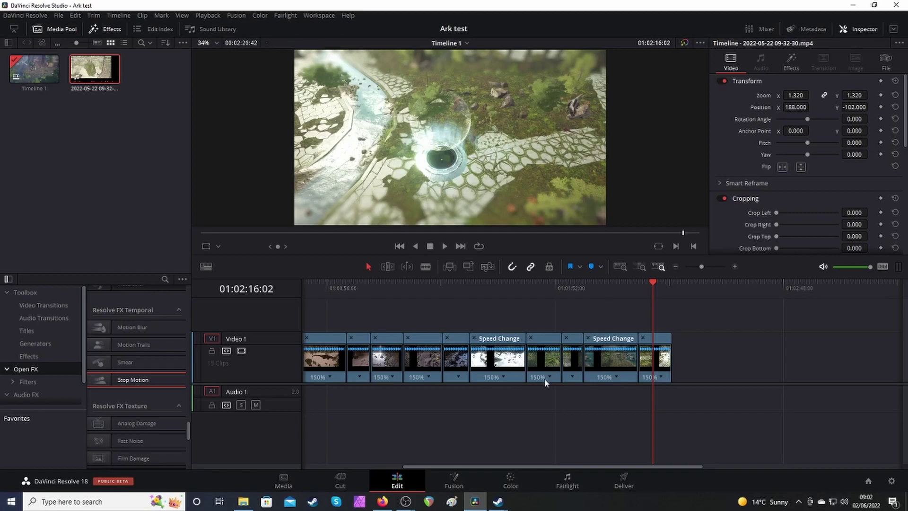
Return to the start of the timeline, switch to the Deliver page and choose the YouTube 1080p render preset
drag(456, 467, 336, 467)
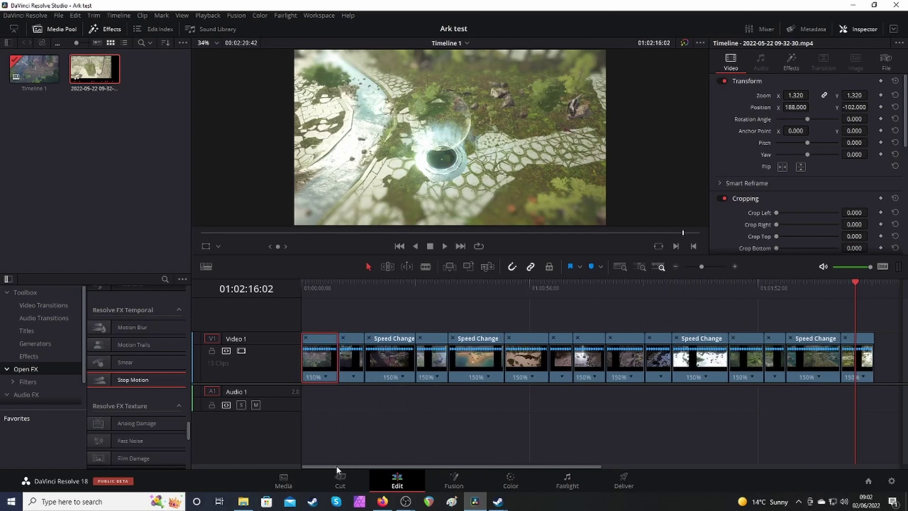
click(302, 282)
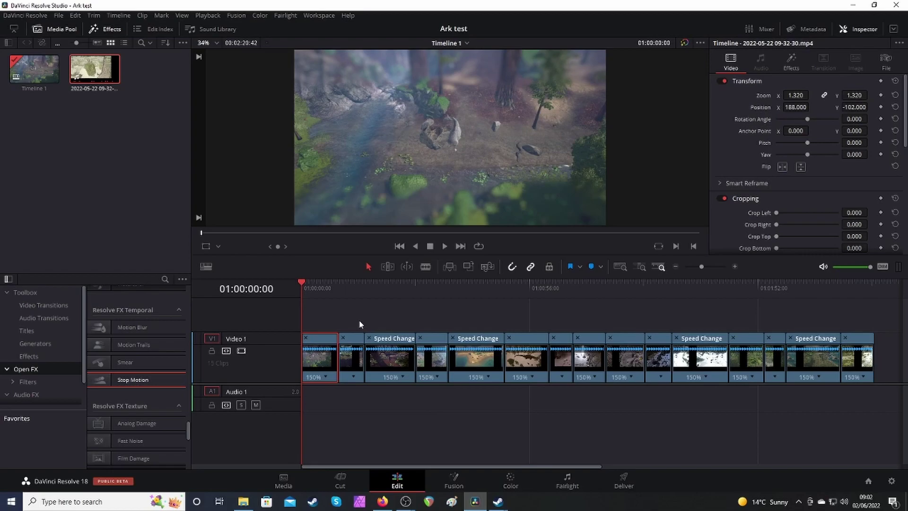
click(625, 478)
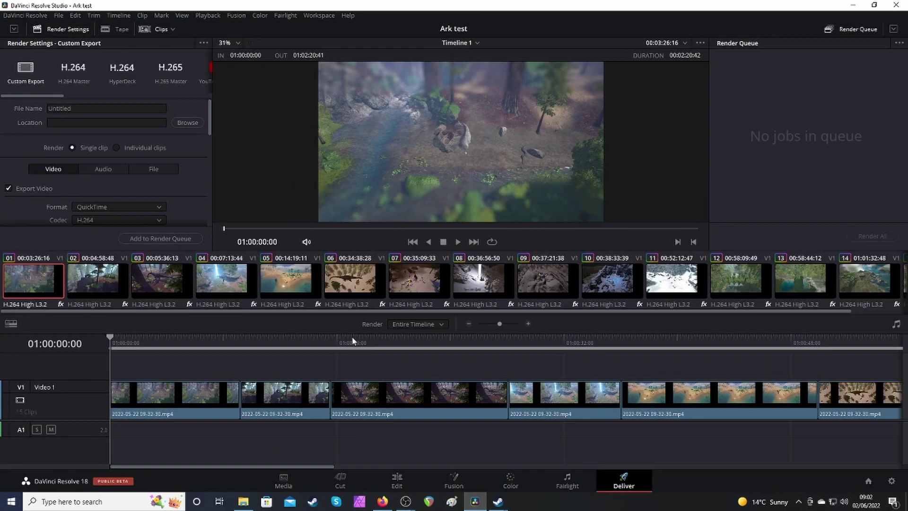
click(207, 77)
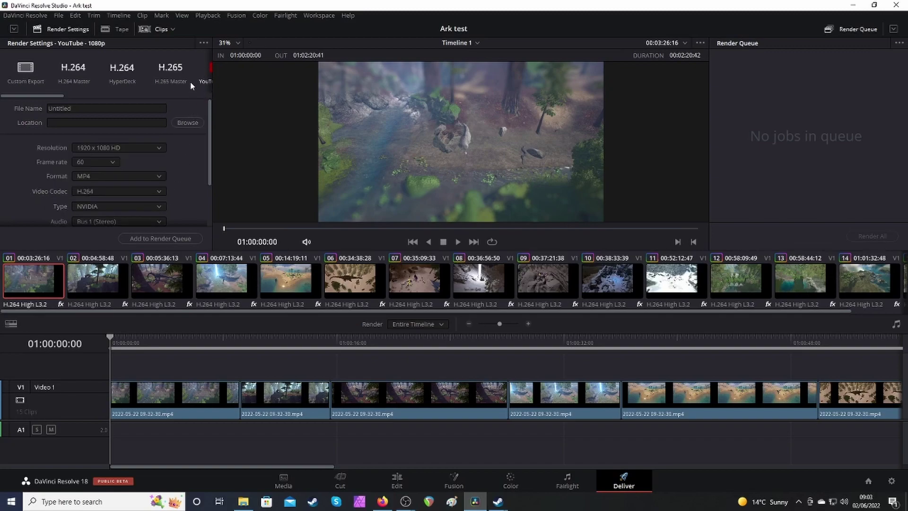
drag(54, 95, 76, 96)
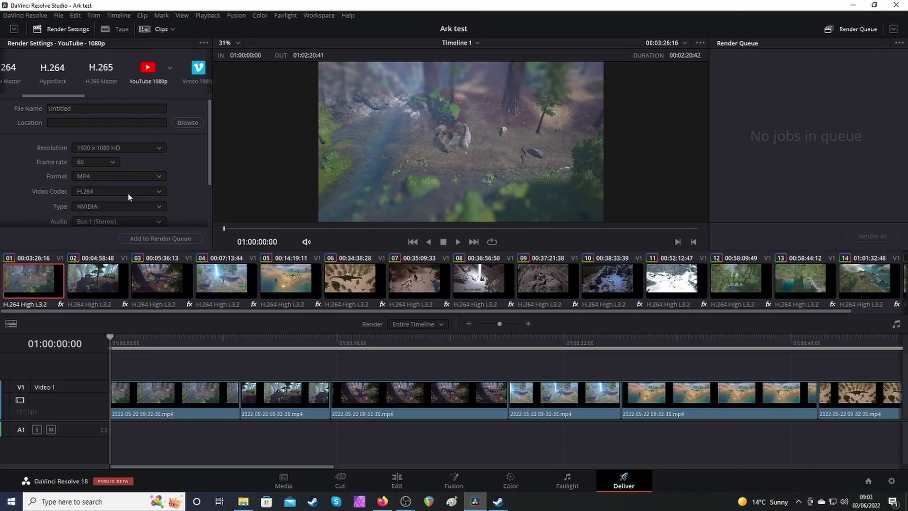
scroll(98, 192, down, 2)
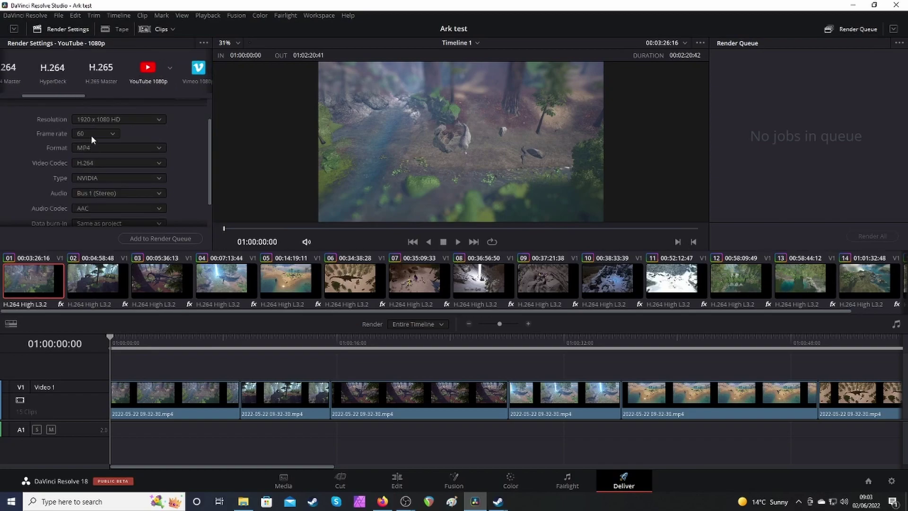
scroll(112, 155, up, 2)
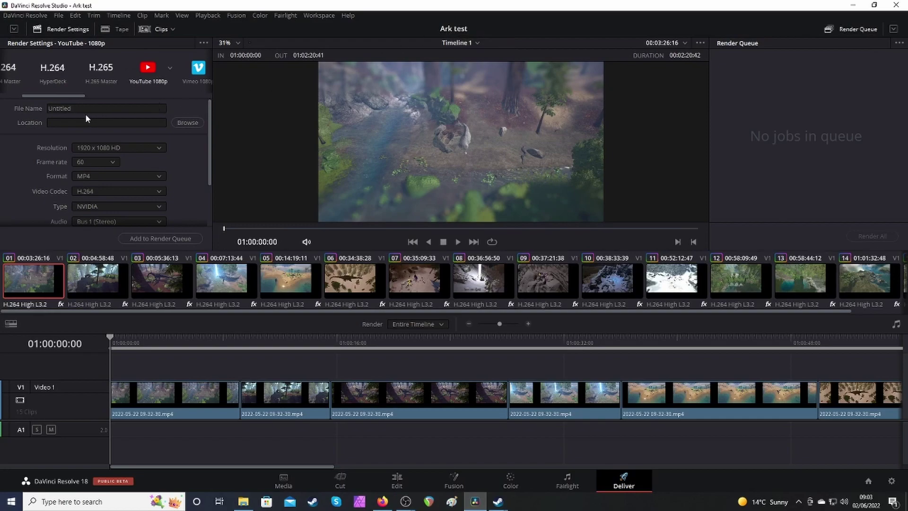
Name the export file "Little ark Footage" and set its destination to the Videos folder
drag(83, 108, 11, 115)
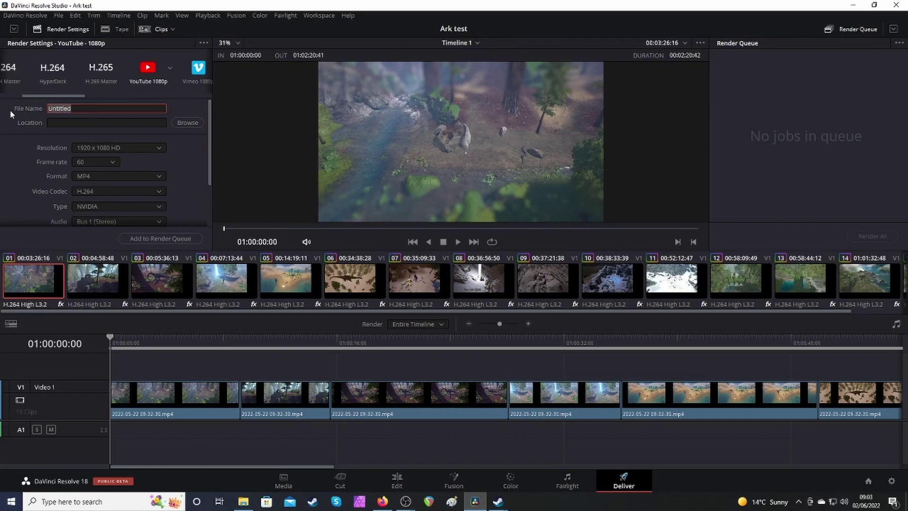
text(Little ark Footage)
click(187, 123)
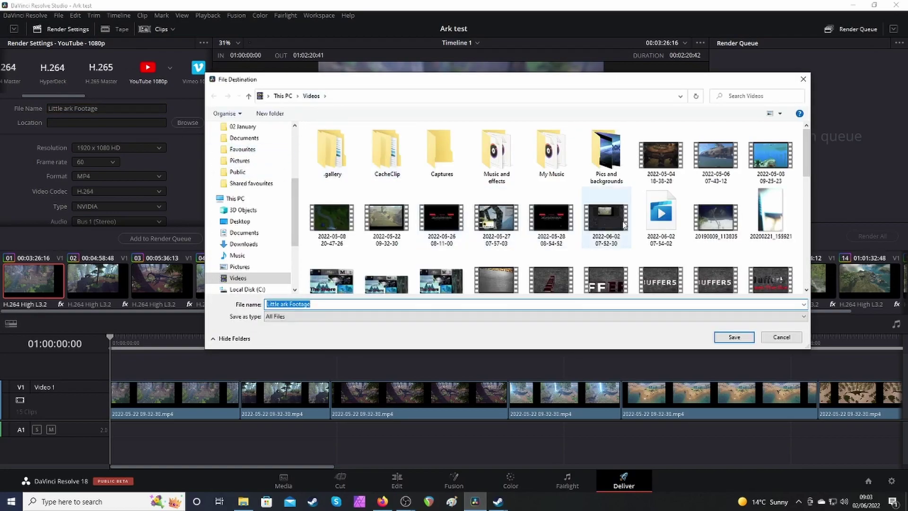
scroll(602, 215, down, 6)
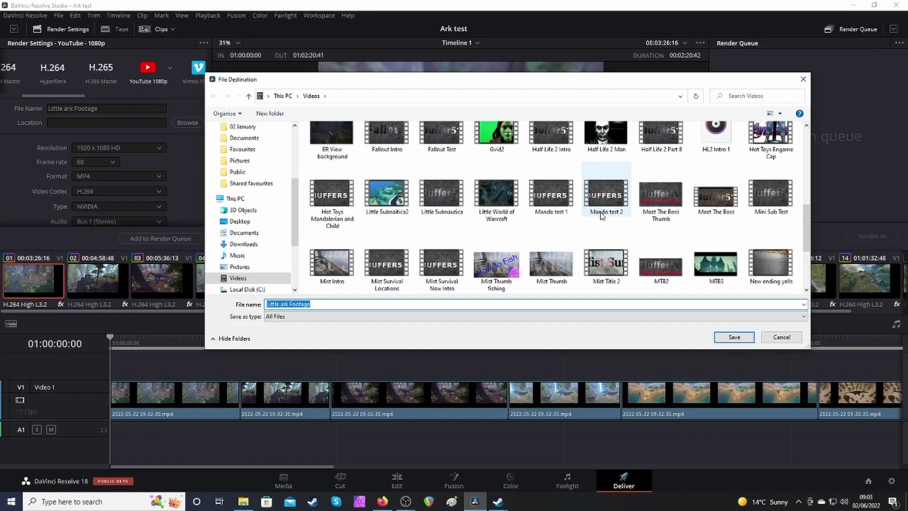
scroll(602, 216, up, 5)
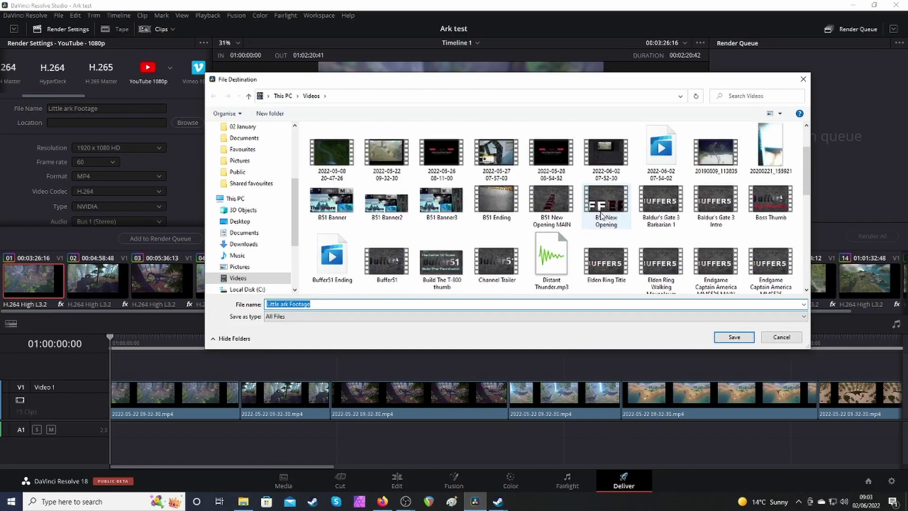
scroll(602, 216, up, 2)
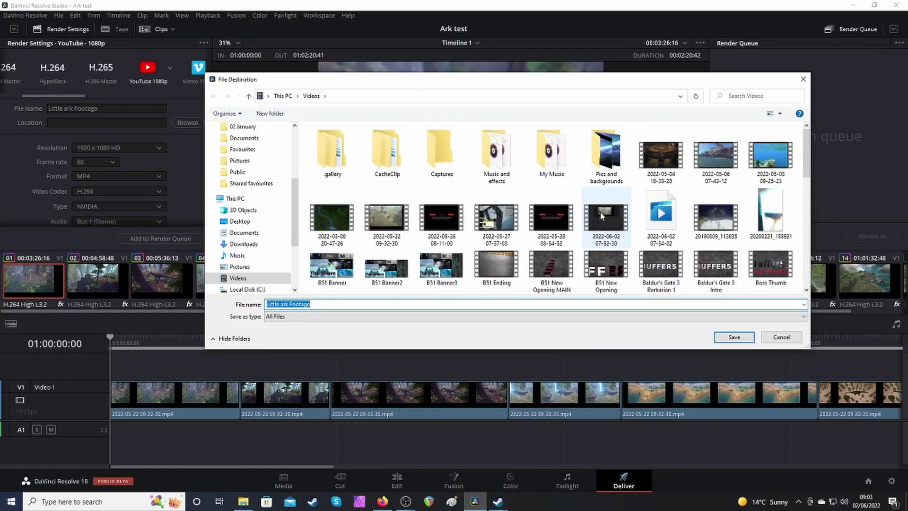
click(734, 337)
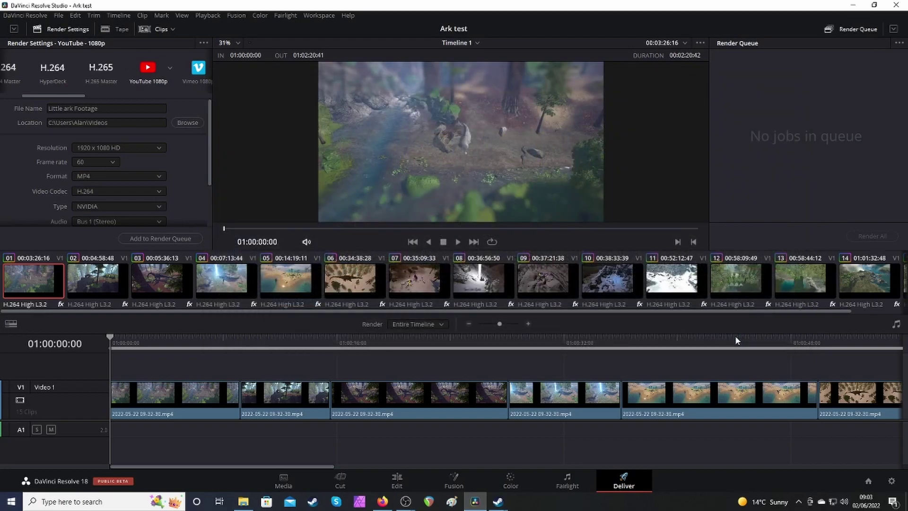
Add the export to the render queue and start rendering all jobs
click(152, 238)
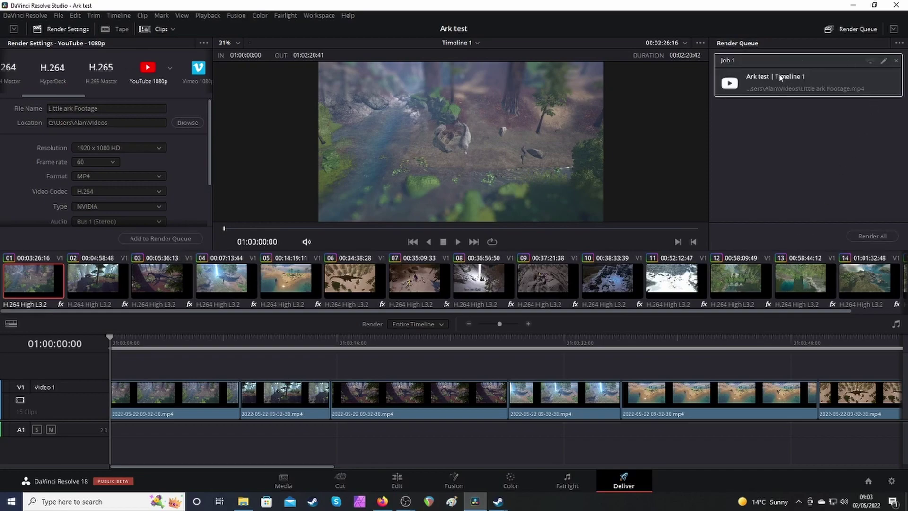
click(872, 237)
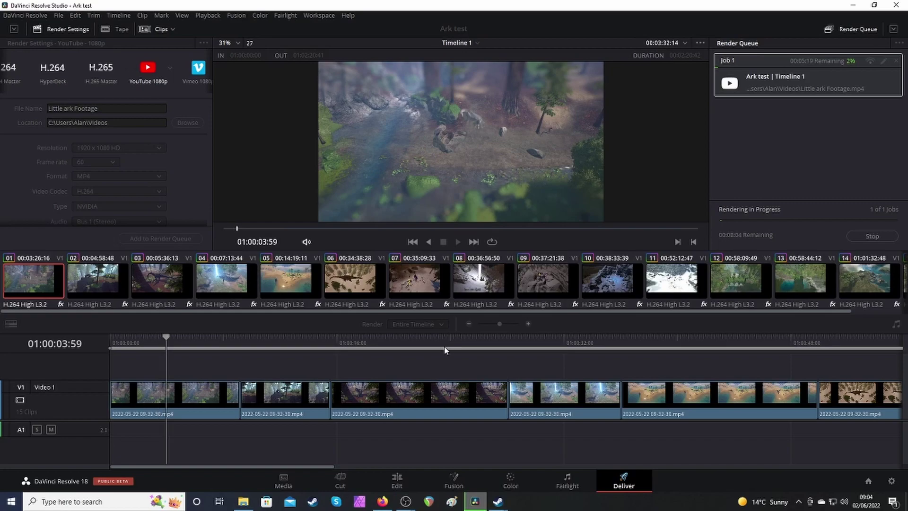
mouse_move(406, 501)
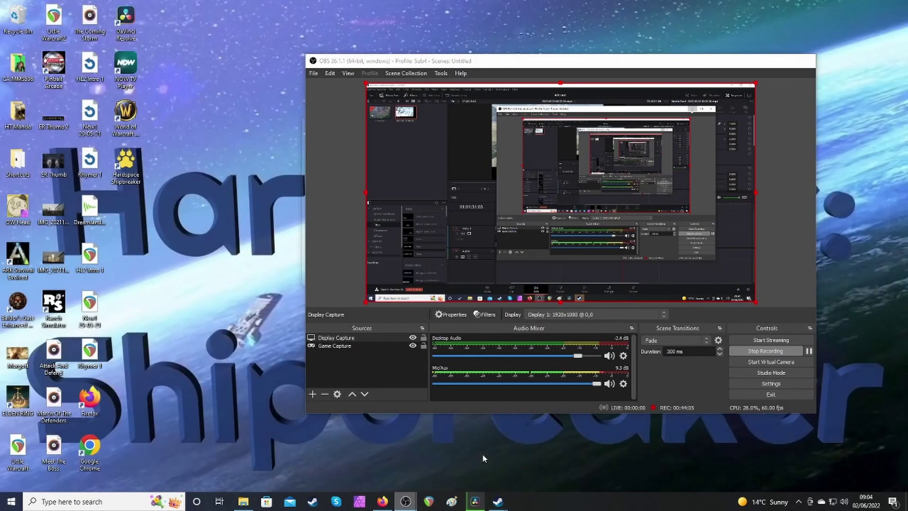
Switch to File Explorer, play the rendered "Little ark Footage" video from the Videos folder to its end, and close the player
click(482, 453)
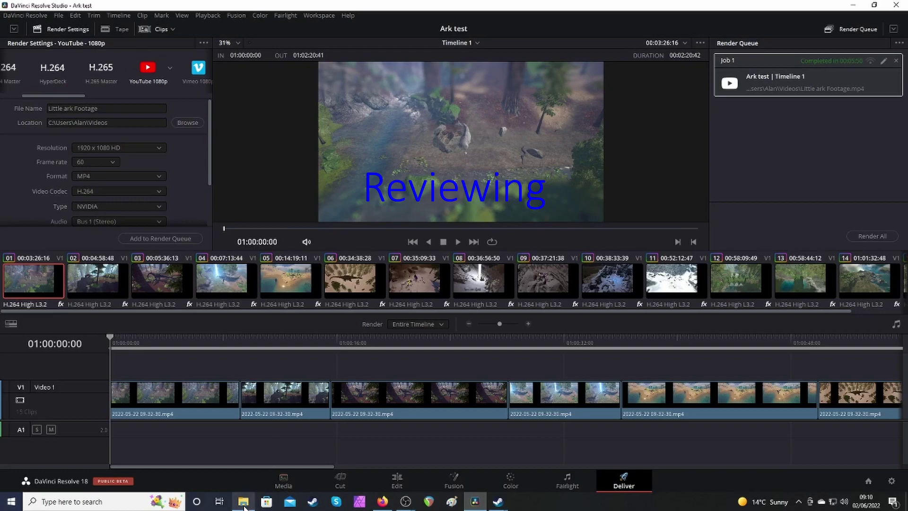
click(289, 491)
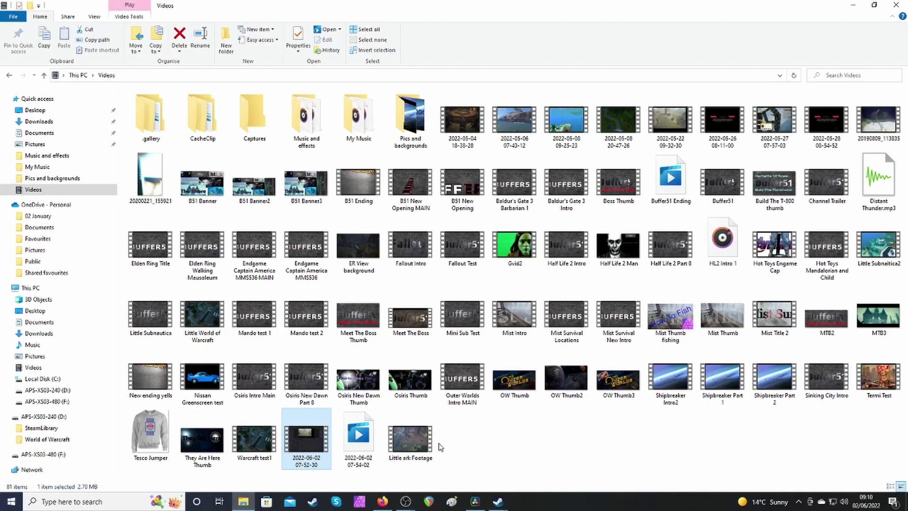
click(417, 444)
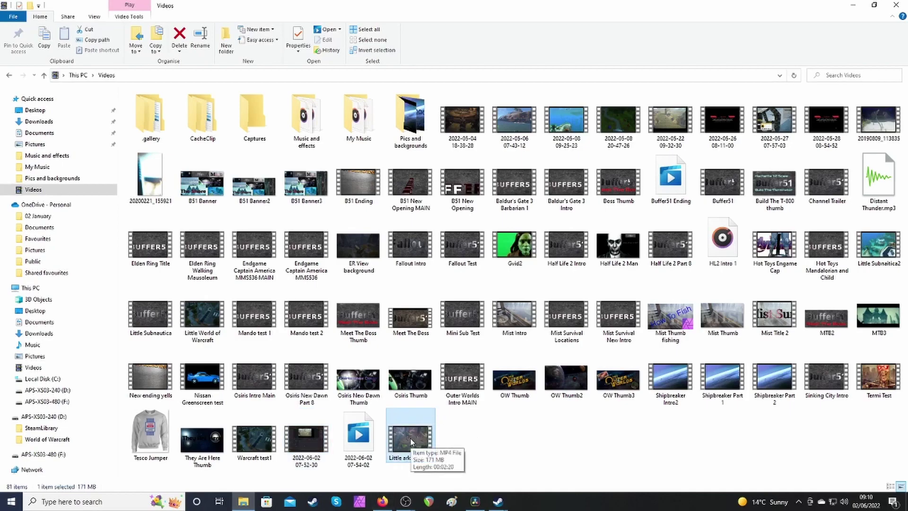
double_click(414, 442)
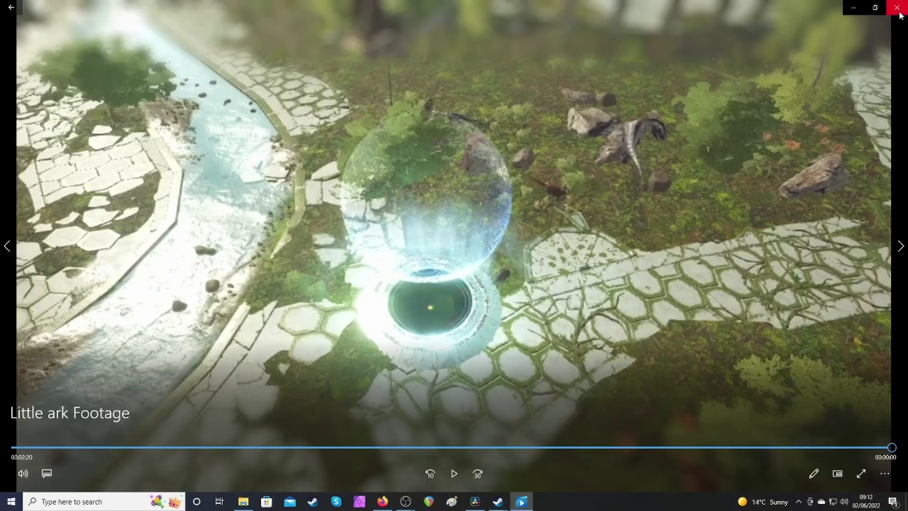
click(898, 12)
Back on DaVinci Resolve's Edit page, reframe the third clip to fill the frame with zoom 1.250 and position X 188, Y -90
click(476, 502)
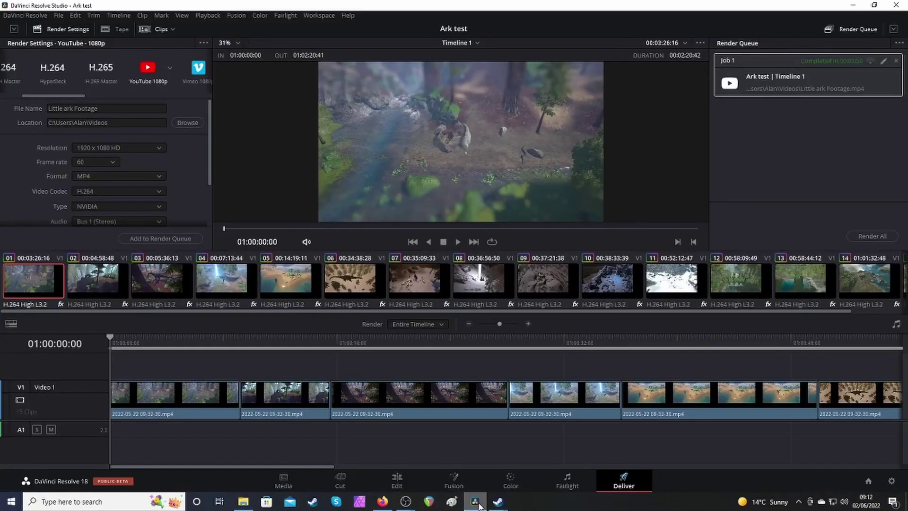
click(397, 482)
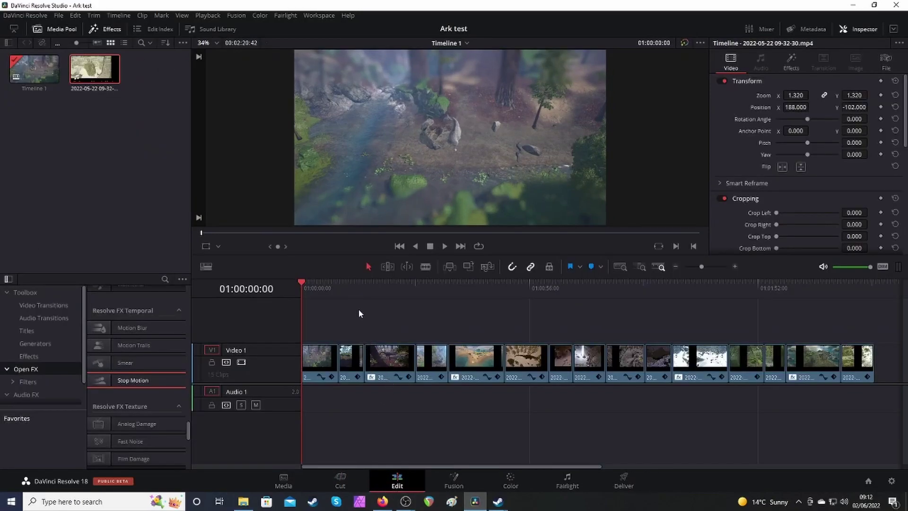
click(351, 282)
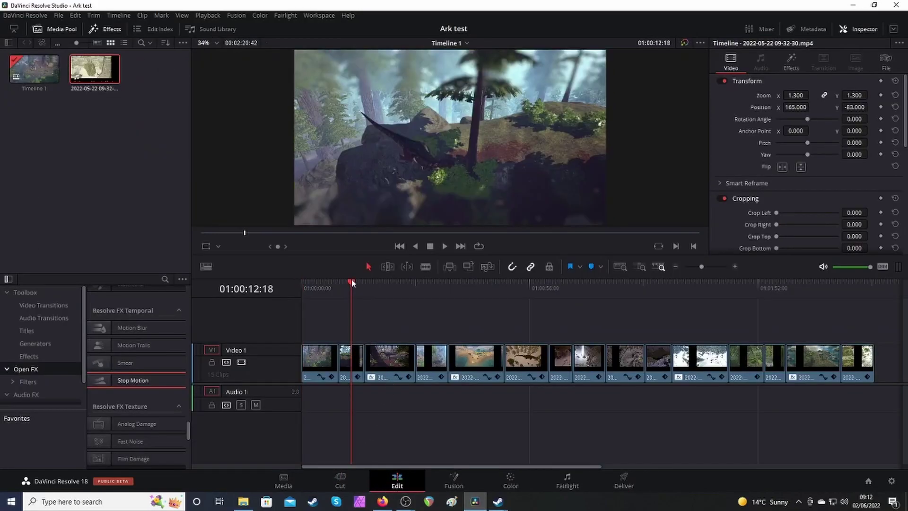
click(384, 282)
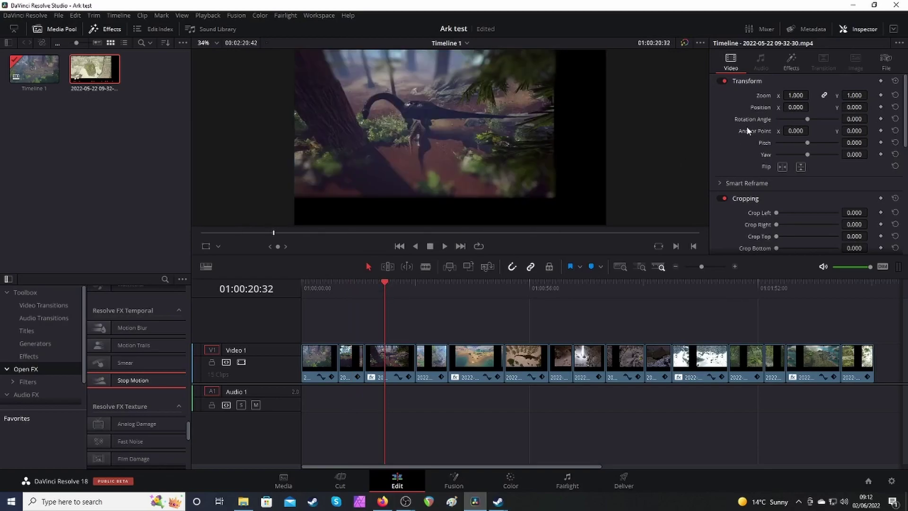
drag(811, 107, 854, 107)
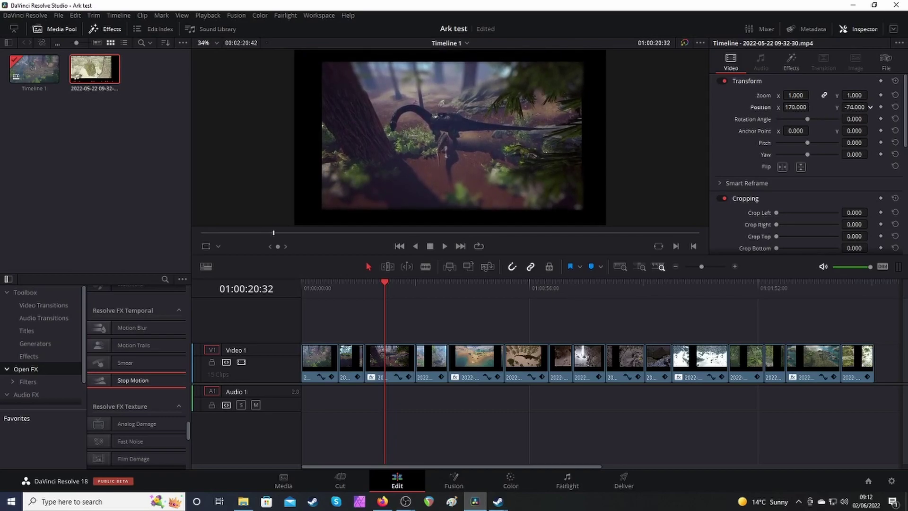
drag(795, 107, 811, 95)
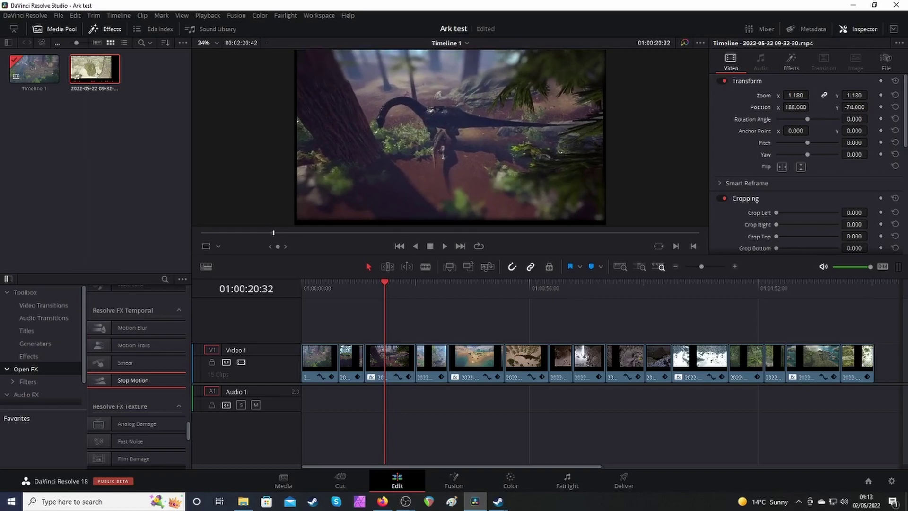
drag(851, 108, 811, 95)
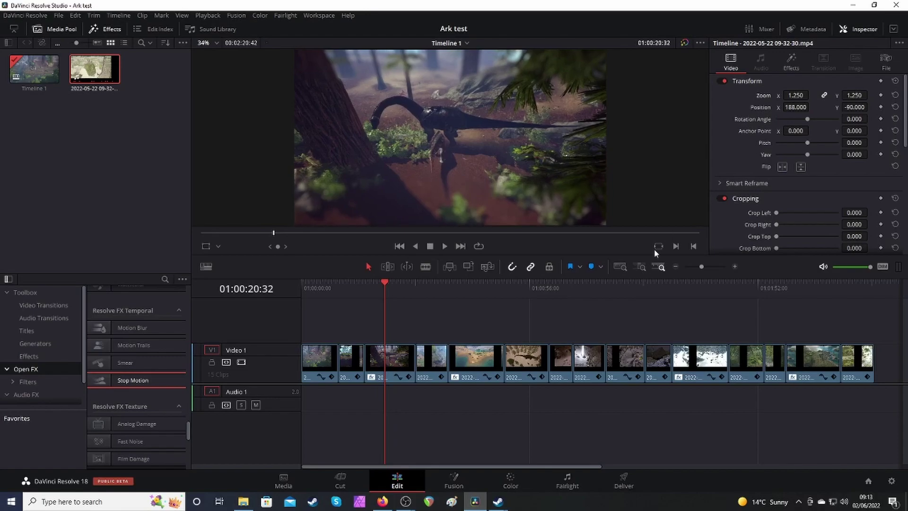
Reframe the sixth clip, the long-necked dinosaur on pale sand, with zoom 1.240 and position X 189, Y -95
click(433, 282)
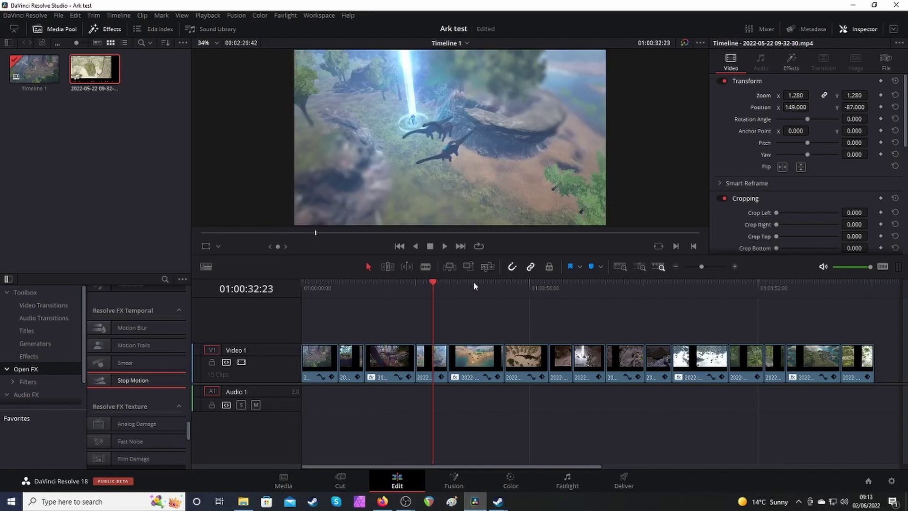
click(472, 281)
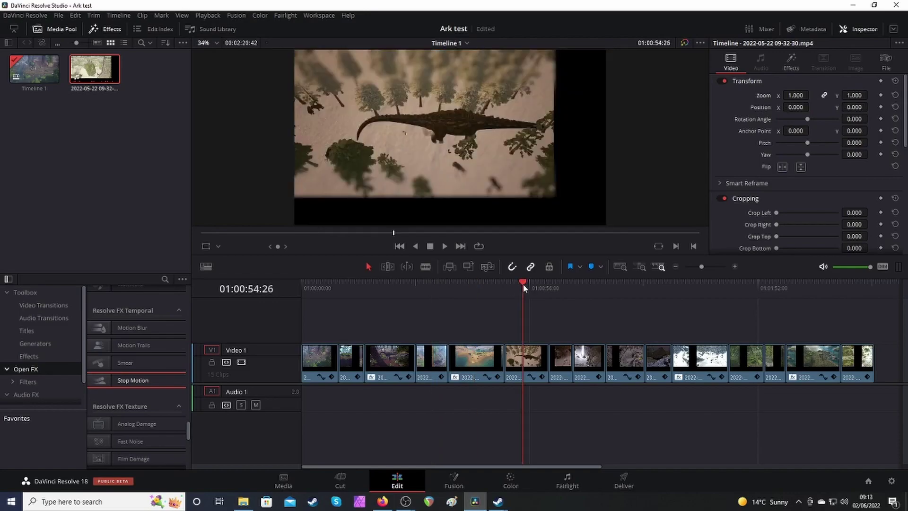
click(531, 363)
drag(785, 108, 870, 107)
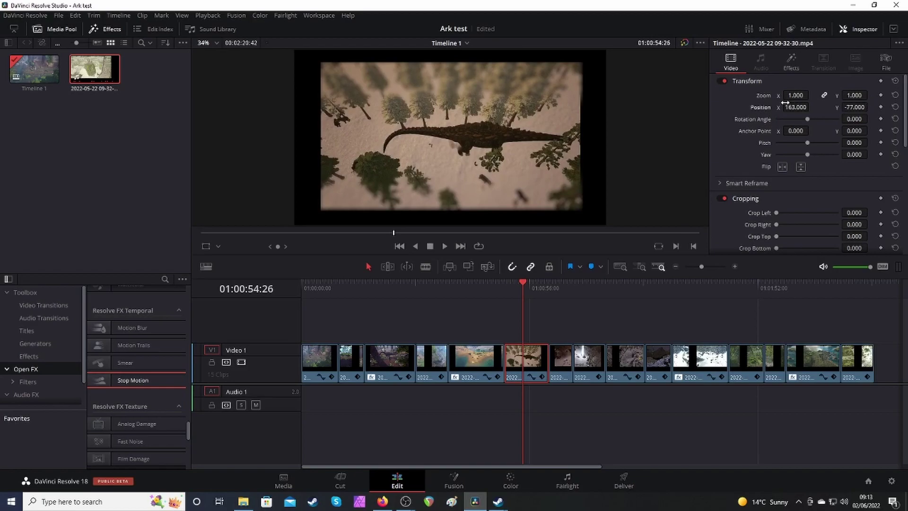
drag(809, 95, 850, 107)
drag(795, 95, 797, 95)
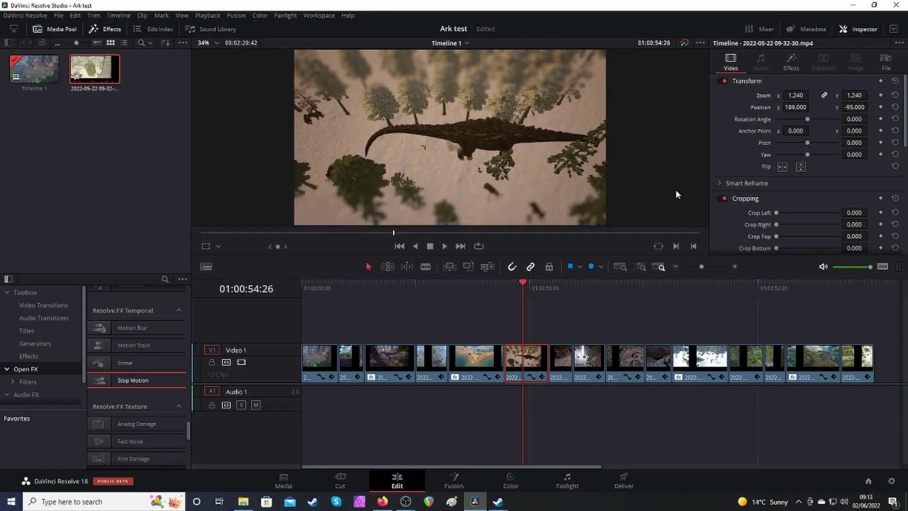
On the Color page, rotate the bright snow clip's Lens Blur power window to about -6.09, extend its lower-left corner and upper edge, and set Soft 4 to about 5.59
click(560, 283)
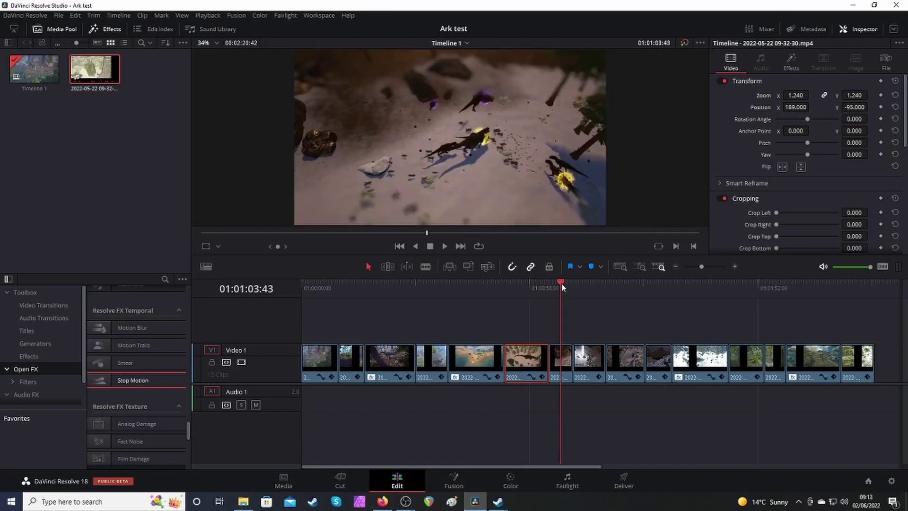
click(582, 286)
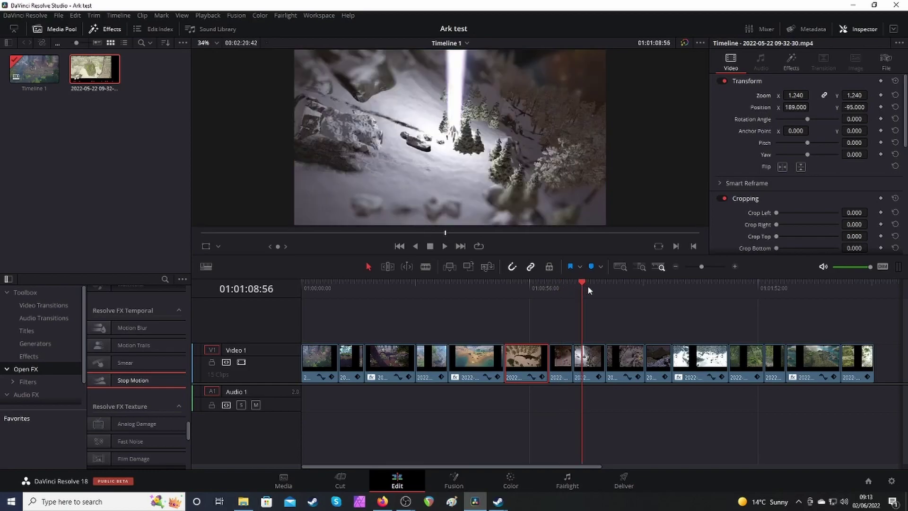
click(630, 284)
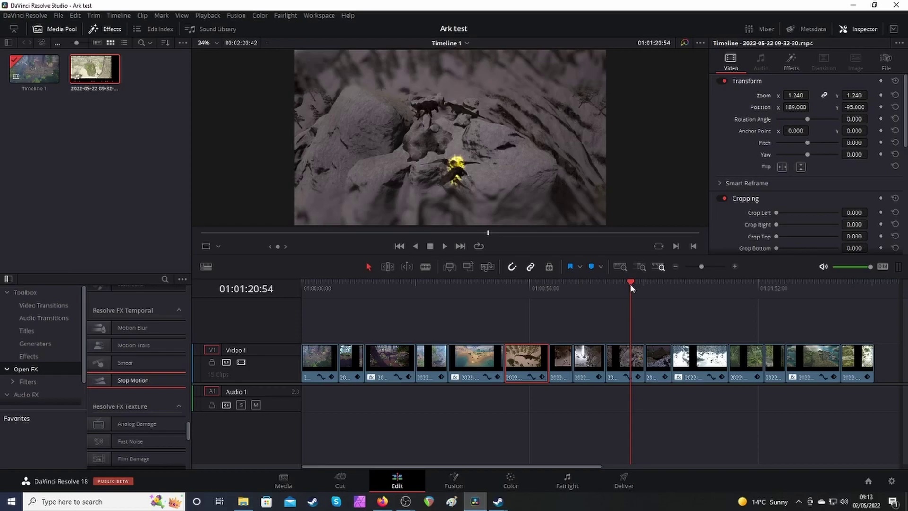
click(659, 286)
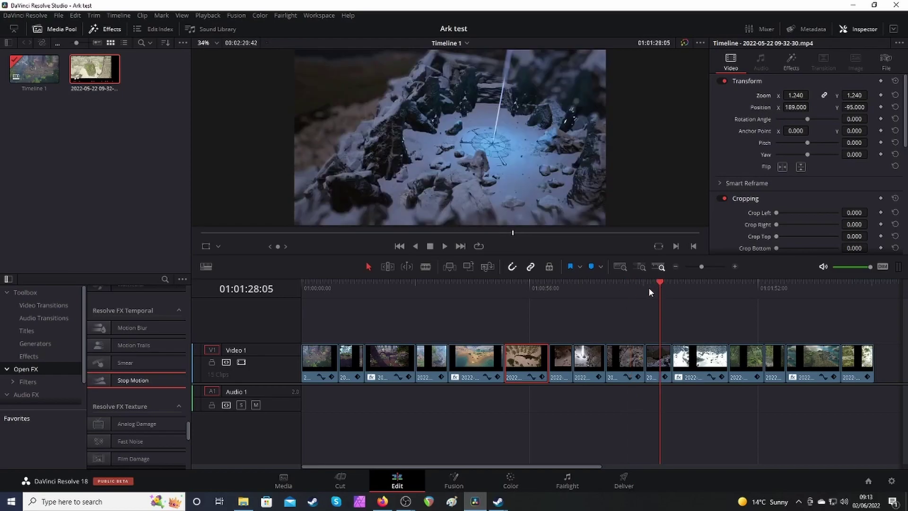
click(693, 286)
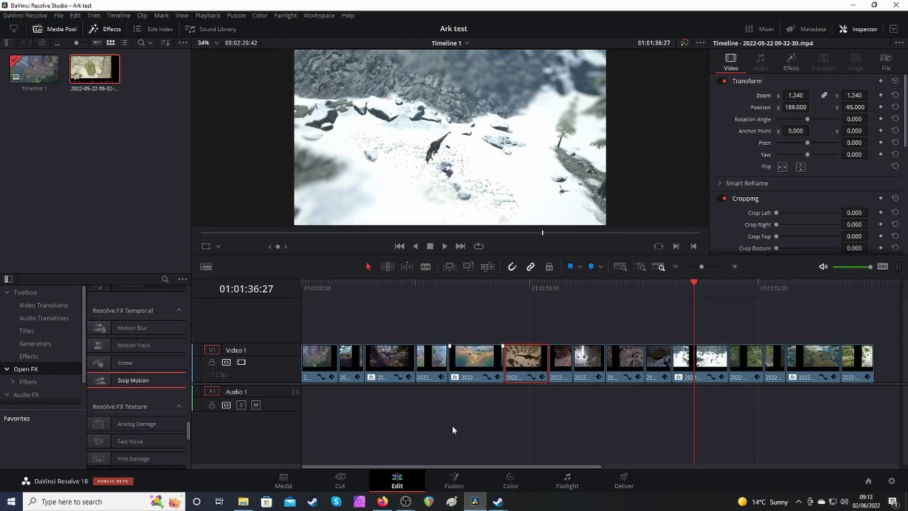
click(510, 484)
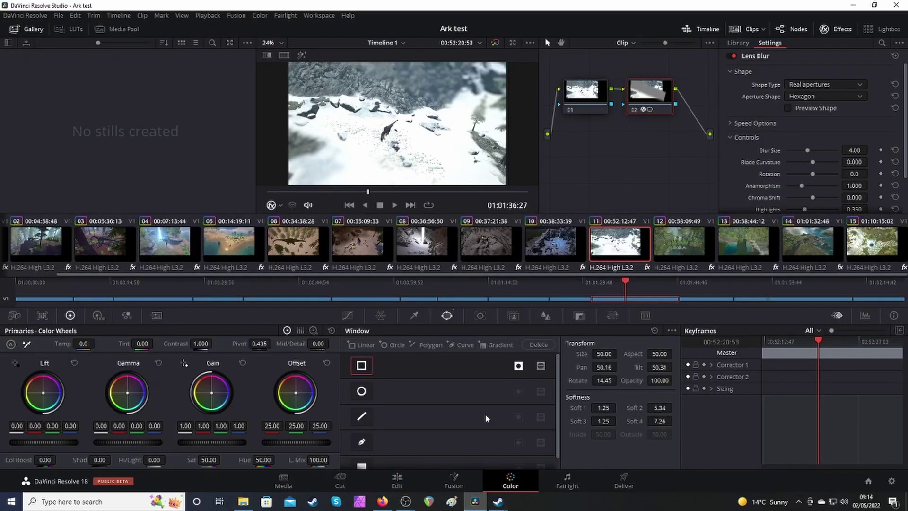
click(271, 205)
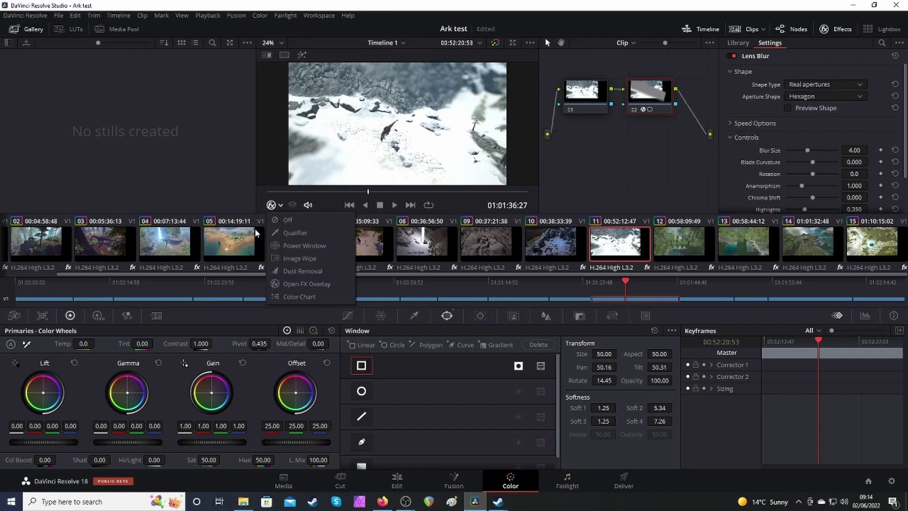
click(304, 246)
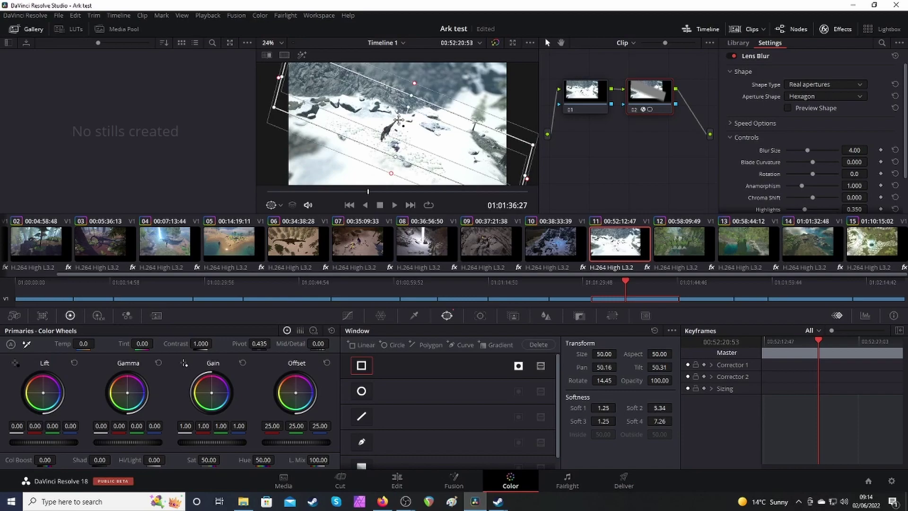
drag(406, 109, 401, 108)
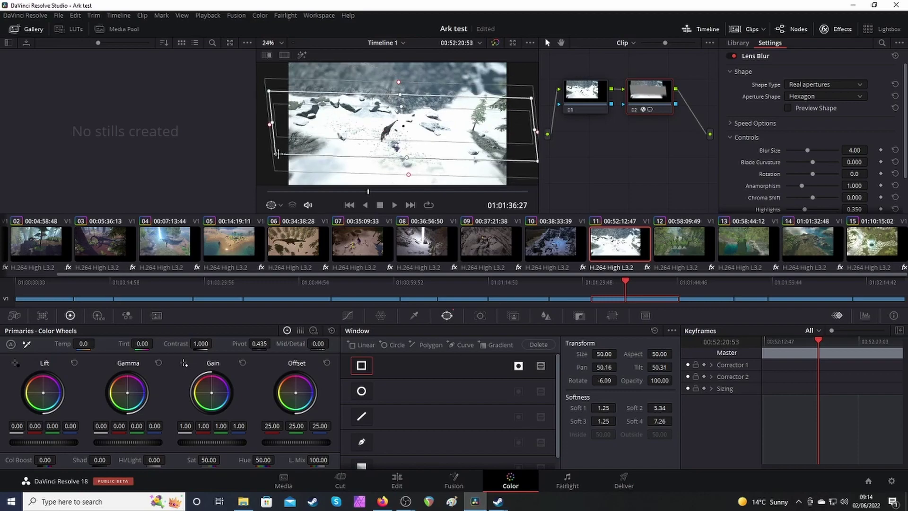
drag(277, 157, 267, 156)
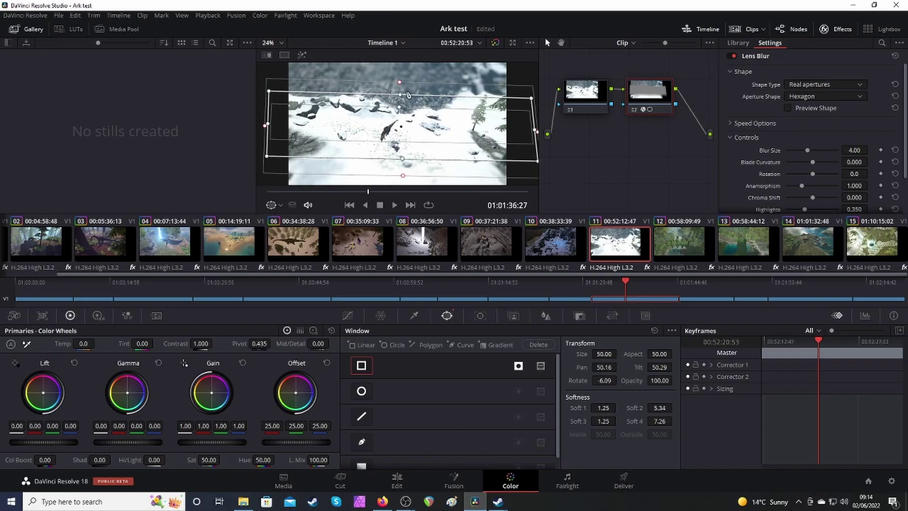
drag(404, 95, 402, 89)
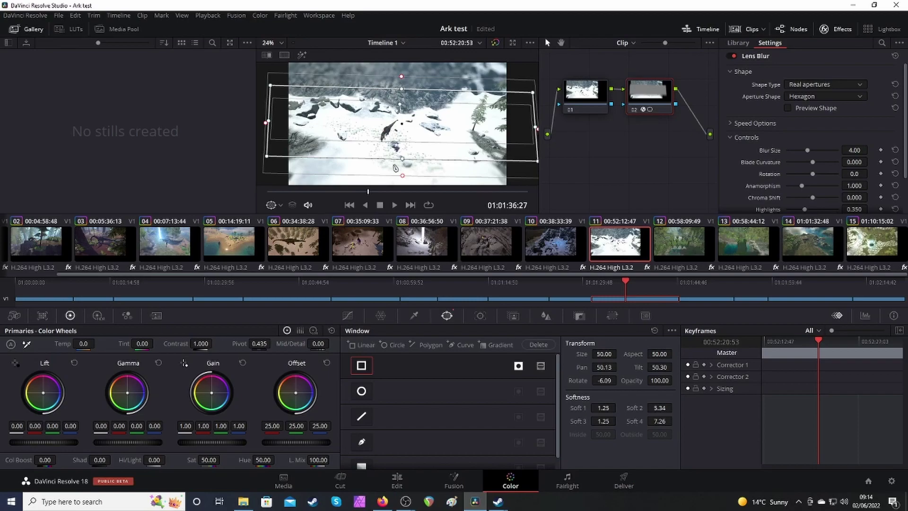
drag(403, 177, 405, 174)
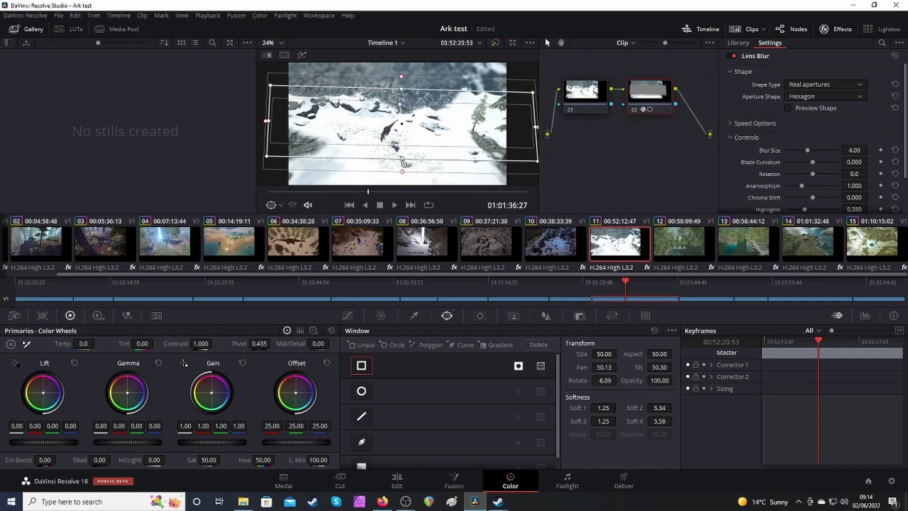
Check the framing of the remaining clips on the Edit page, return to the timeline start and save the project
click(397, 482)
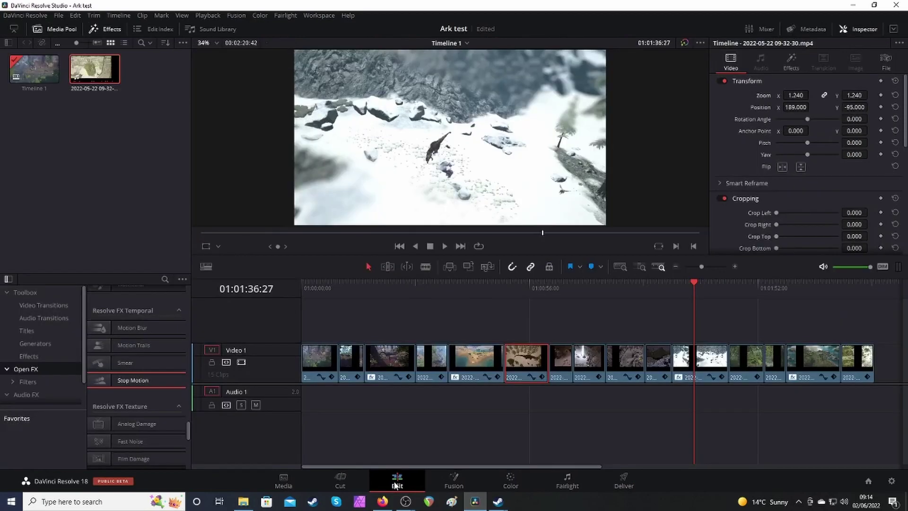
click(741, 286)
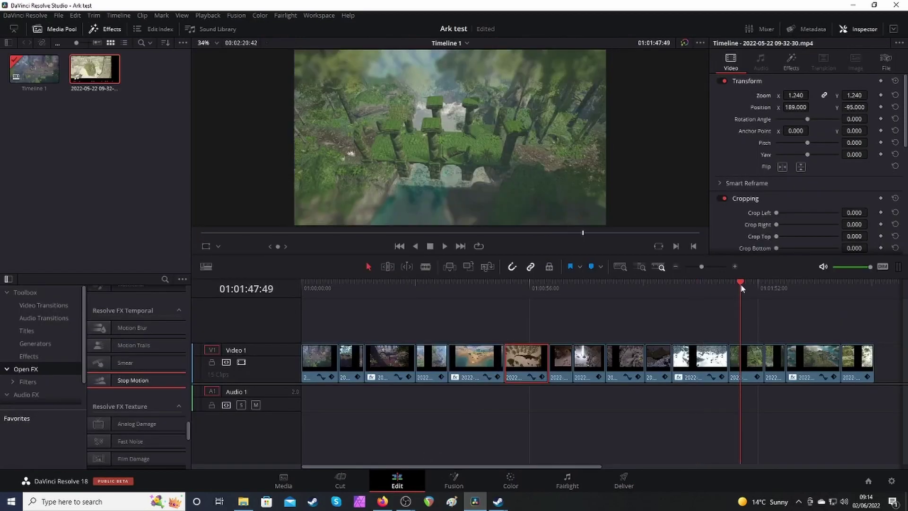
click(773, 289)
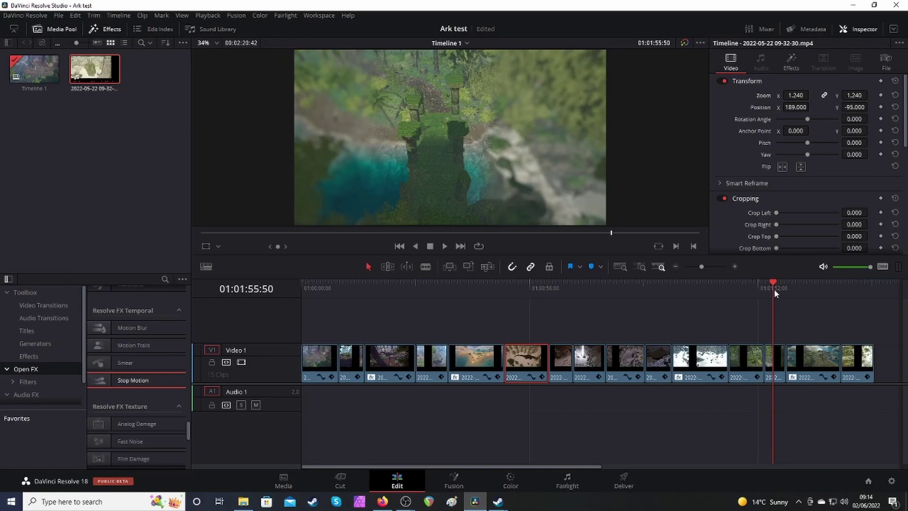
click(810, 285)
click(849, 286)
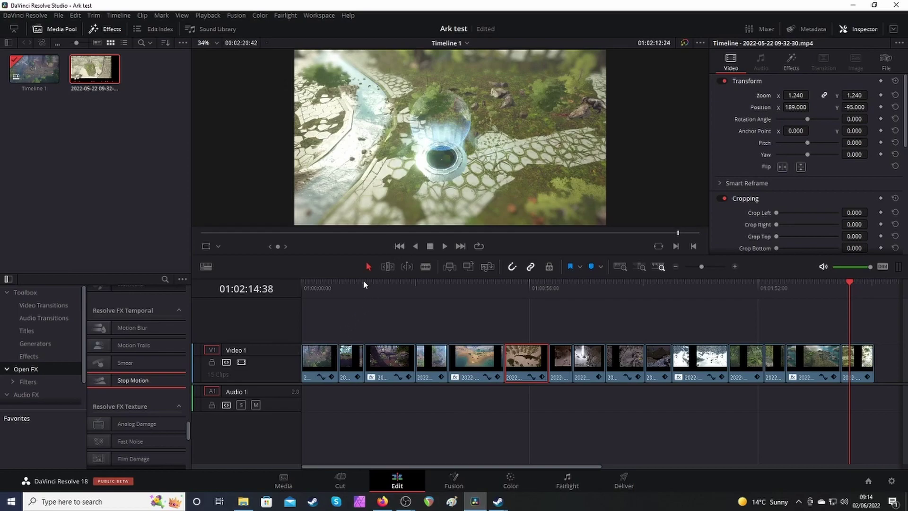
click(303, 282)
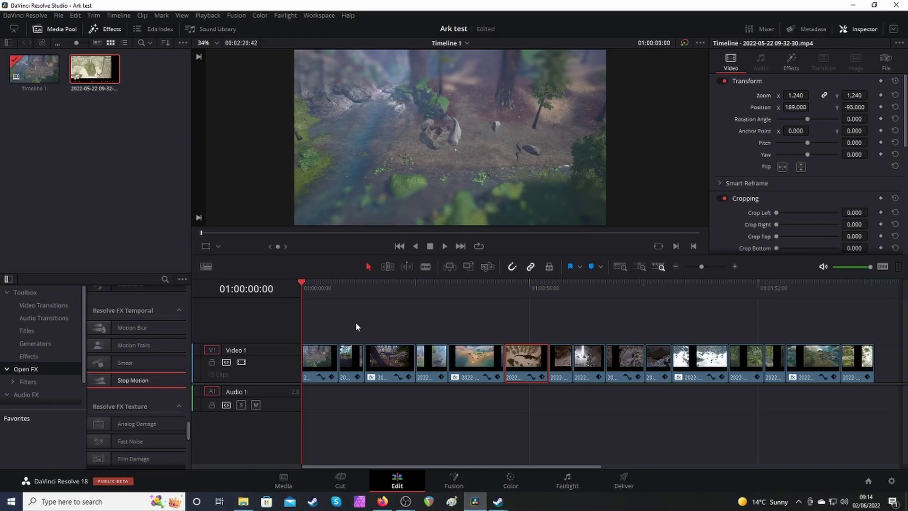
key(ctrl+s)
Delete the earlier "Little ark Footage" export from the Videos folder and return to DaVinci Resolve
click(243, 501)
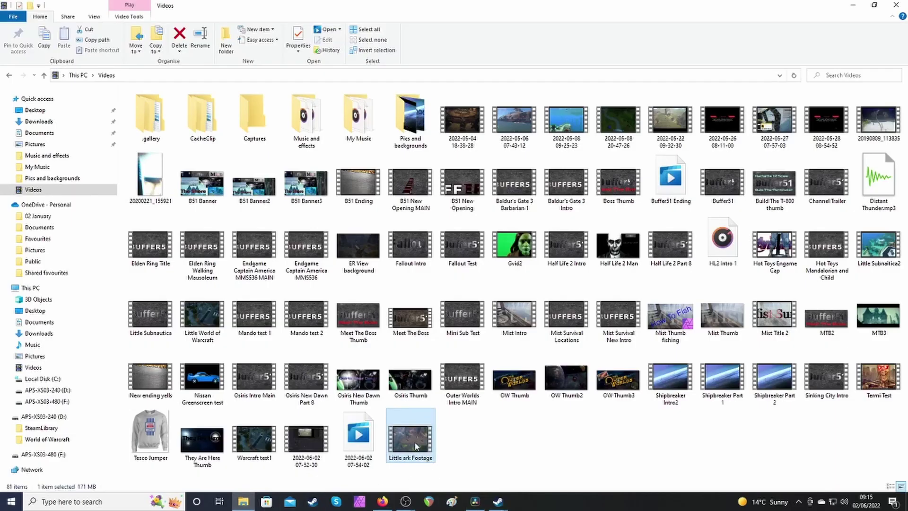
key(Delete)
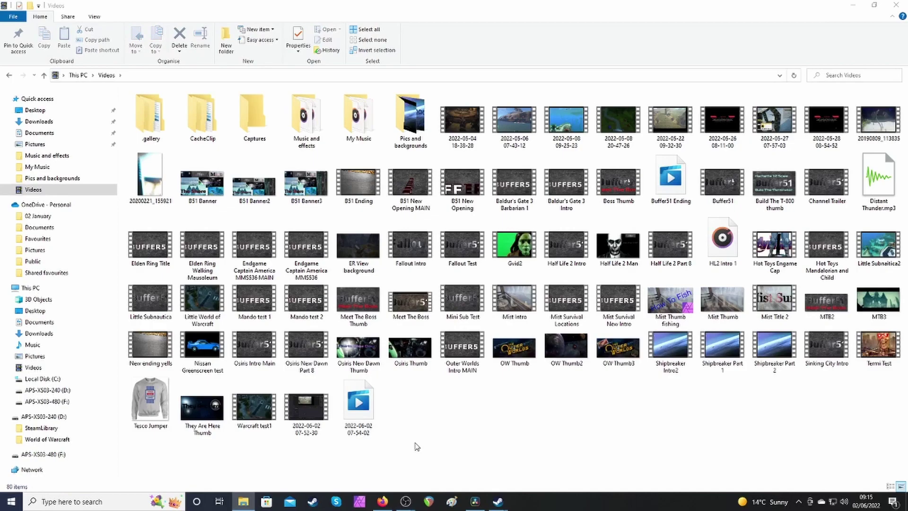
click(475, 502)
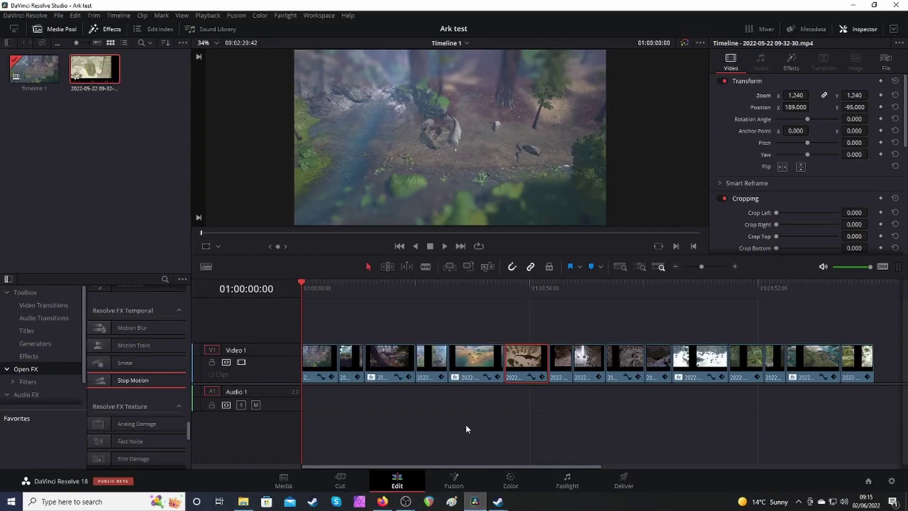
On the Deliver page, remove the completed job from the render queue and queue the corrected timeline as "Little ark Footage"
click(625, 479)
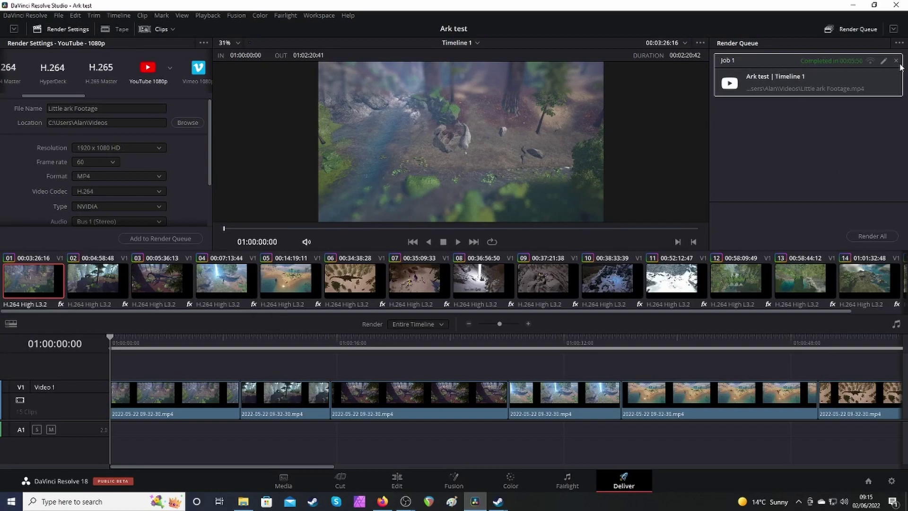
click(896, 61)
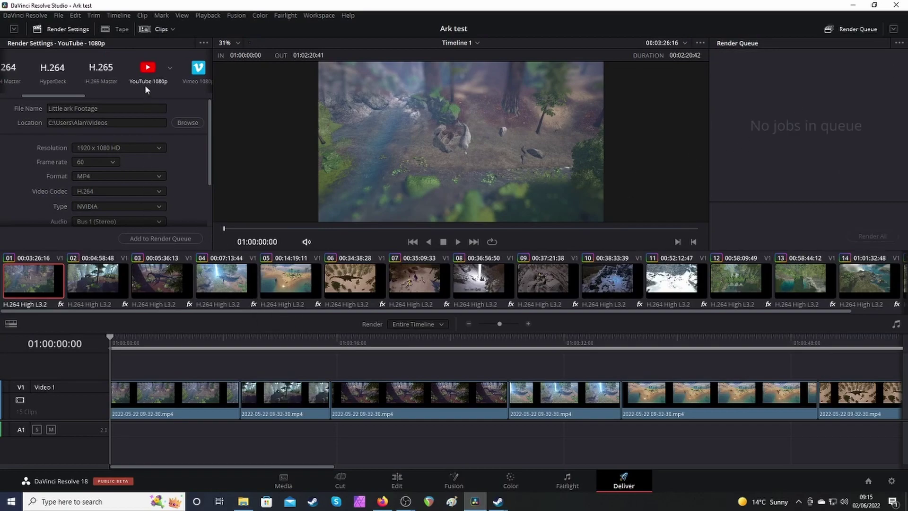
click(141, 237)
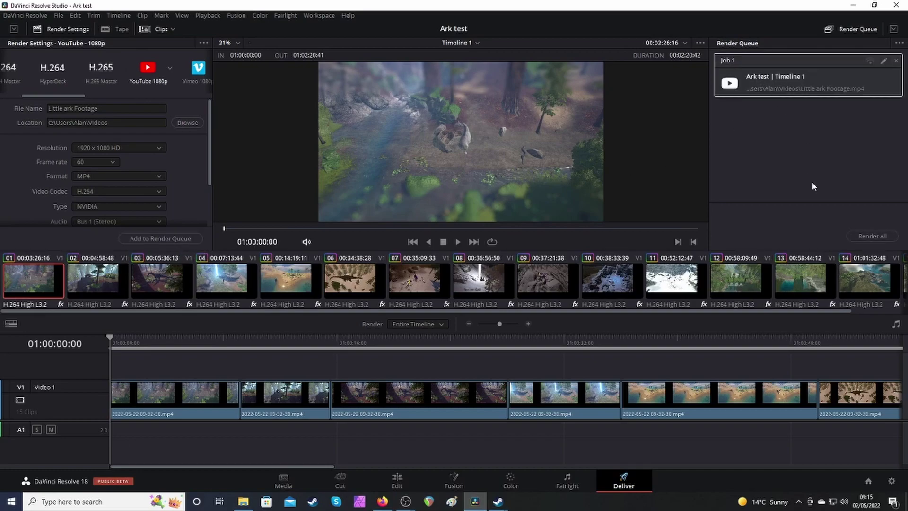